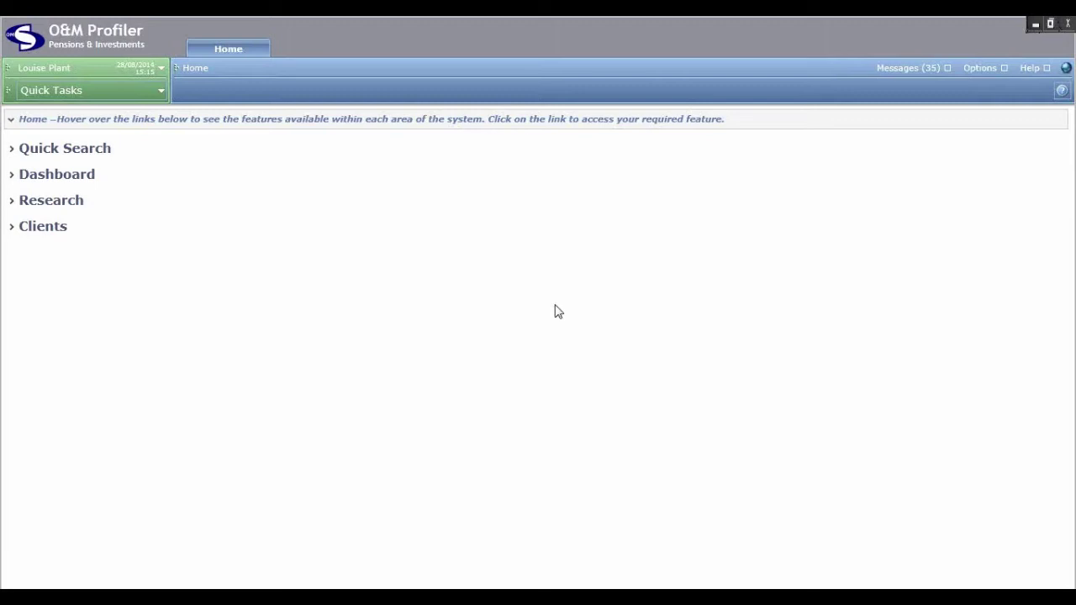
- Open the Funds search from the Research area
left_click(25, 202)
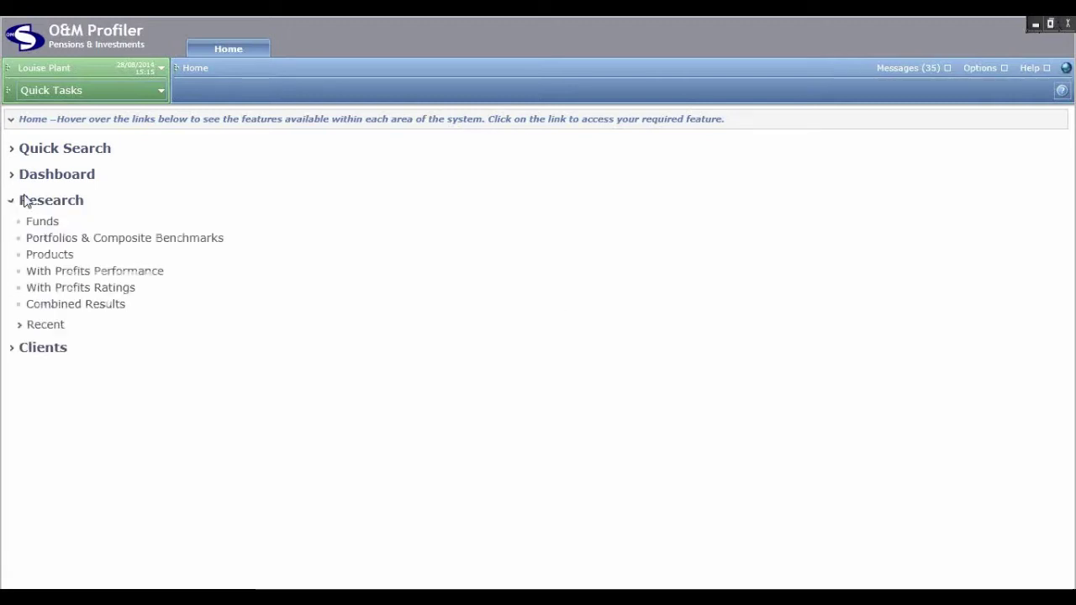
left_click(42, 222)
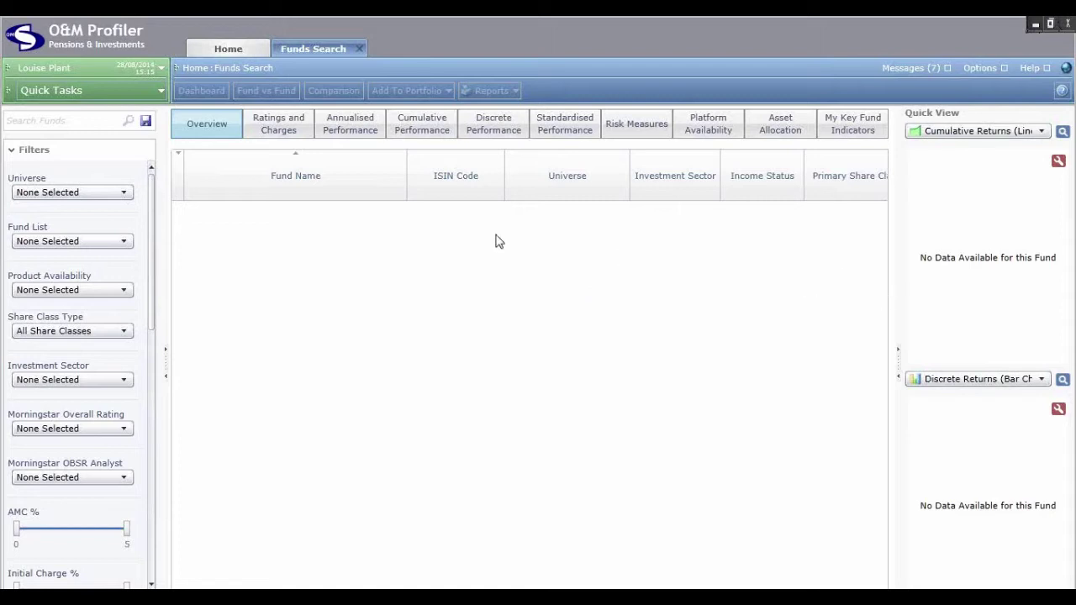
left_click(38, 118)
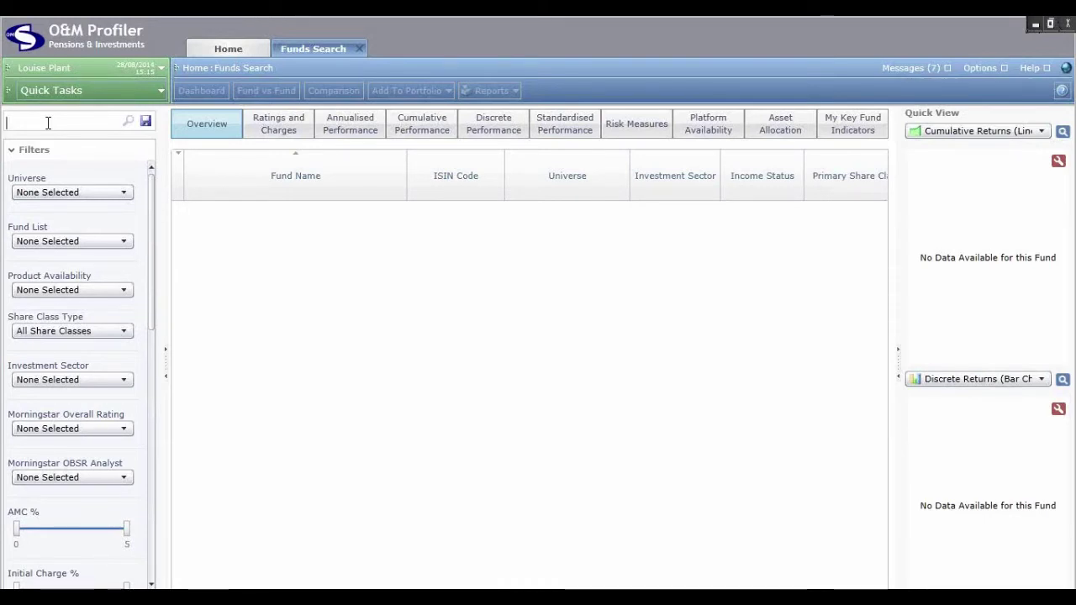
type("klbglkjfkjfl")
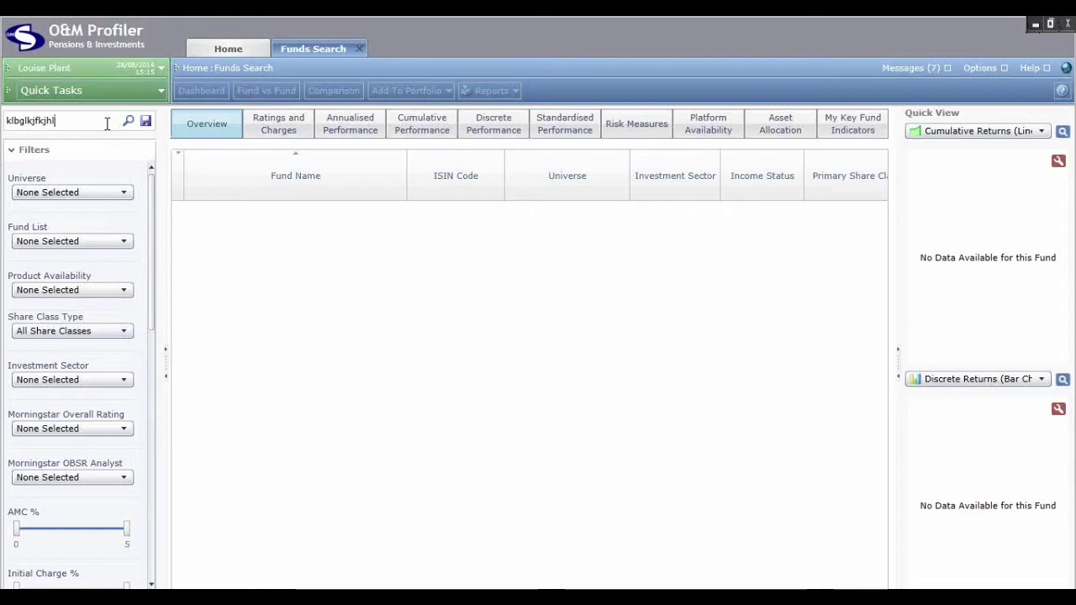
double_click(10, 123)
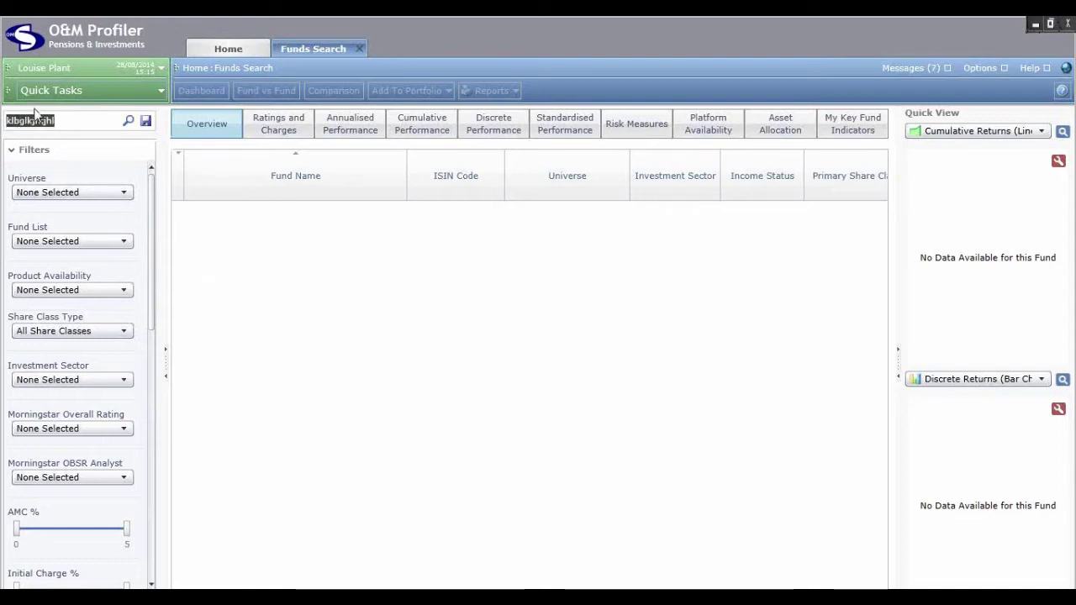
key("BackSpace")
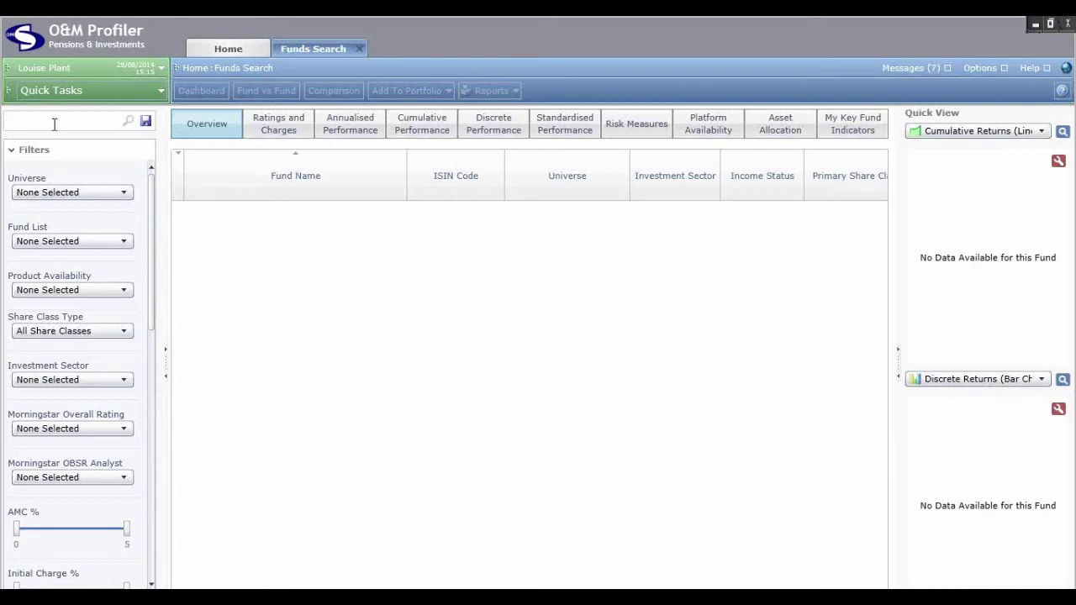
- Remove the TER % filter from the filter set, add it back, and check its place in the filter list
left_click_drag(153, 191, 117, 171)
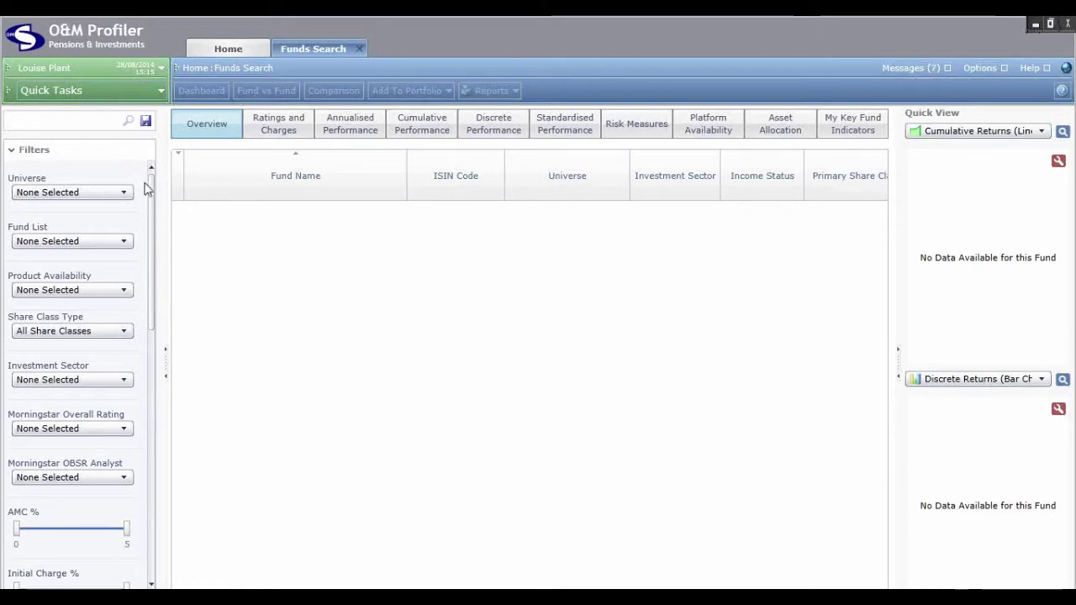
left_click_drag(151, 193, 124, 182)
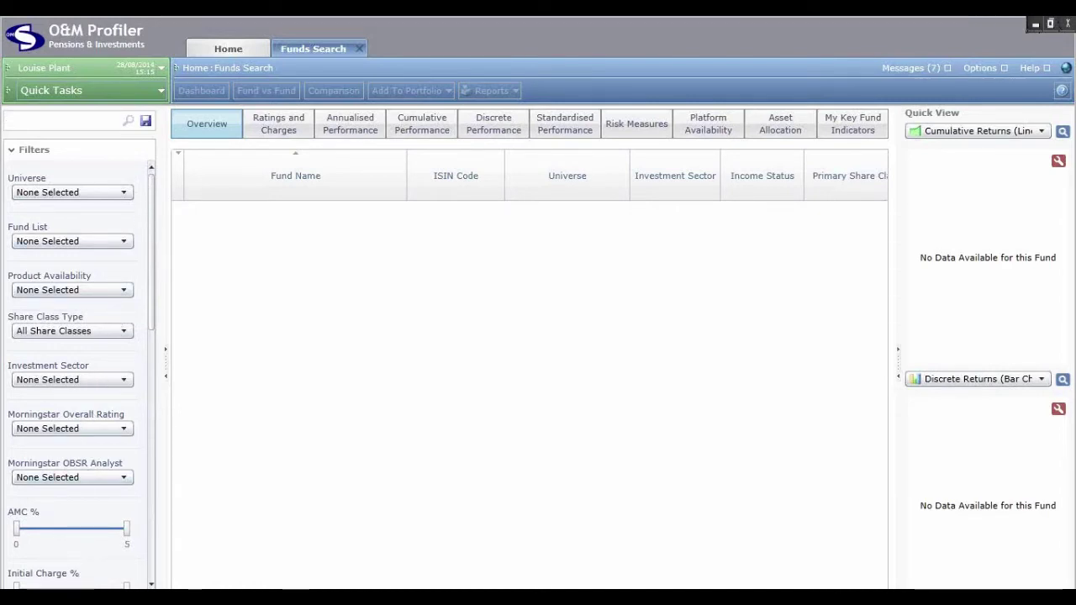
left_click(51, 537)
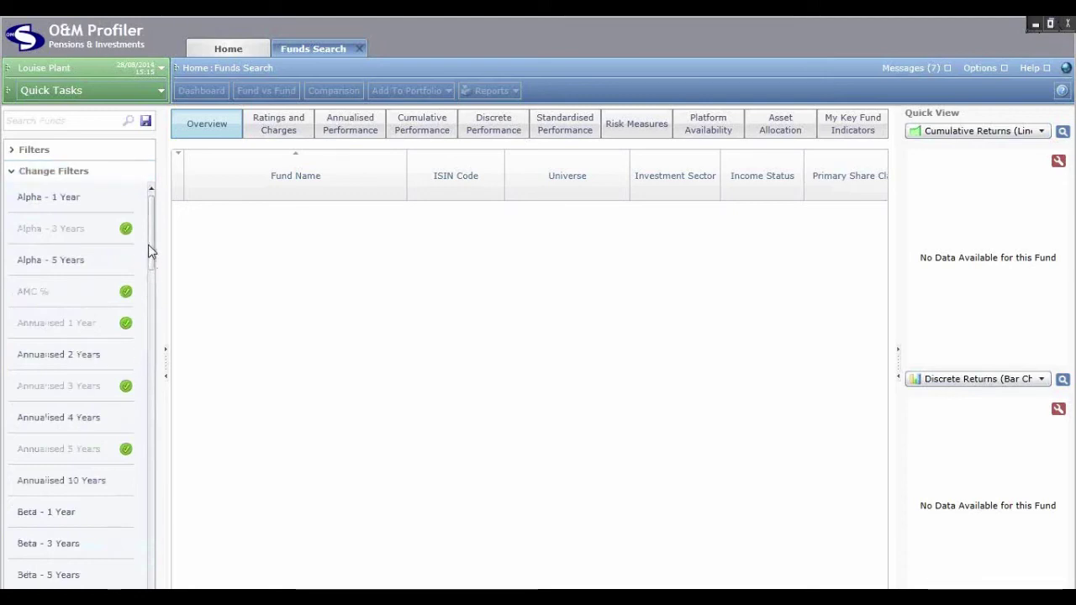
left_click_drag(153, 253, 143, 586)
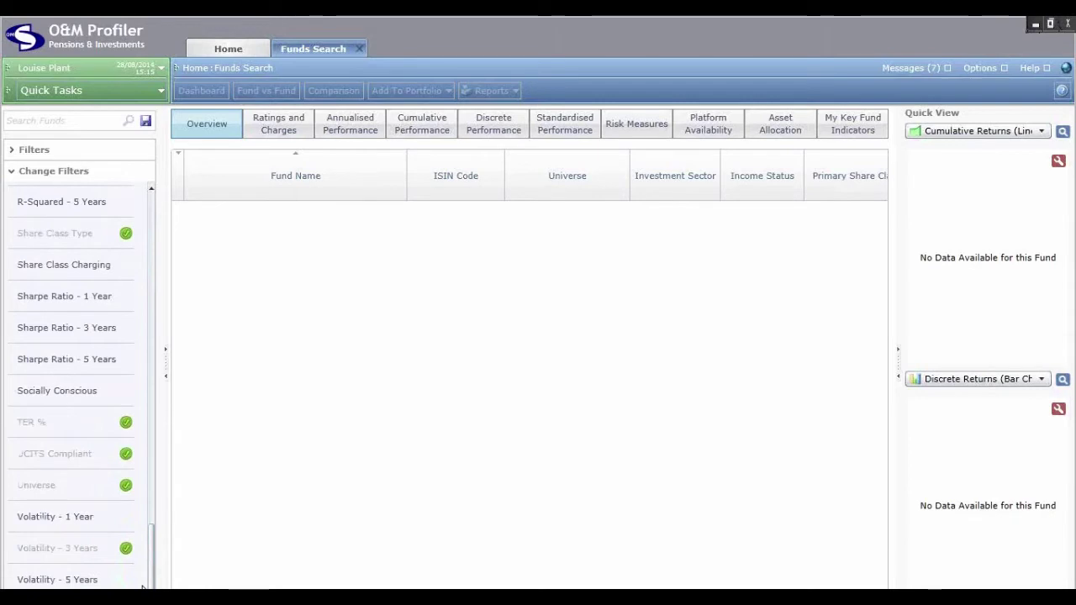
left_click(29, 427)
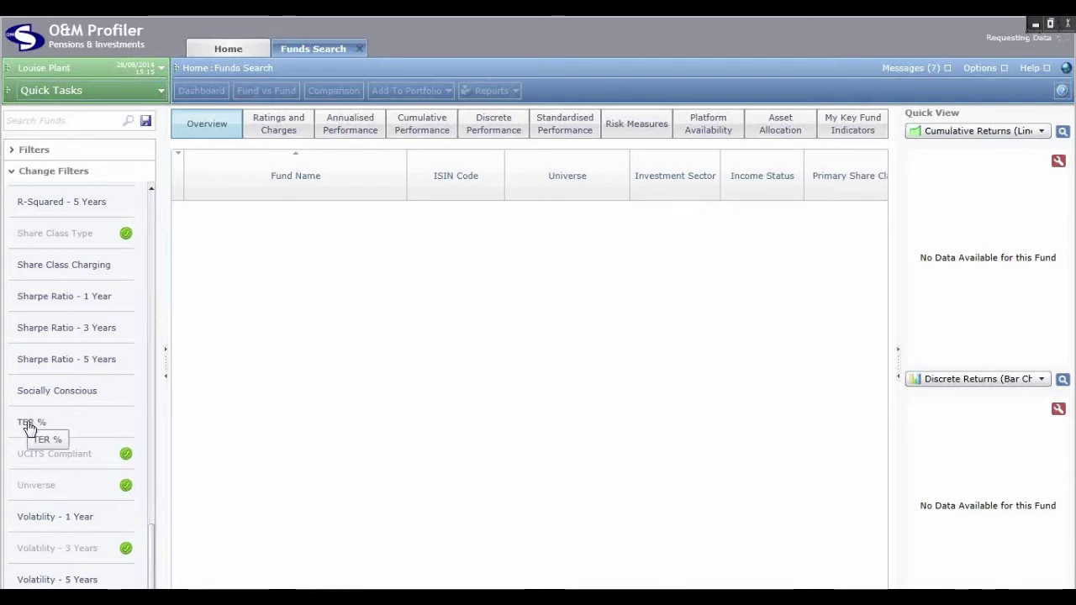
left_click(30, 427)
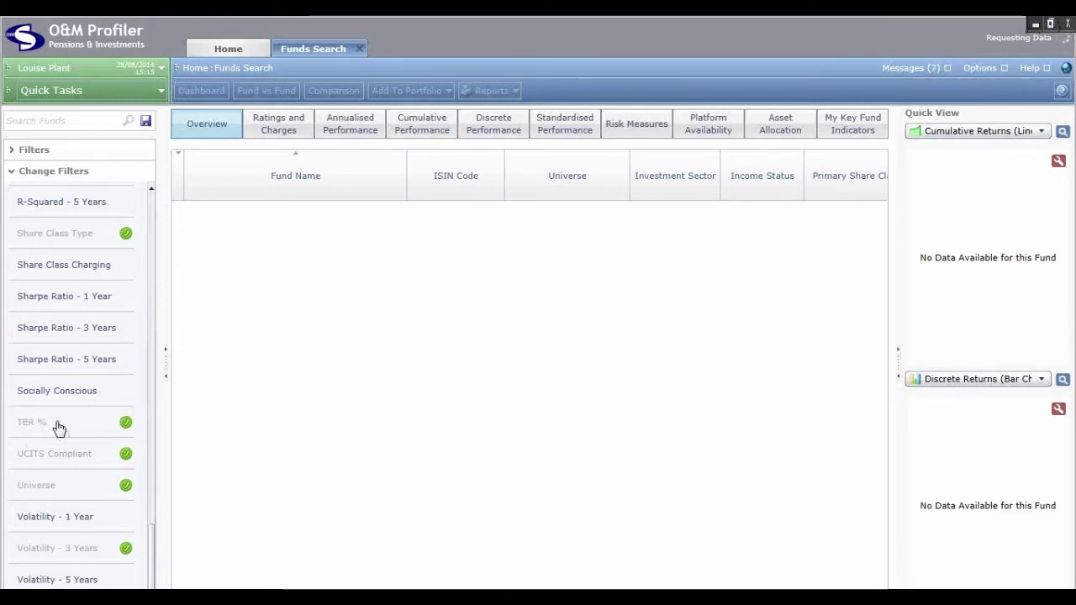
left_click(39, 152)
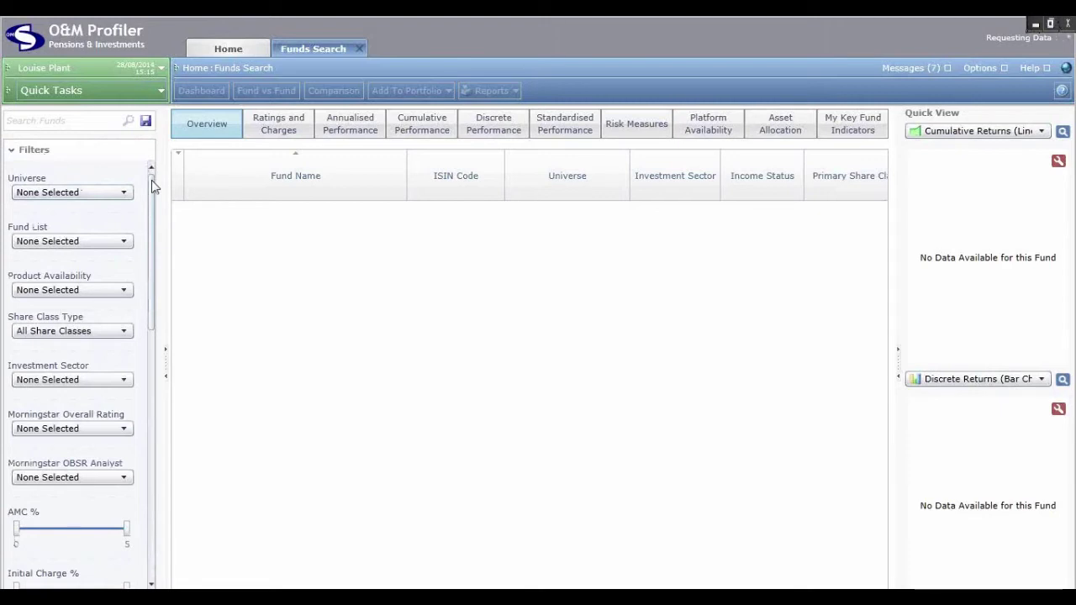
left_click_drag(152, 186, 147, 418)
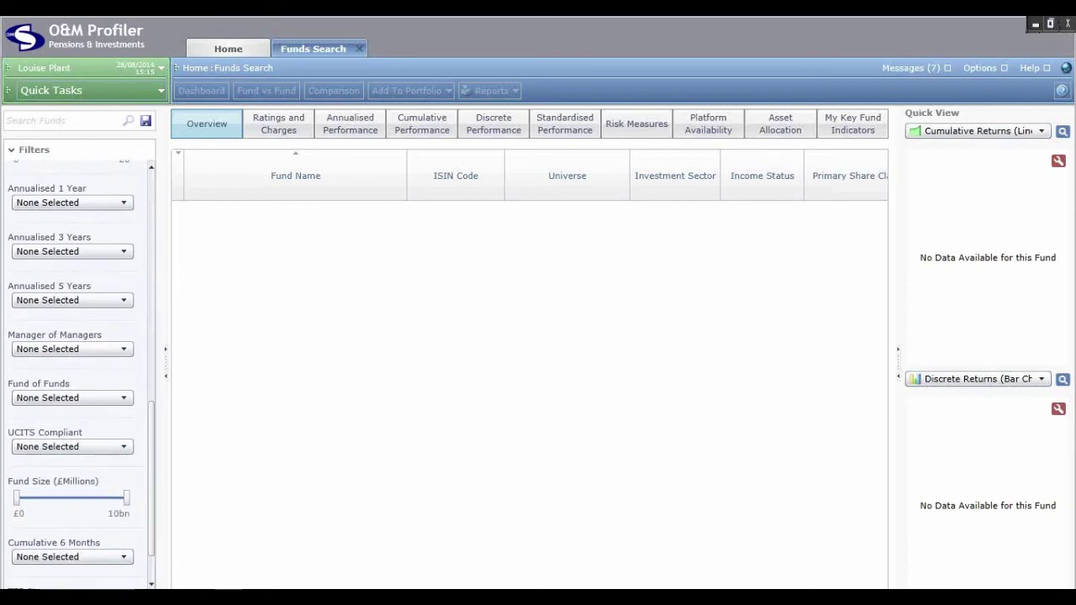
left_click(152, 583)
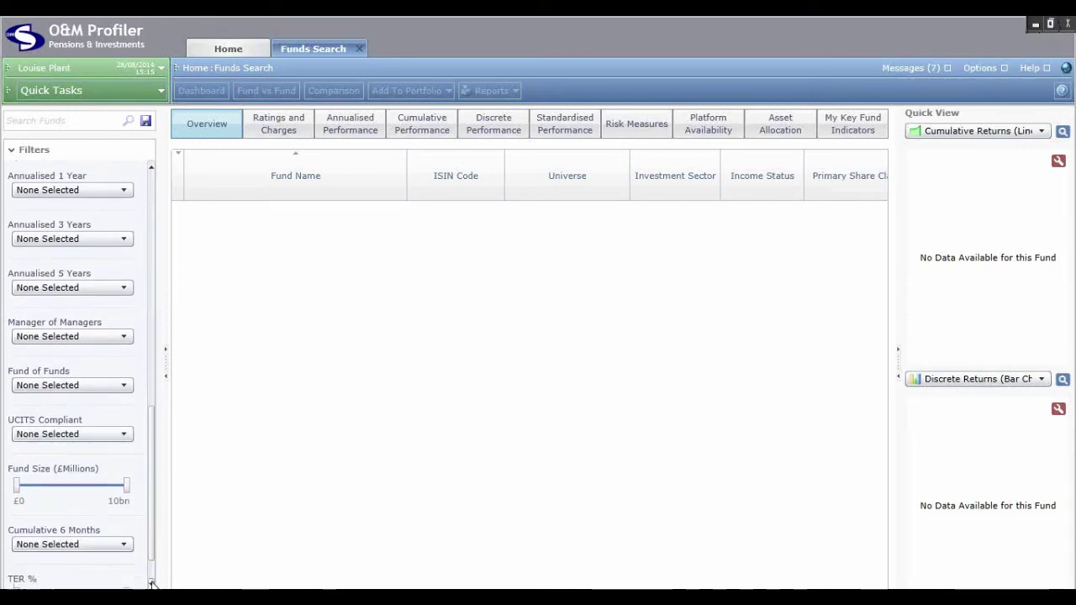
left_click(152, 583)
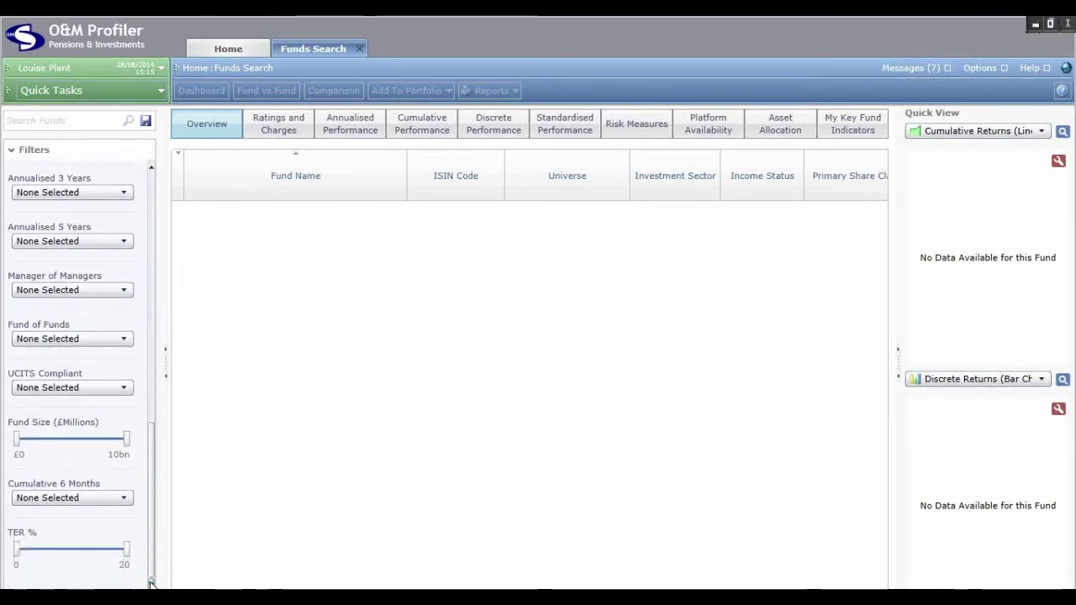
left_click_drag(151, 550, 153, 216)
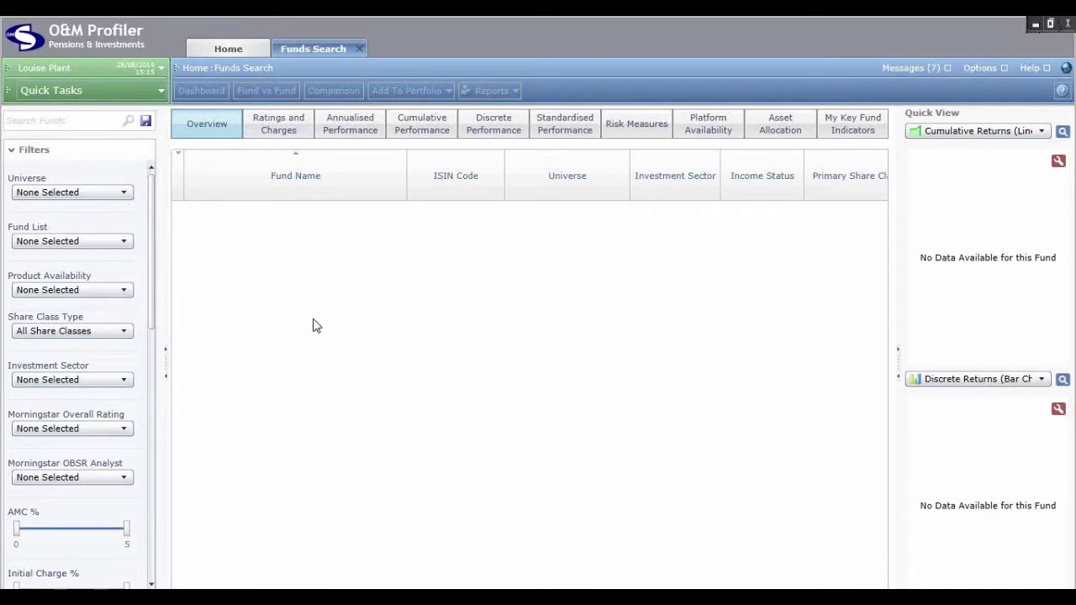
- Set the Universe filter to OEICs and Unit Trusts and the Share Class Type to Primary Share Class
left_click(77, 192)
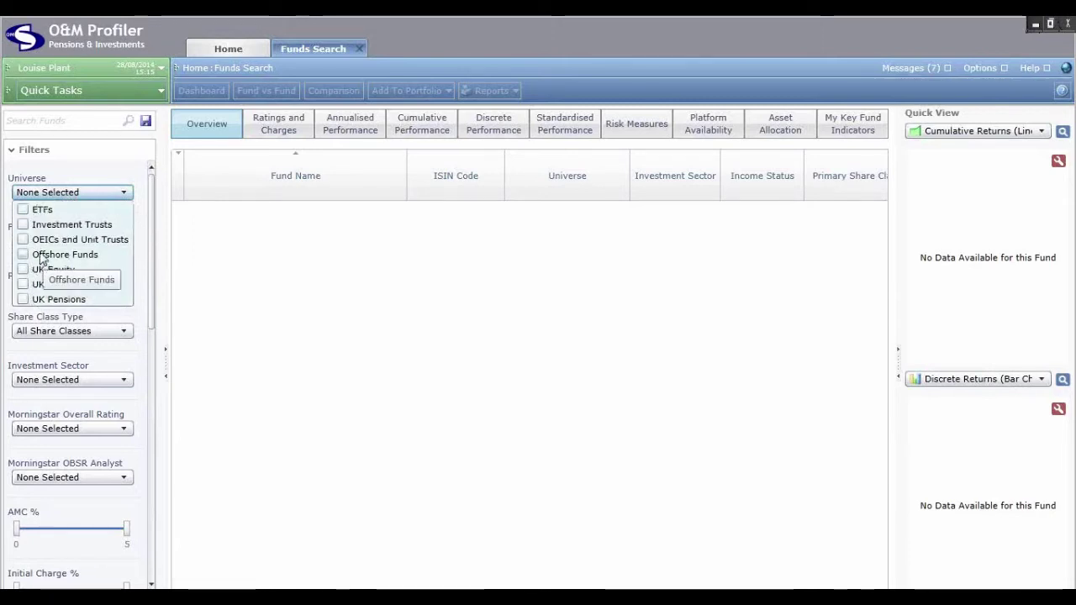
left_click(23, 241)
left_click(107, 177)
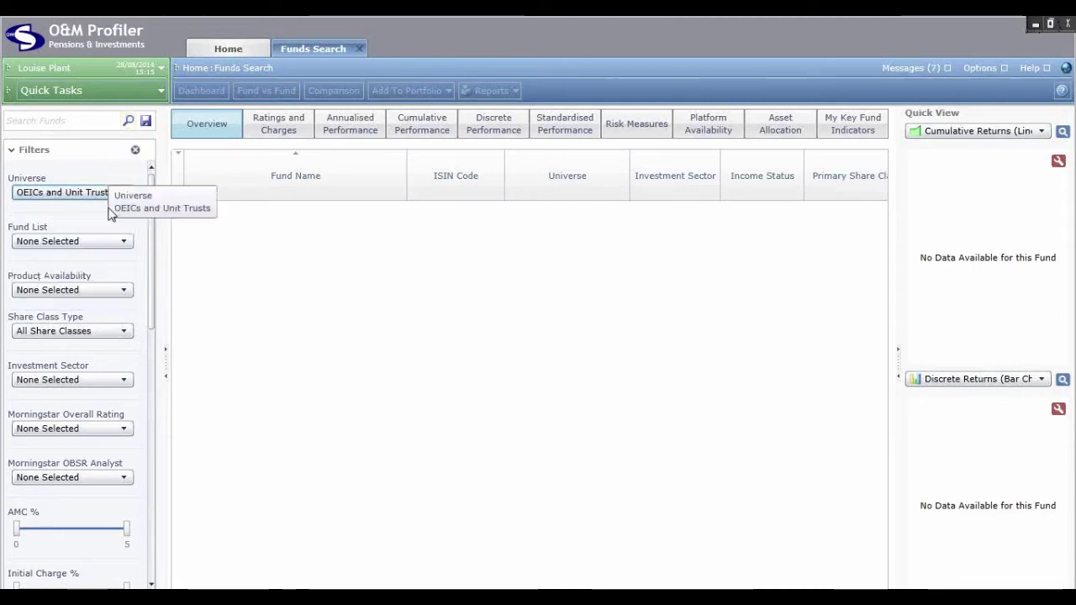
left_click(118, 330)
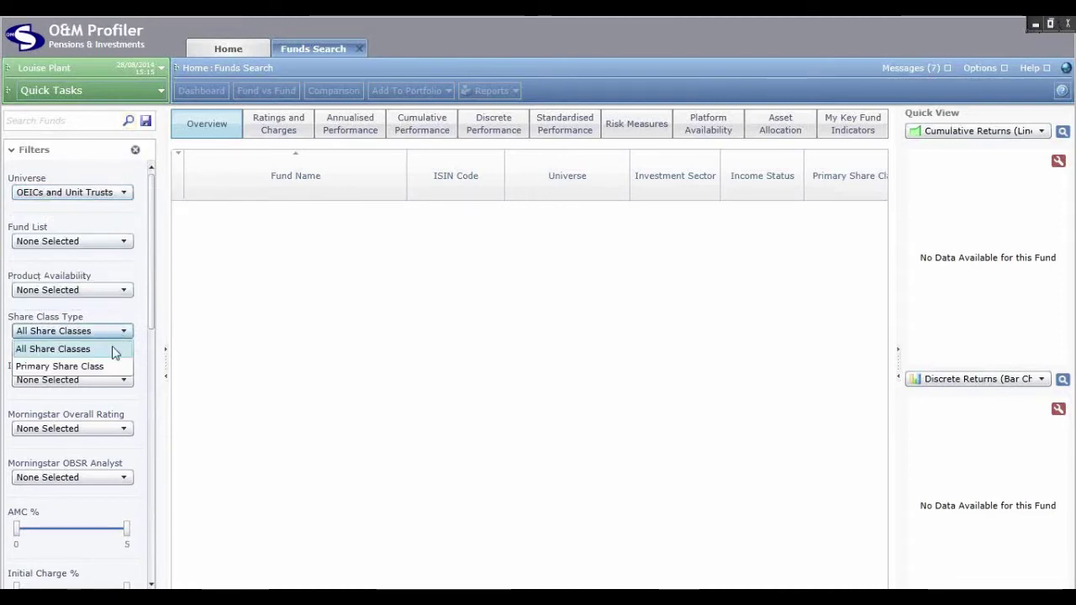
left_click(107, 370)
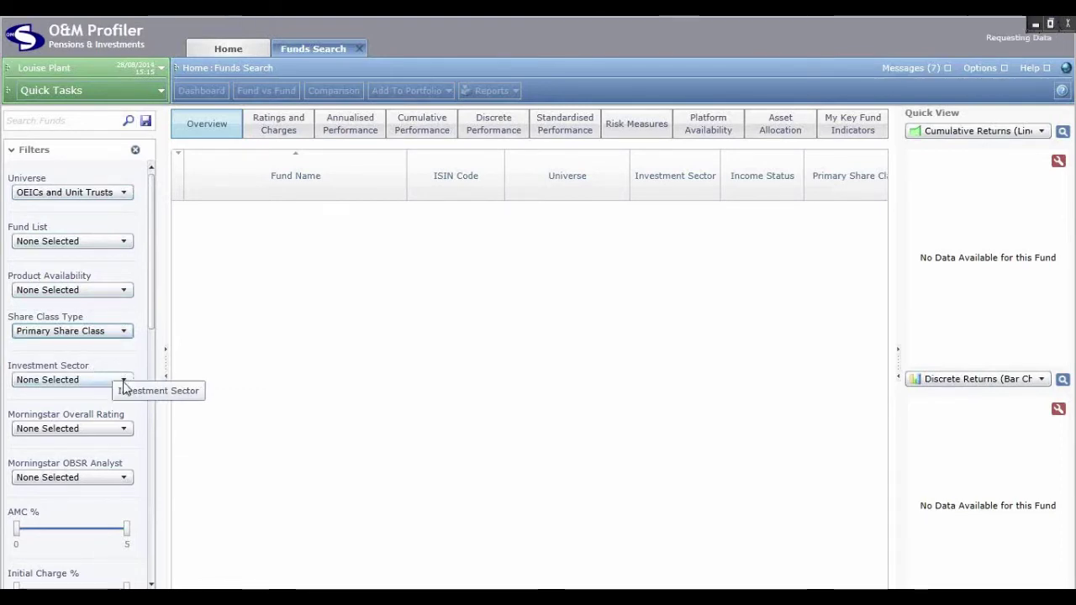
- Filter on the IMA sector Mixed Investment 40-85% Shares and on Morningstar Overall Ratings of 4 and 5 stars
left_click(123, 380)
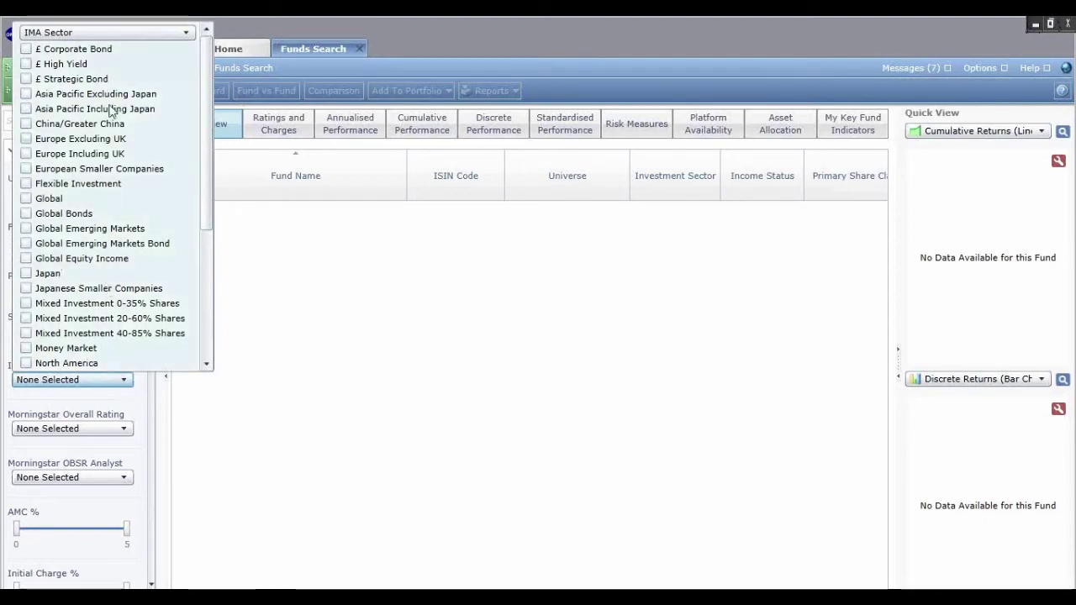
left_click(114, 35)
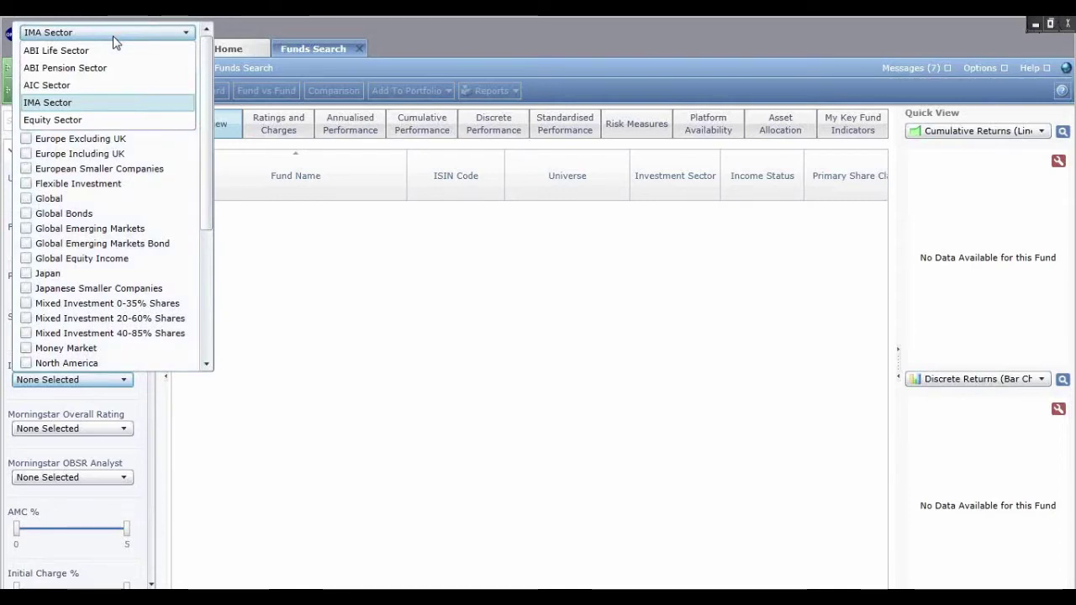
left_click(101, 104)
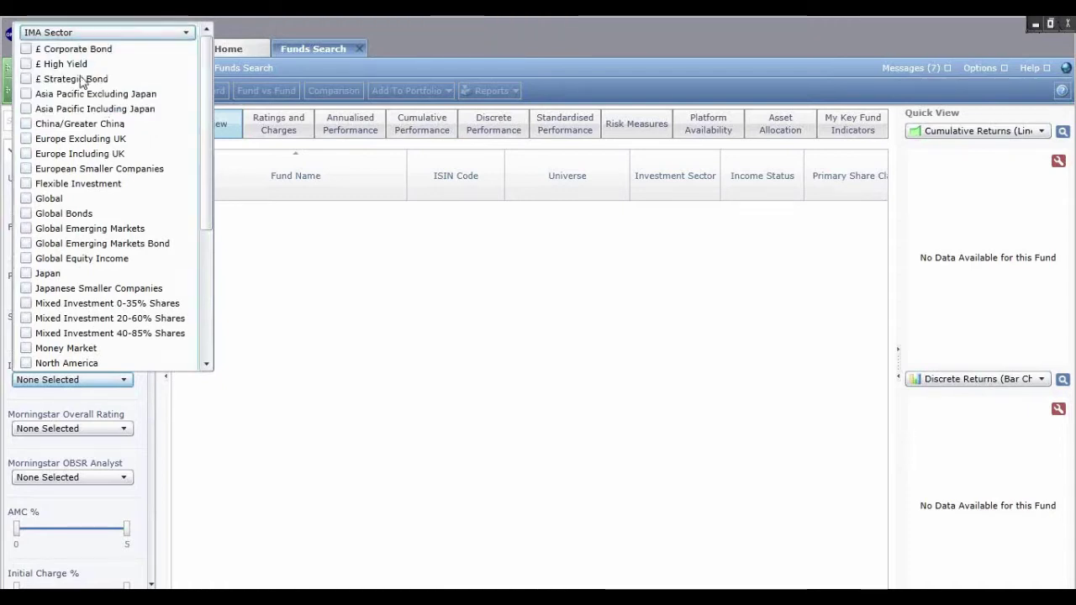
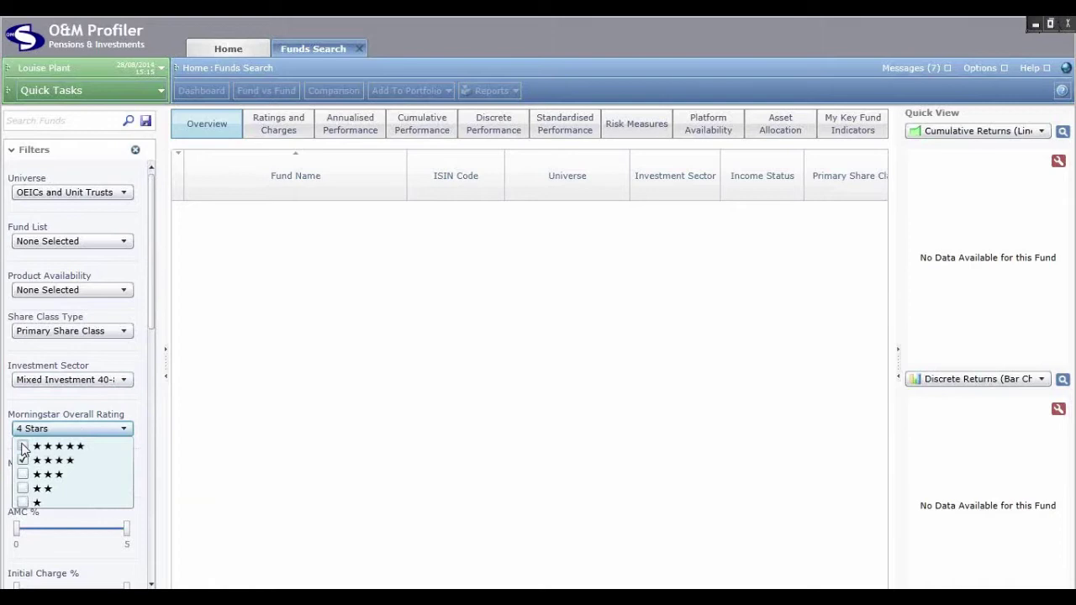
left_click(42, 406)
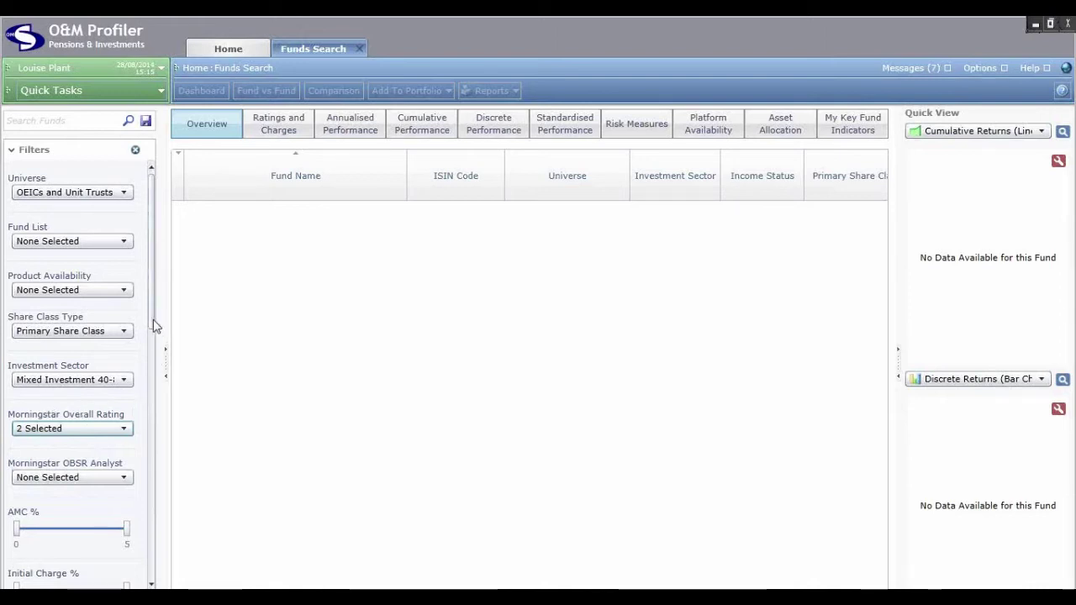
- Limit the TER % filter to values below 1.40
left_click_drag(150, 317, 145, 577)
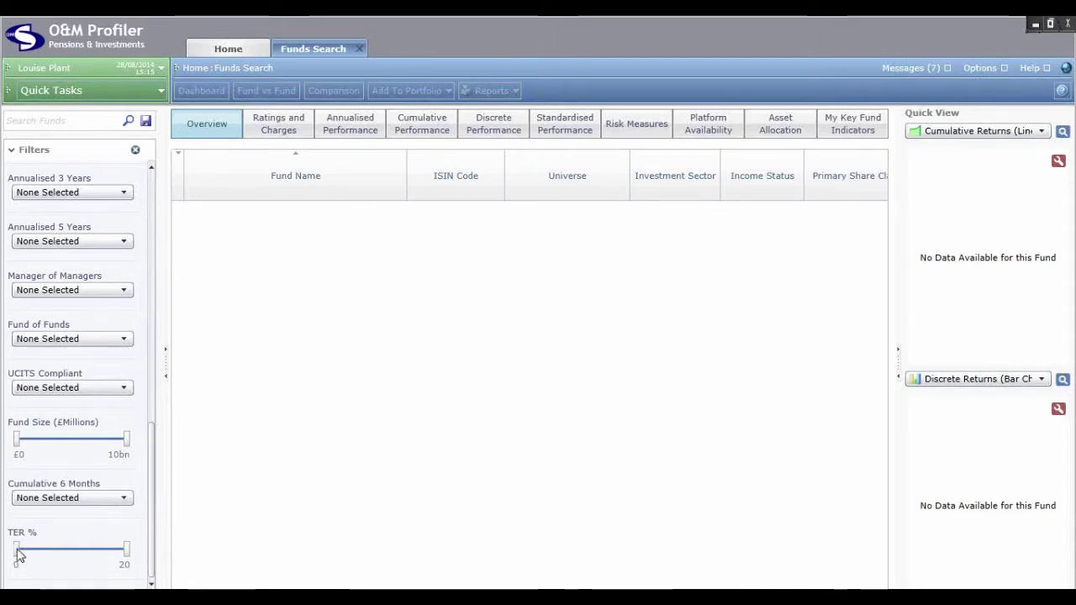
left_click_drag(18, 555, 11, 554)
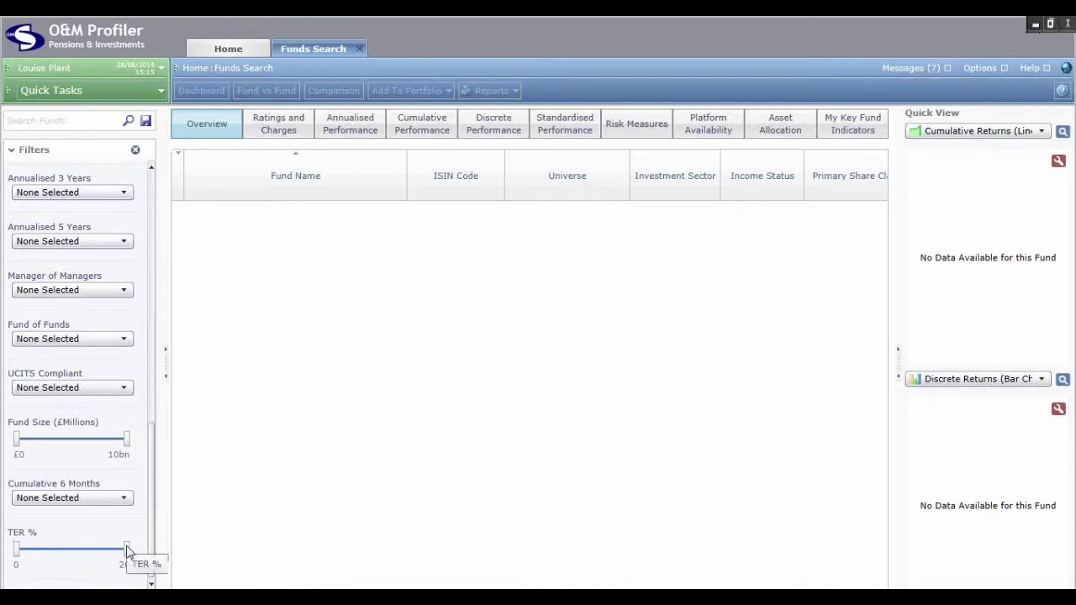
left_click_drag(127, 551, 45, 539)
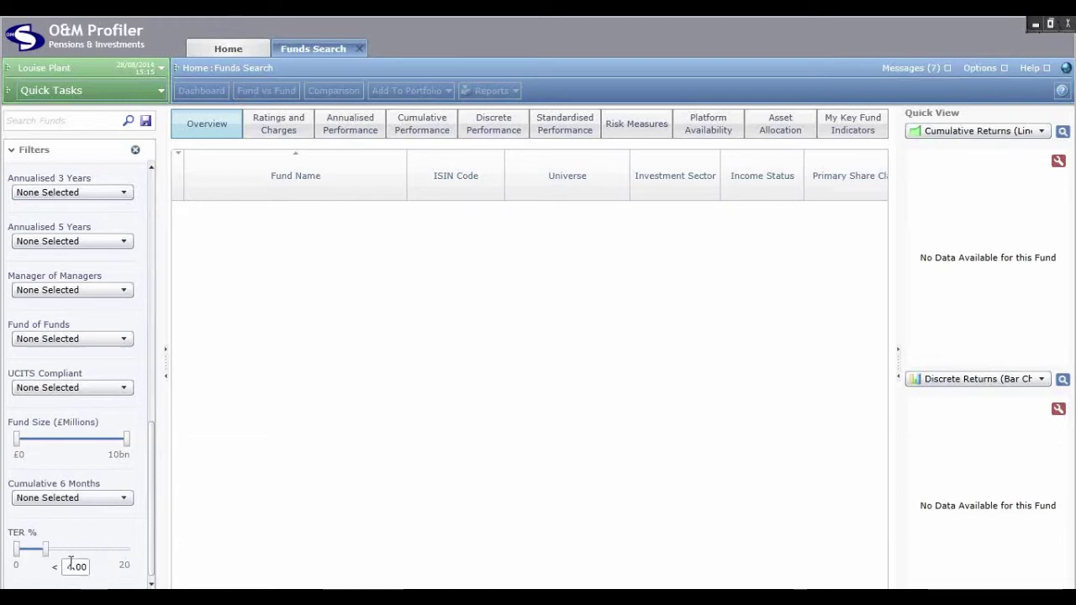
double_click(71, 569)
type("4")
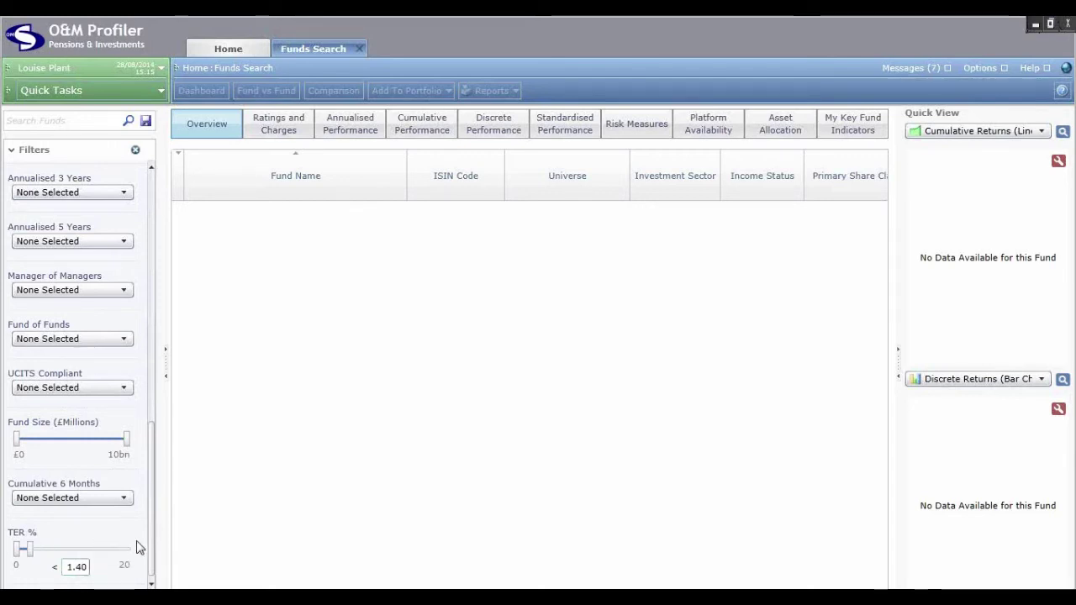
- Run the fund search with the chosen filters
left_click_drag(150, 542, 157, 221)
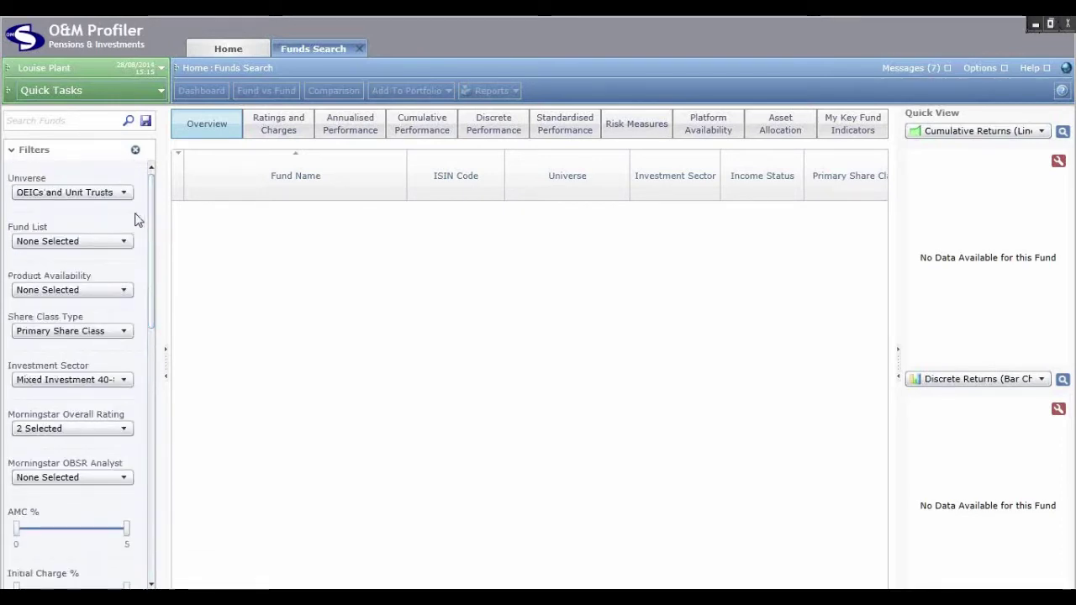
mouse_move(47, 158)
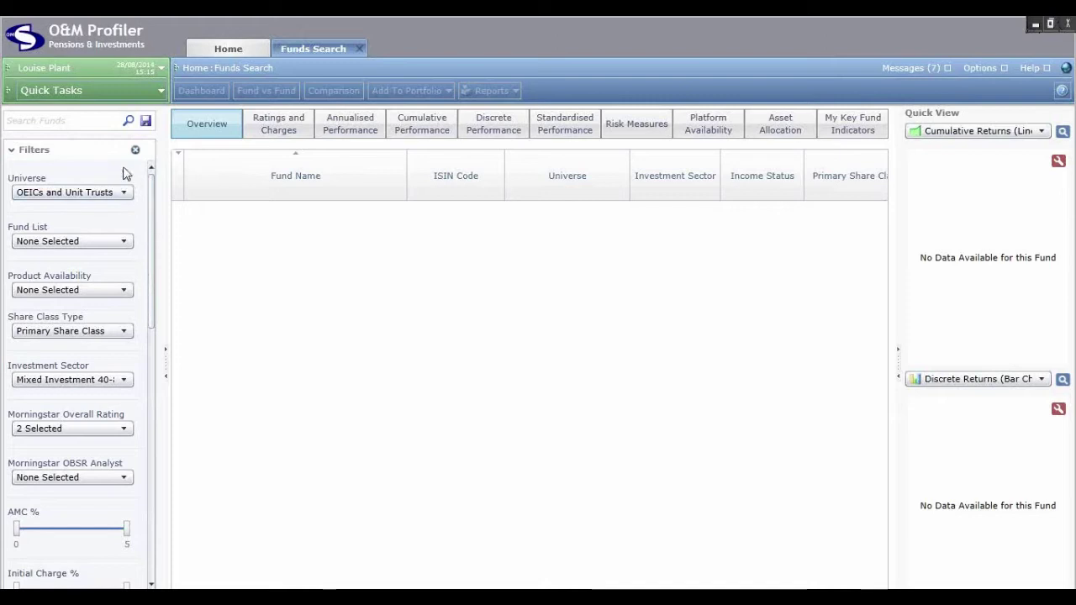
left_click(129, 121)
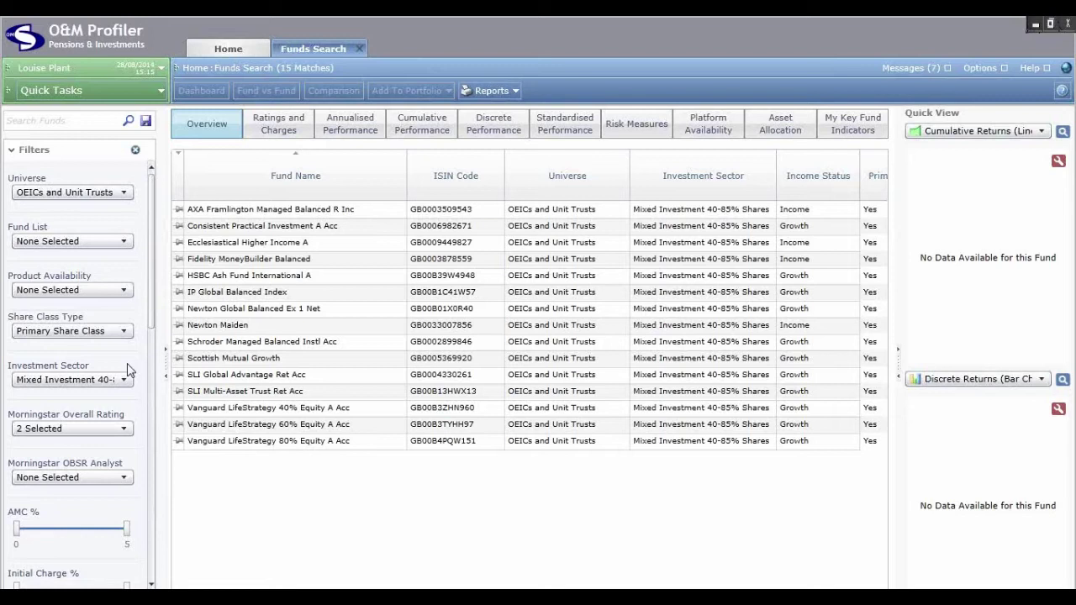
- Save the current fund search under the name My Criteria
left_click(146, 122)
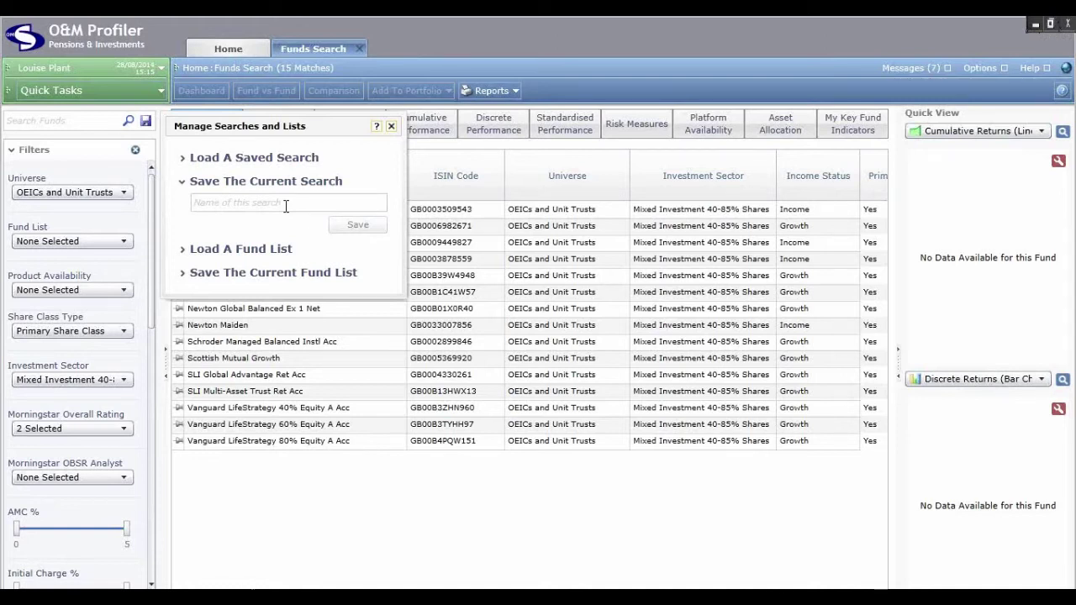
left_click(286, 206)
type("M")
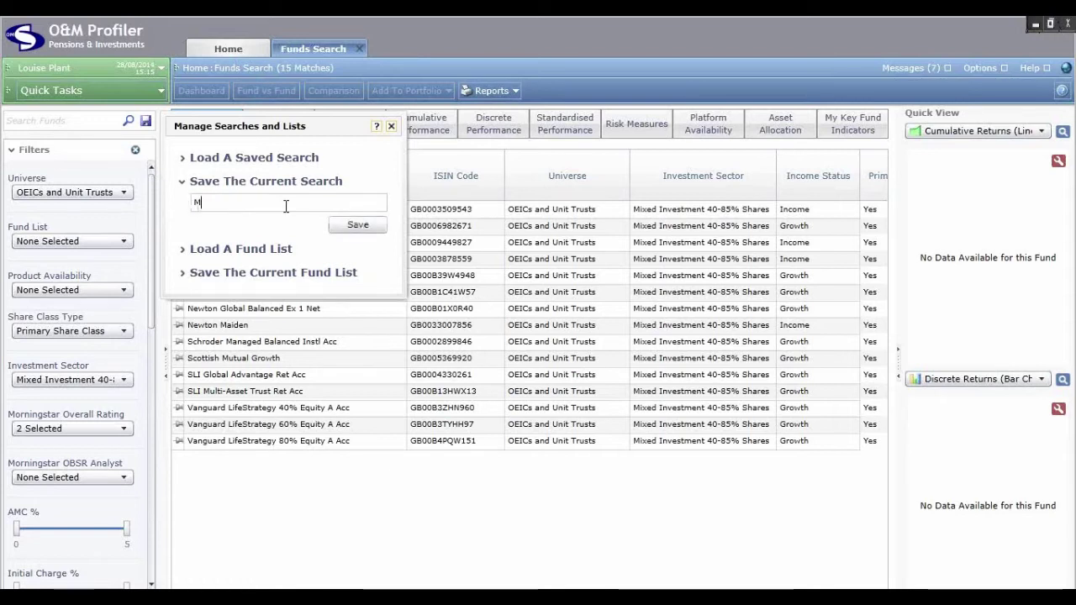
type("y Criteria")
left_click(366, 227)
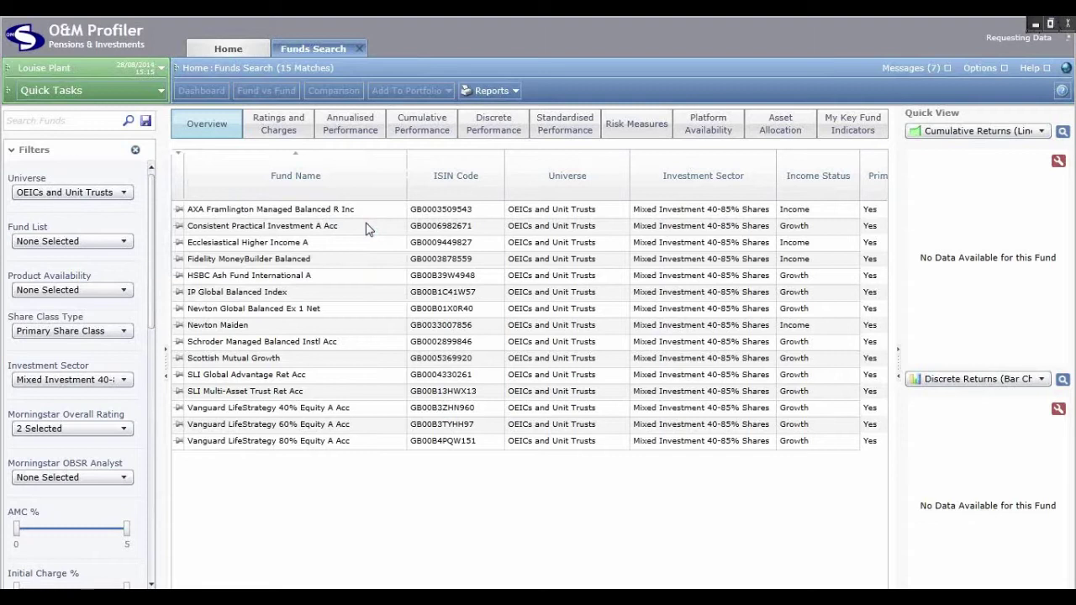
- Check the list of saved searches, and save the current fund list as My Funds
left_click(145, 123)
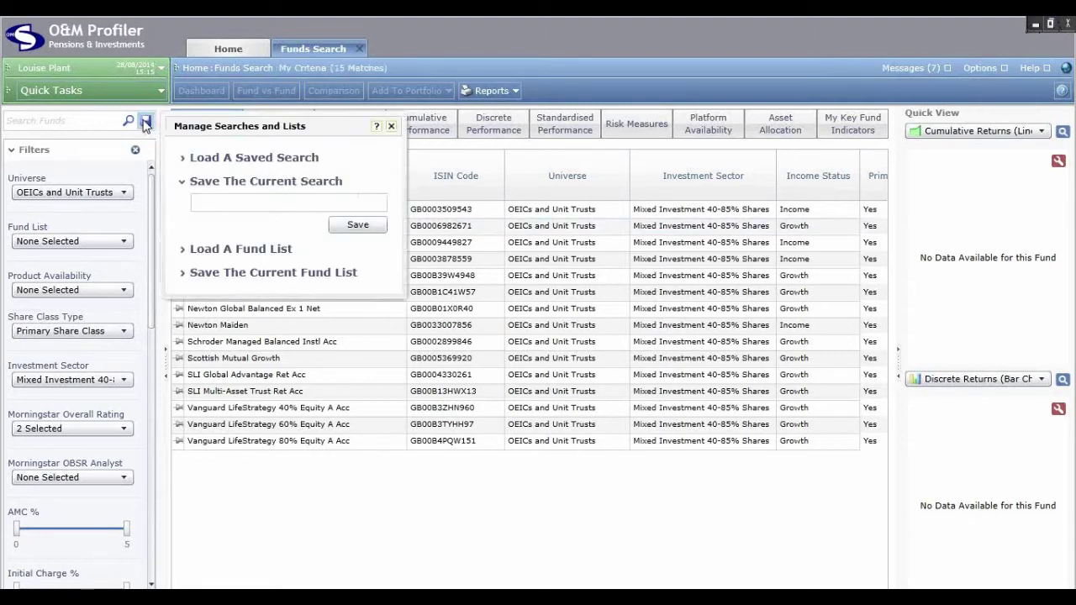
left_click(224, 161)
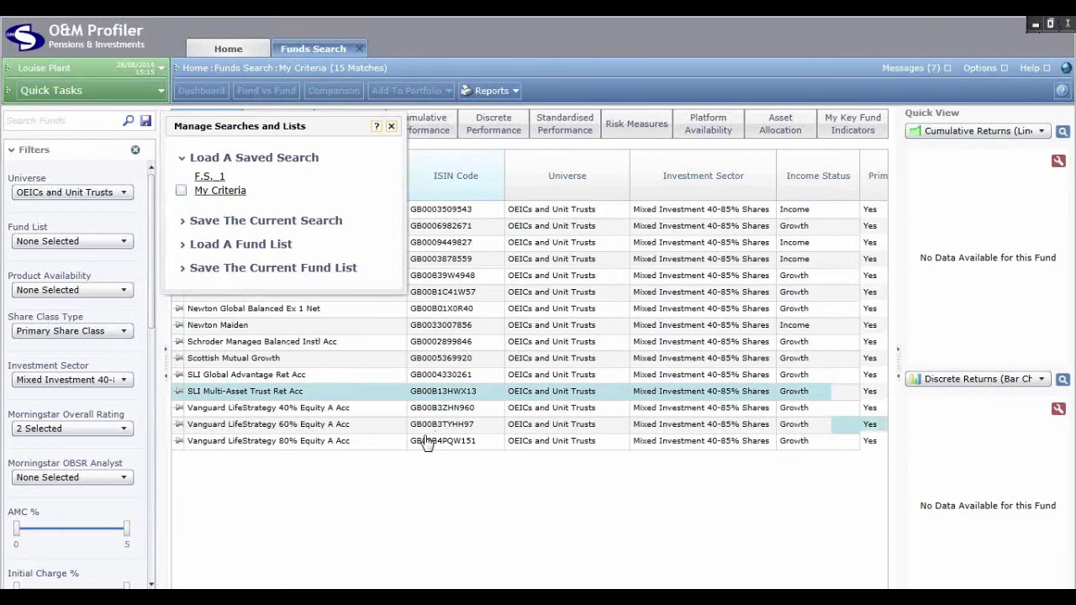
left_click(332, 269)
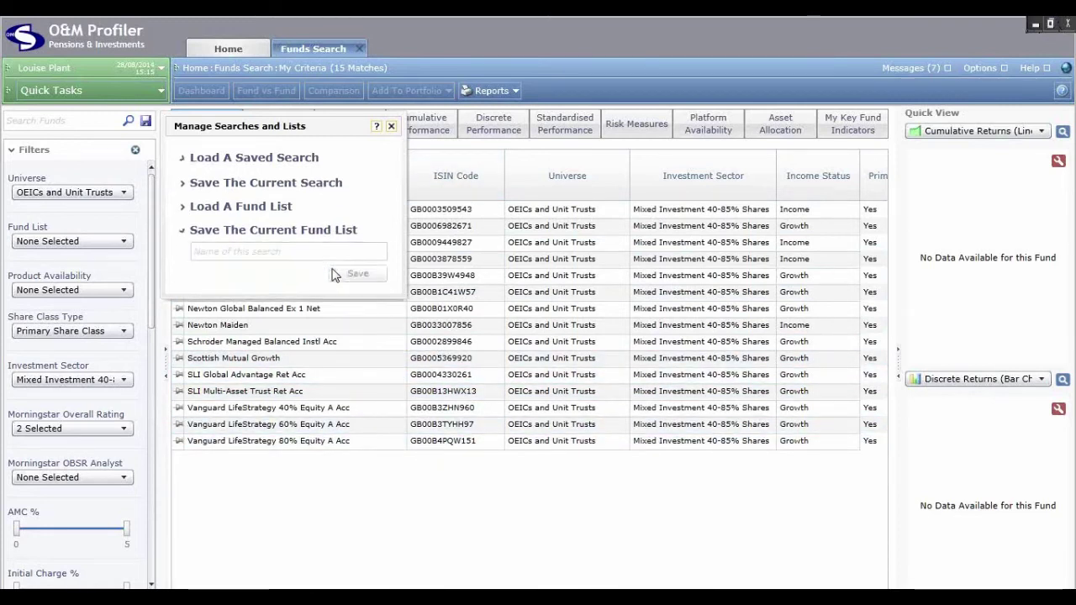
left_click(287, 249)
type("My Funds")
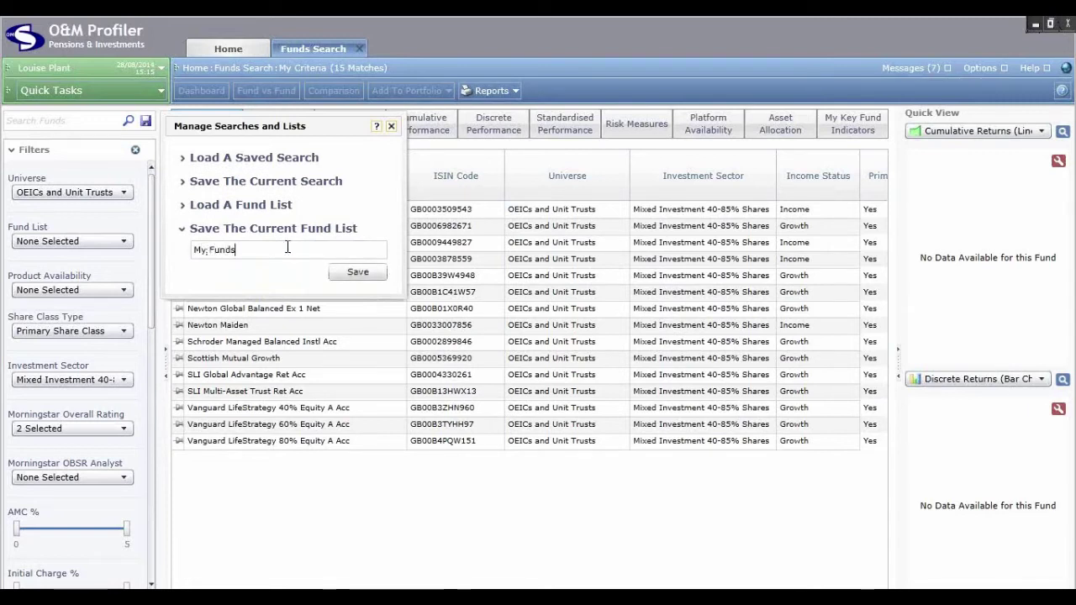
left_click(350, 273)
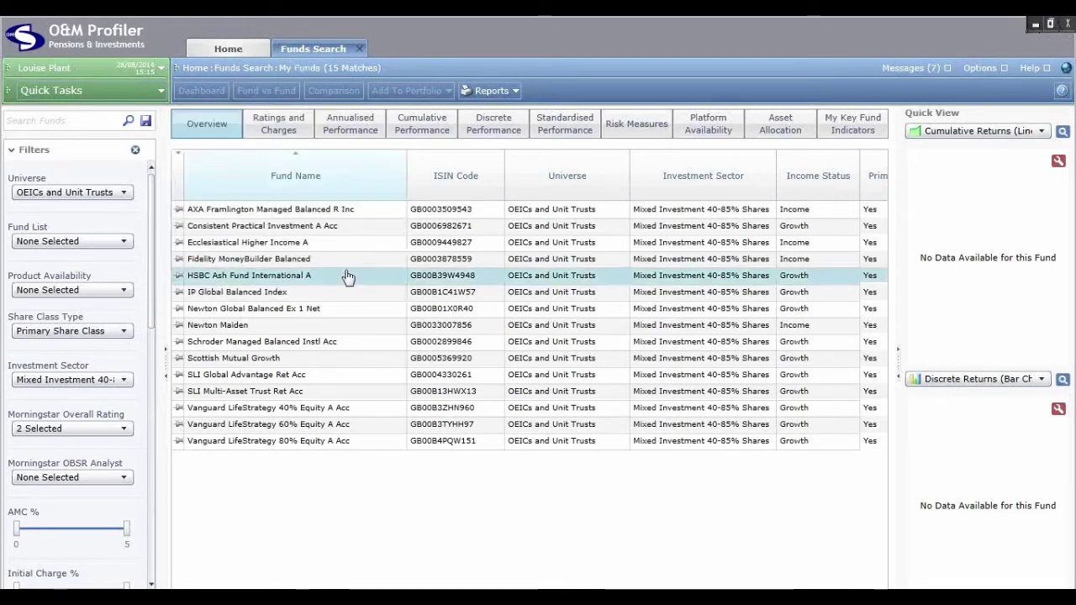
- Look up My Funds among the saved fund lists and close the searches and lists manager without loading anything
left_click(148, 121)
left_click(235, 206)
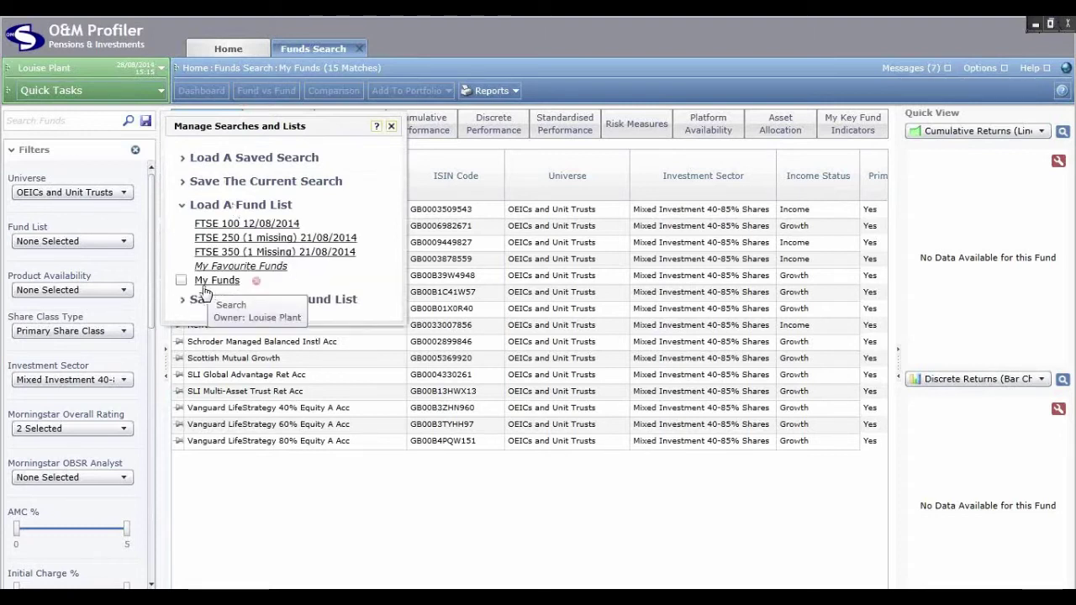
left_click(390, 126)
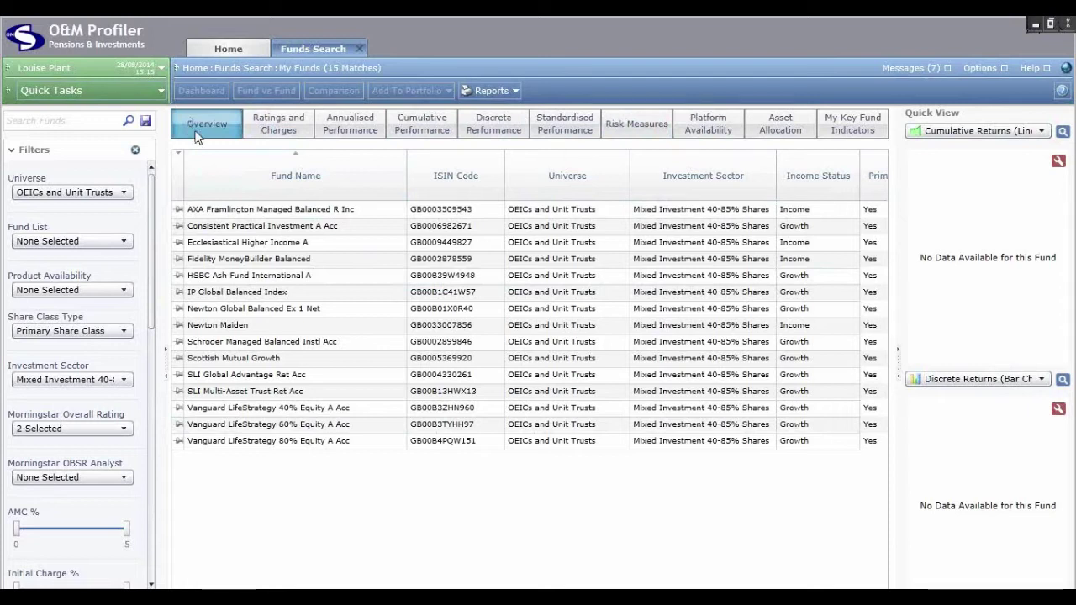
- Review the matching funds' ratings and charges, performance figures, risk measures, platform availability, asset allocation and key fund indicators
left_click(269, 140)
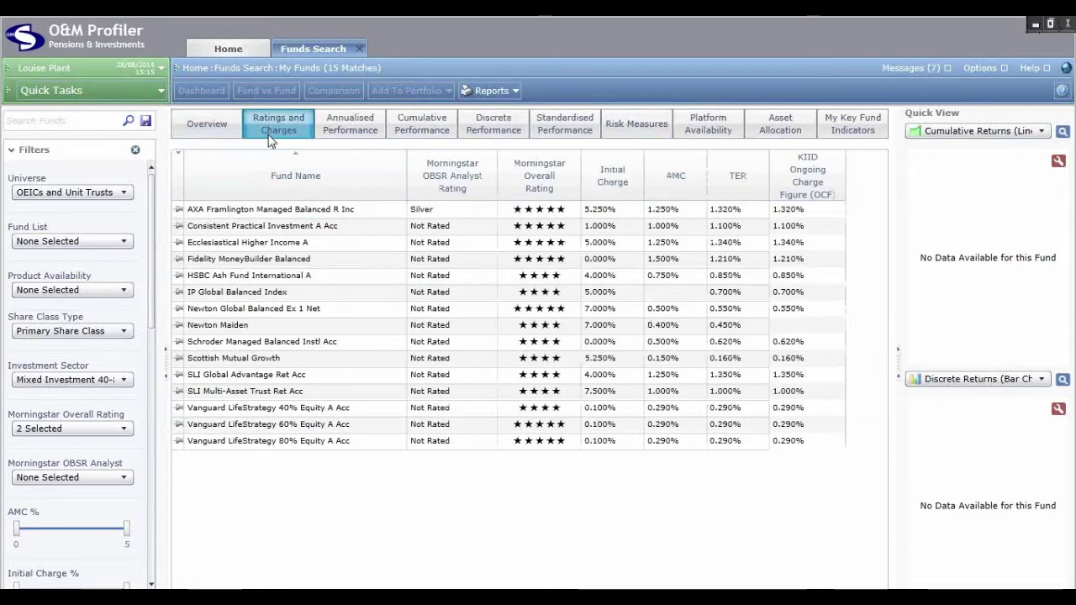
left_click(349, 135)
left_click(422, 130)
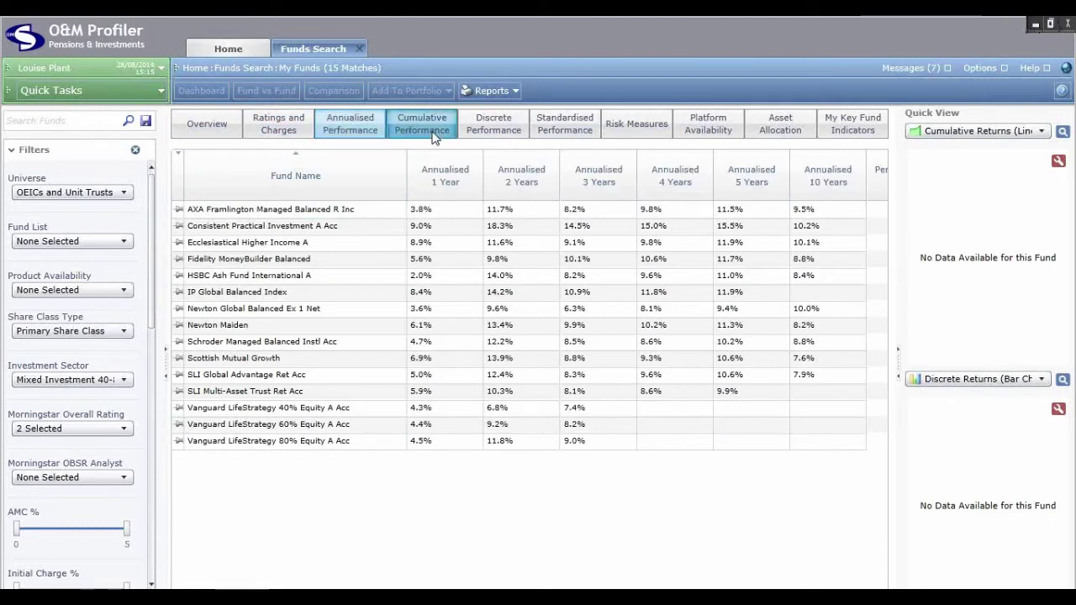
left_click(481, 134)
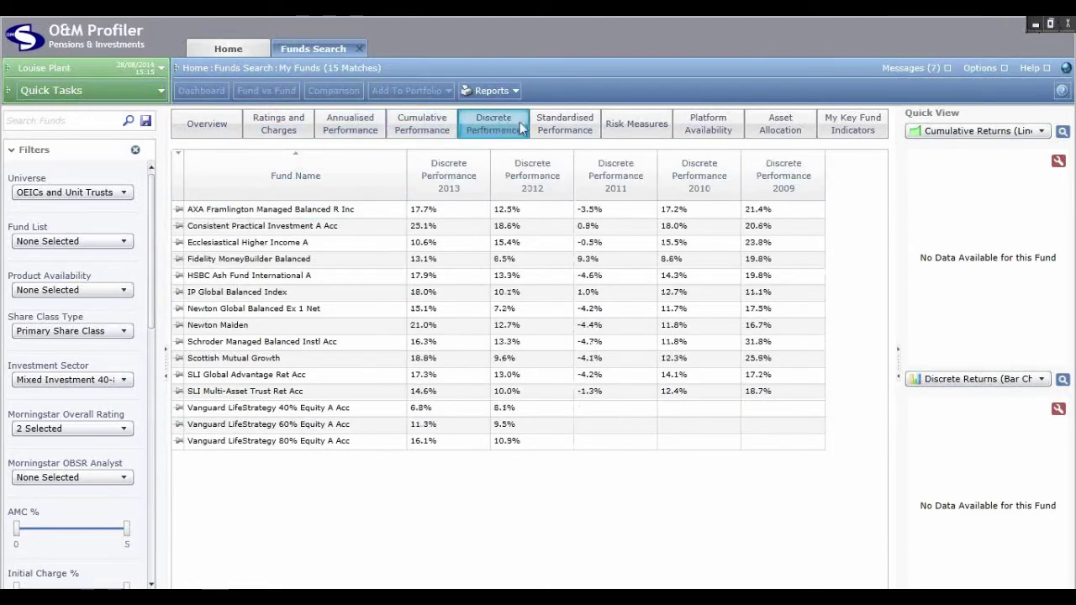
left_click(555, 132)
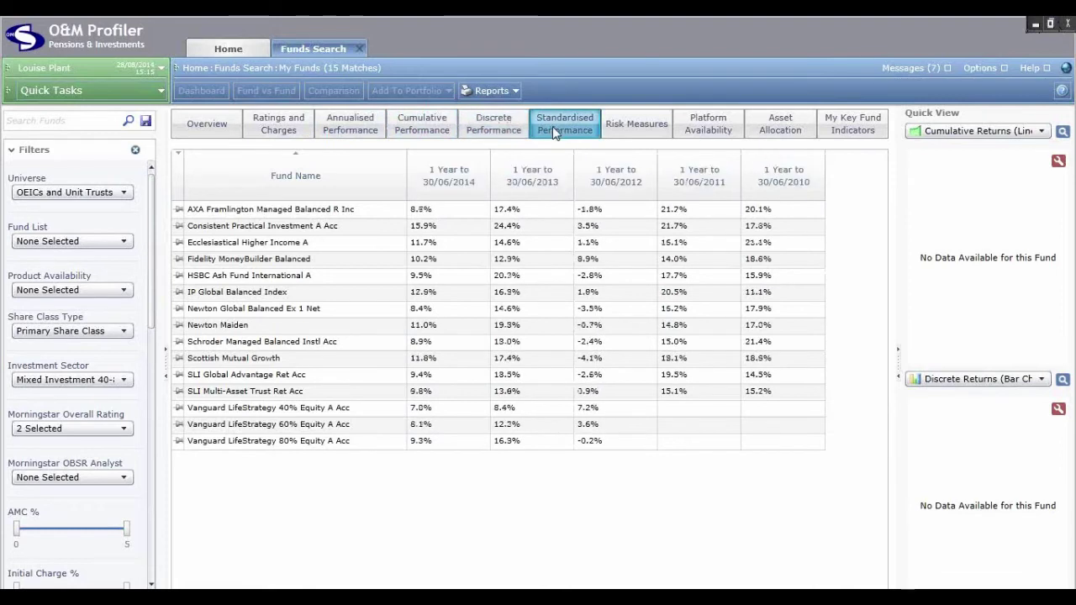
left_click(662, 126)
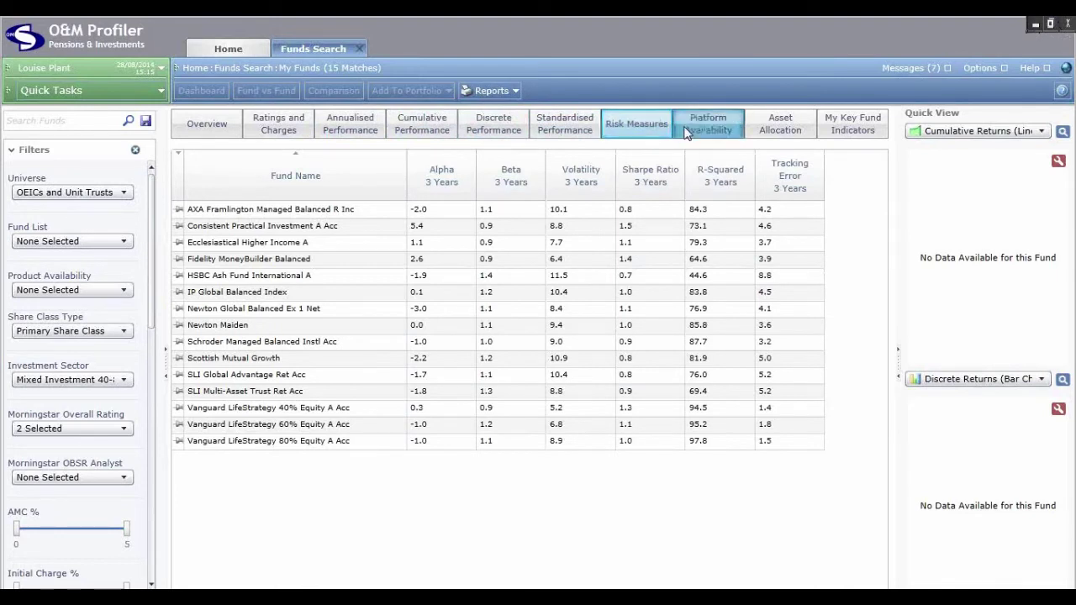
left_click(686, 133)
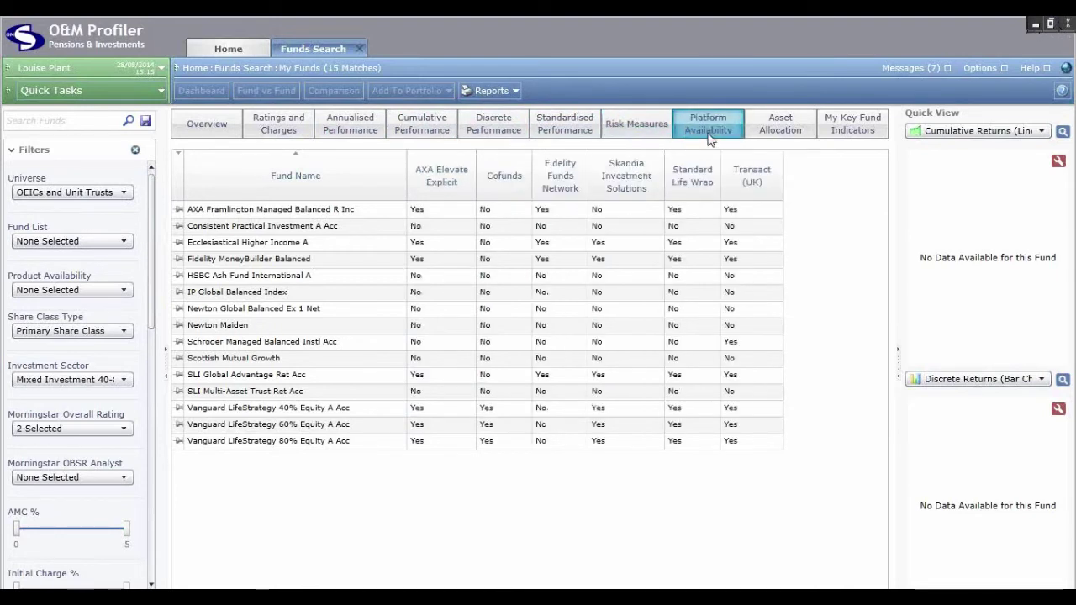
left_click(759, 131)
left_click(834, 122)
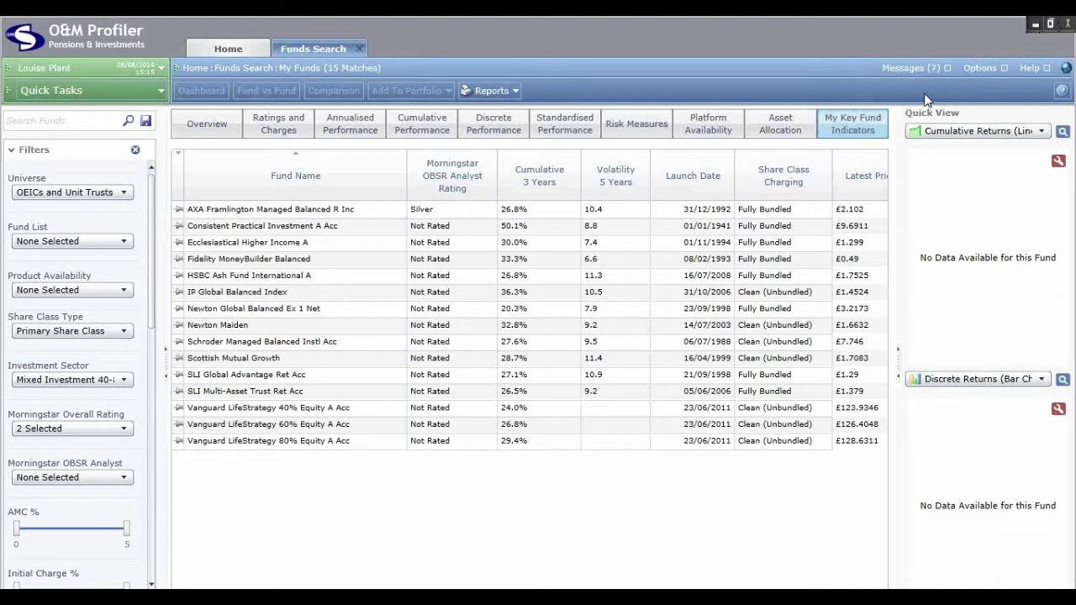
- Exclude Ratings and Charges, Annualised Performance and Asset Allocation from the result tabs in the Fund Research options
left_click(977, 65)
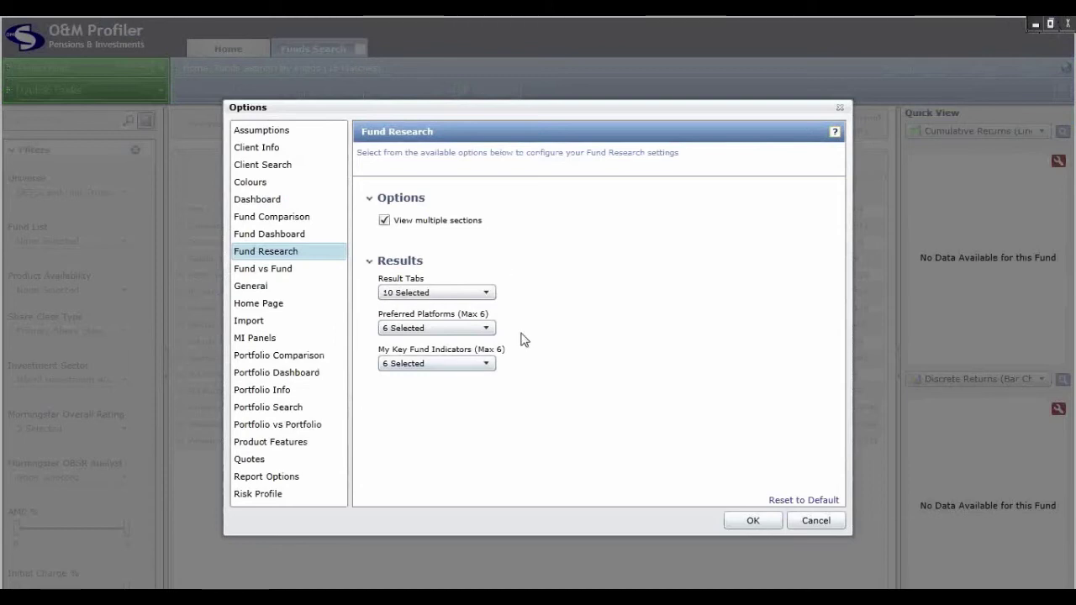
left_click(467, 294)
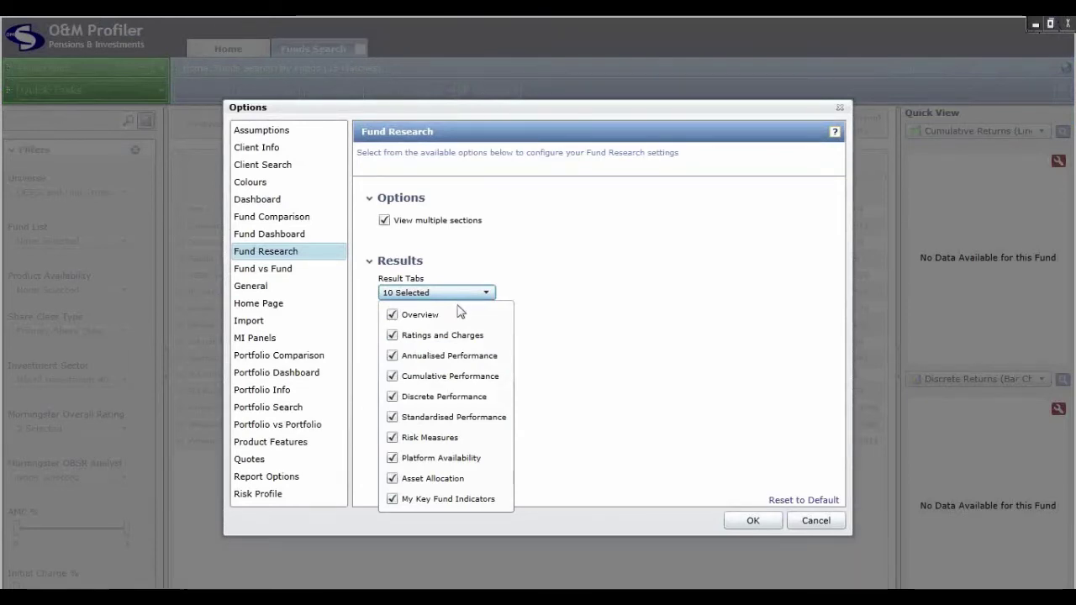
left_click(393, 337)
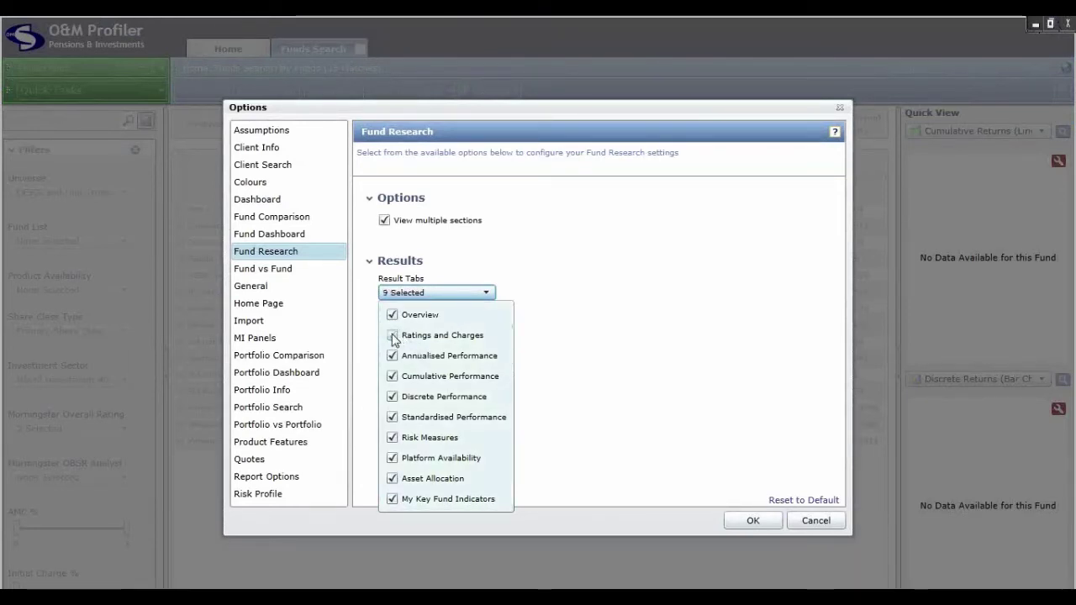
left_click(393, 357)
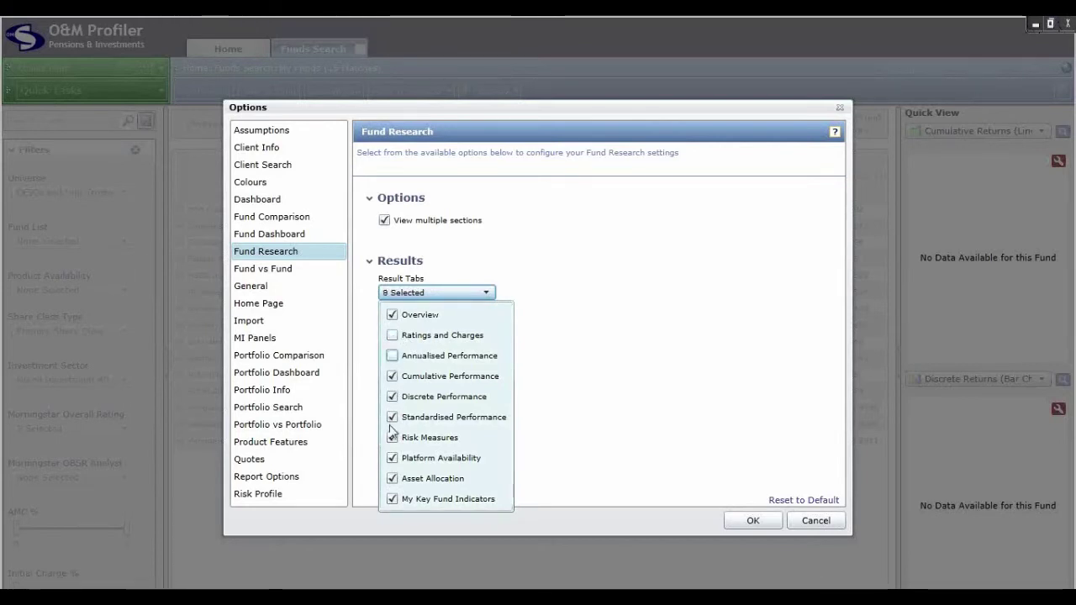
left_click(394, 479)
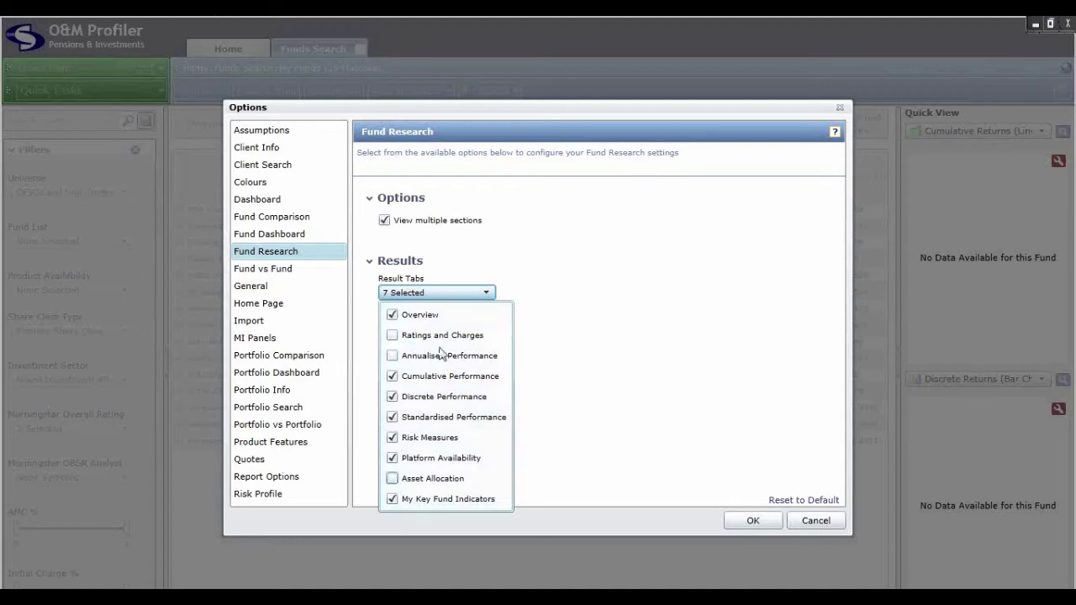
left_click(648, 309)
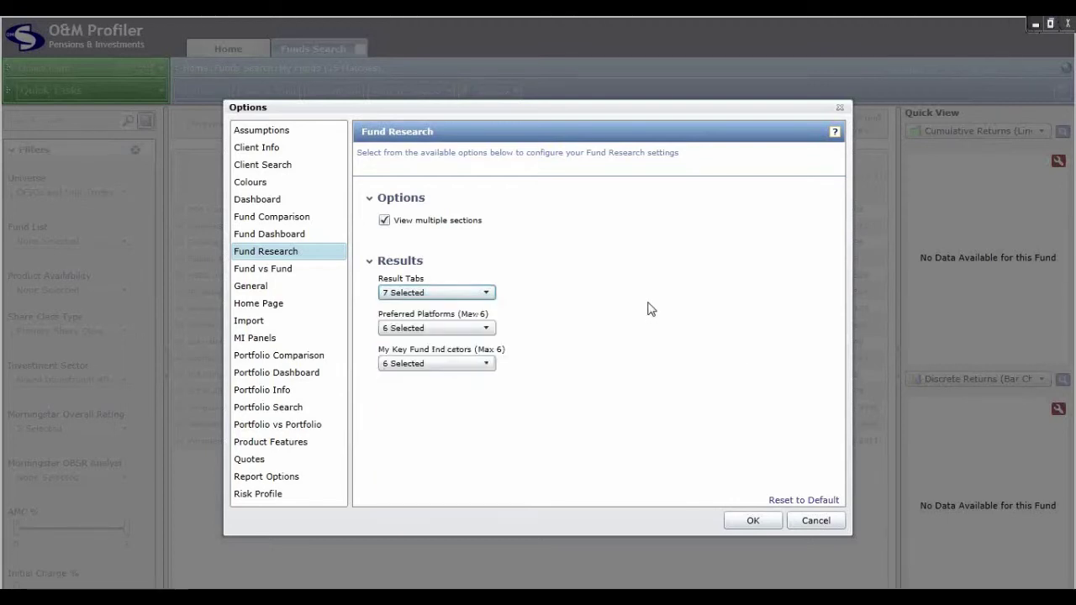
- Check the preferred platforms, replace Volatility – 5 Years with Volatility – 1 Year in My Key Fund Indicators, and apply the options
left_click(445, 327)
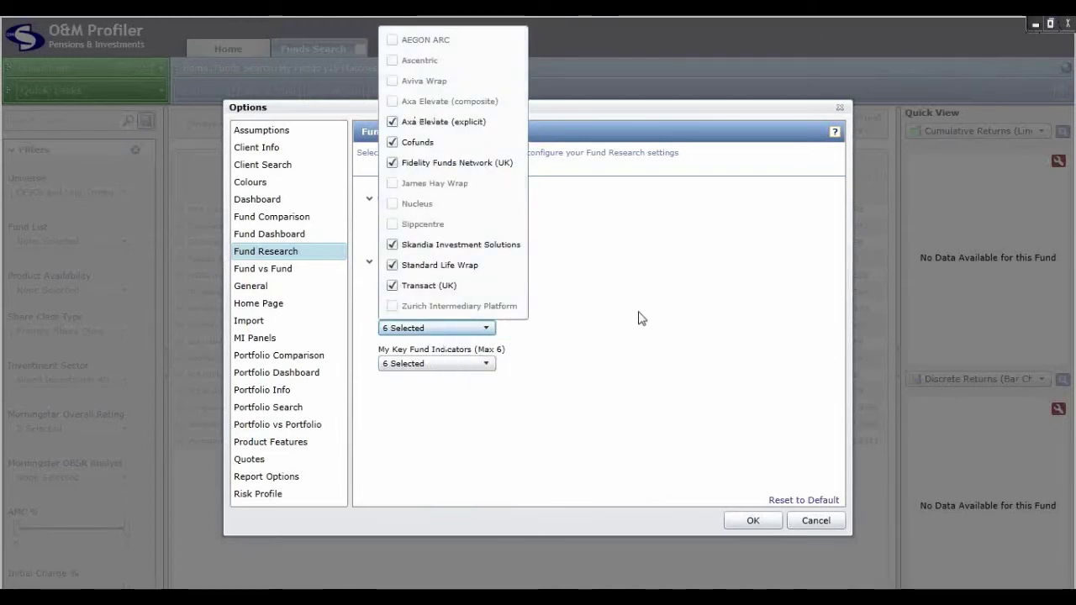
left_click(581, 412)
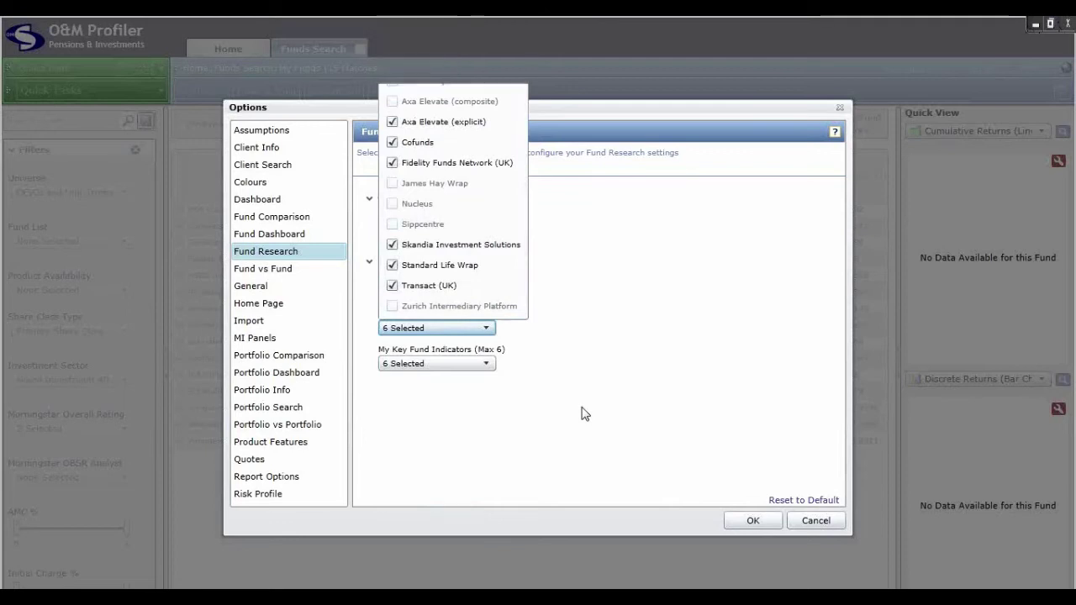
left_click(470, 364)
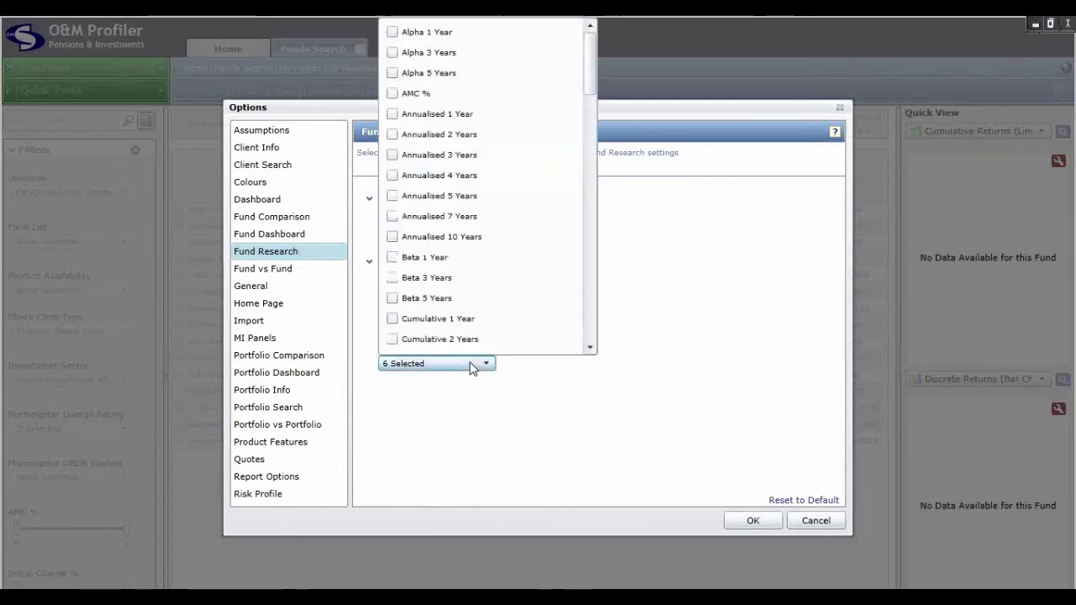
left_click_drag(592, 87, 586, 355)
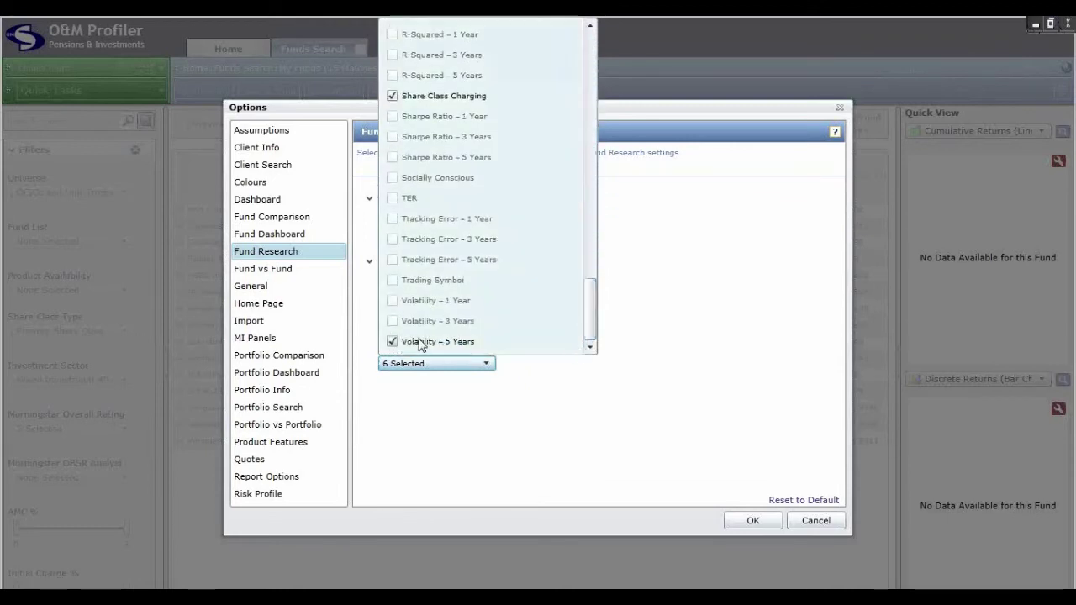
left_click(392, 342)
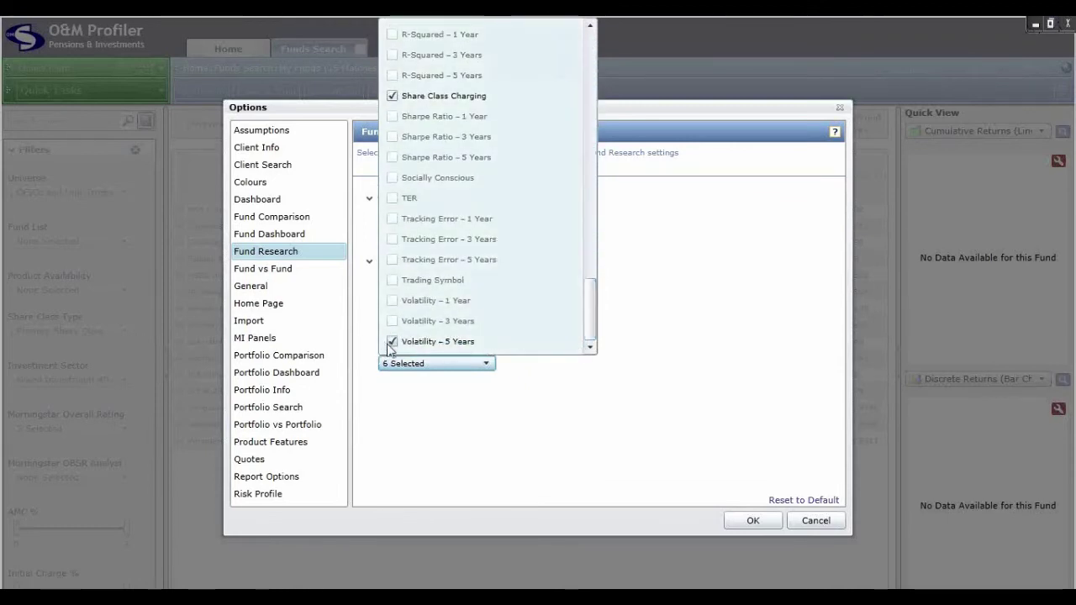
left_click(392, 300)
left_click(687, 396)
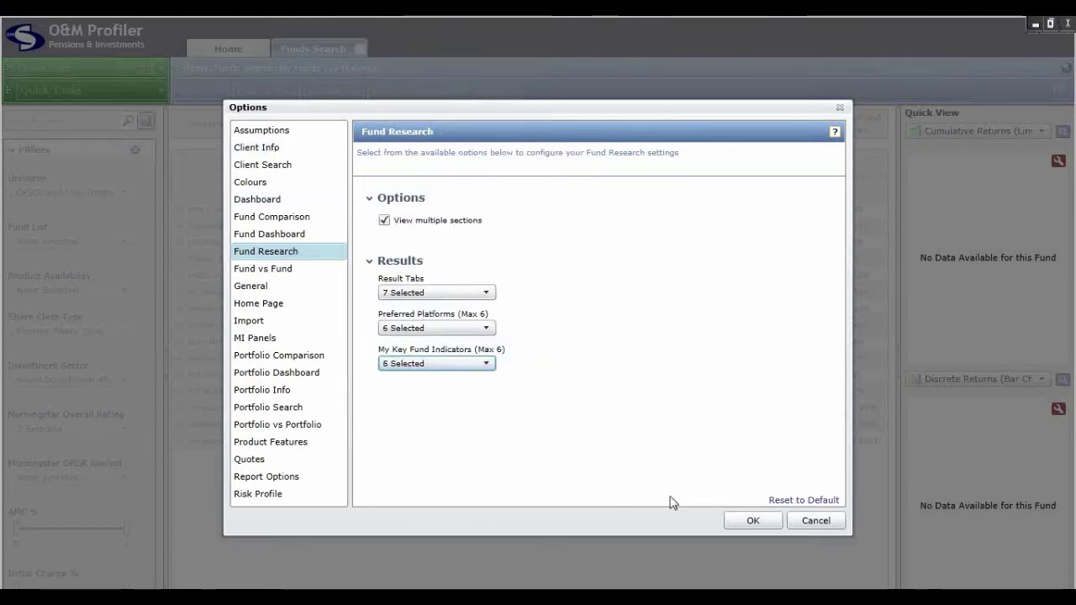
left_click(739, 522)
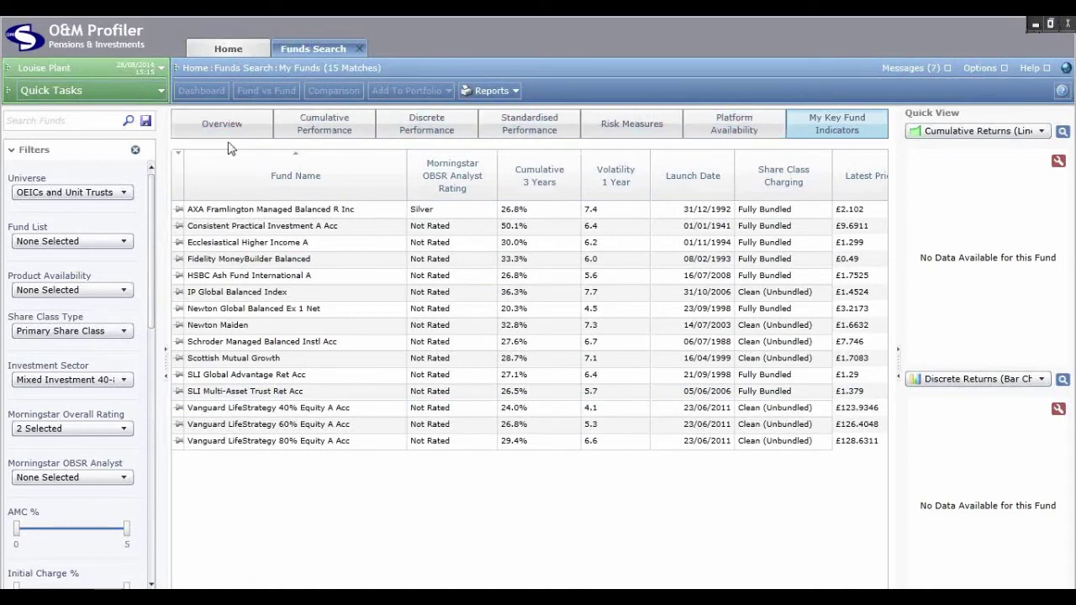
- Sort the funds' cumulative performance results by Cumulative 3 Years in descending order
left_click(211, 119)
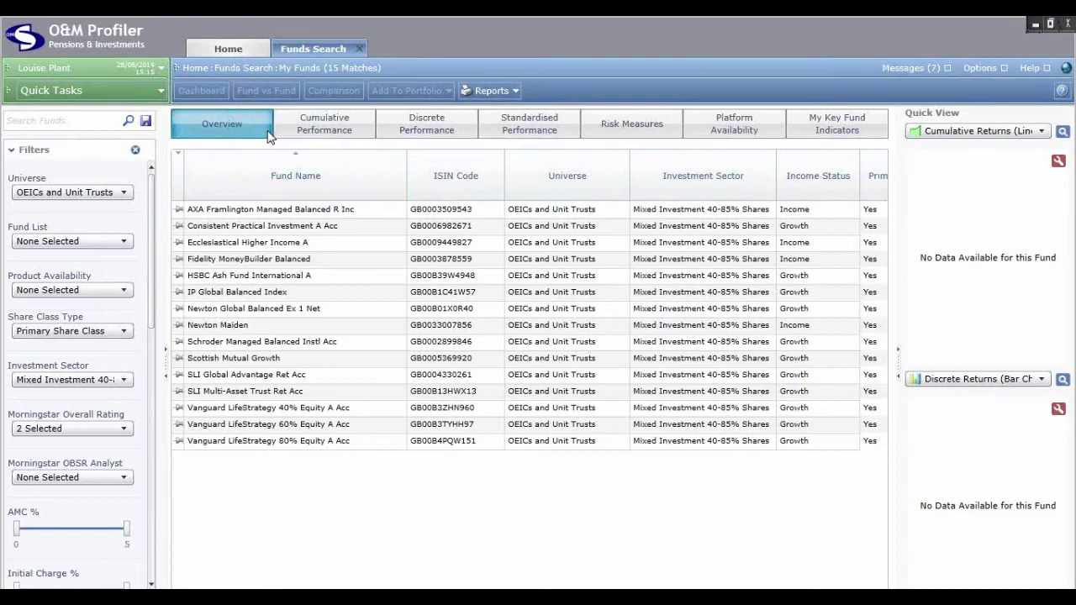
left_click(308, 130)
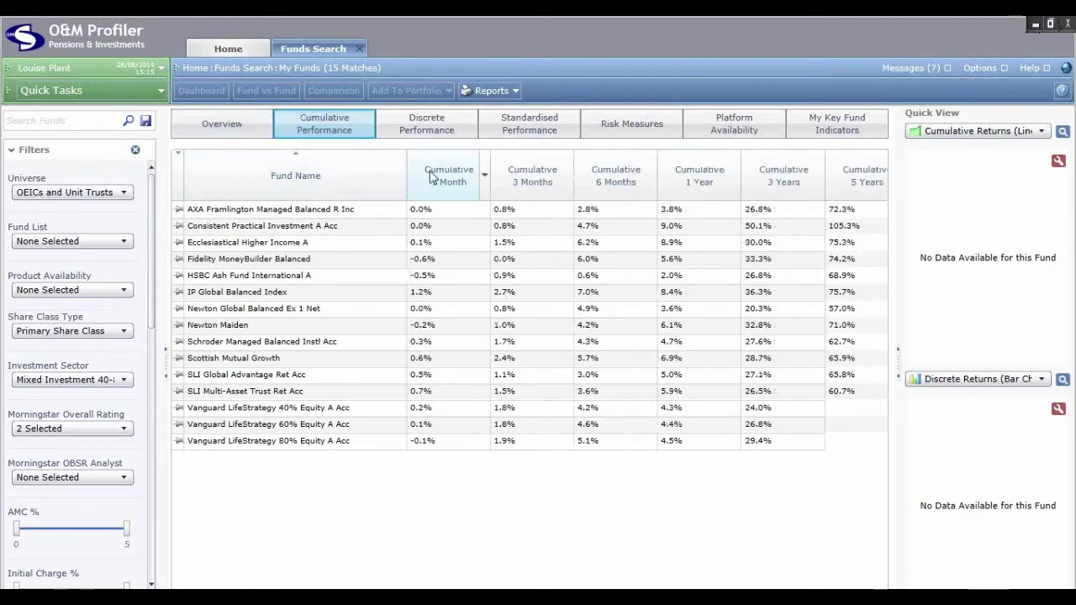
left_click(752, 180)
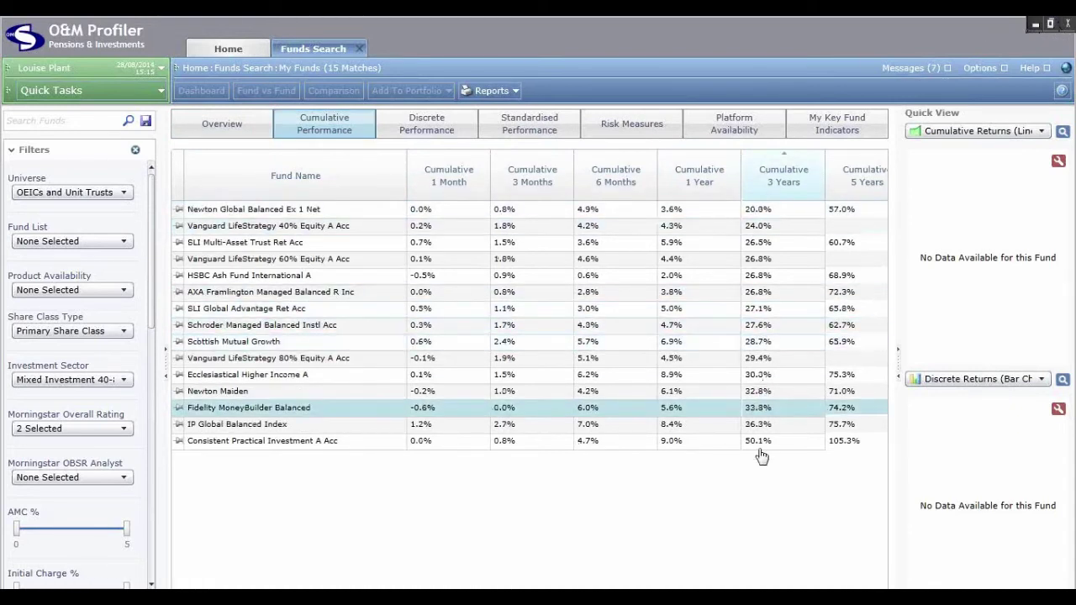
left_click(751, 180)
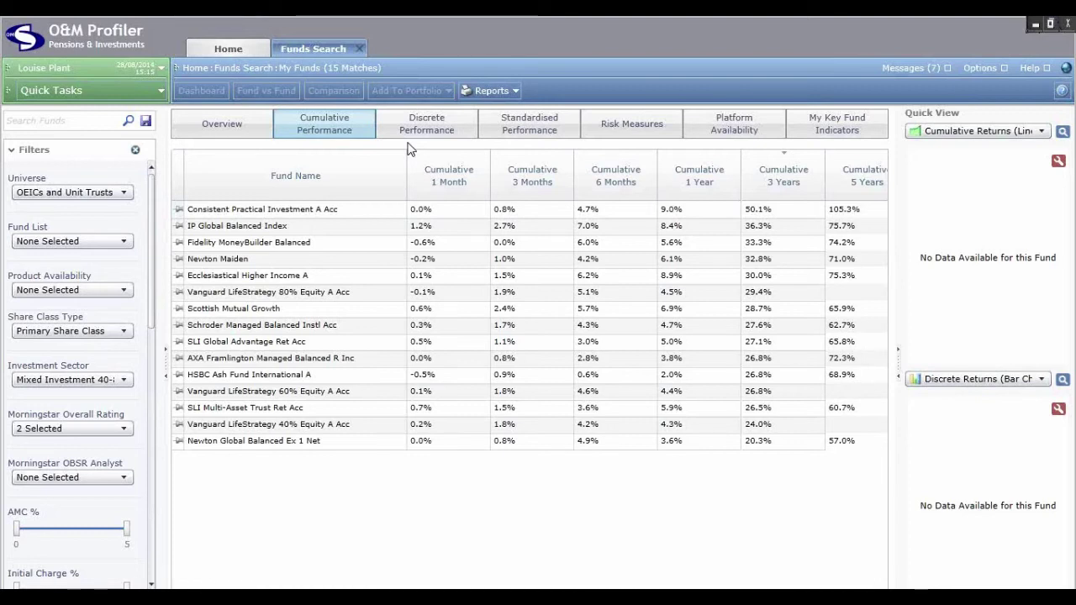
- Generate the Funds Audit report for the matching funds, check back on the search results, and return to the report
left_click(491, 91)
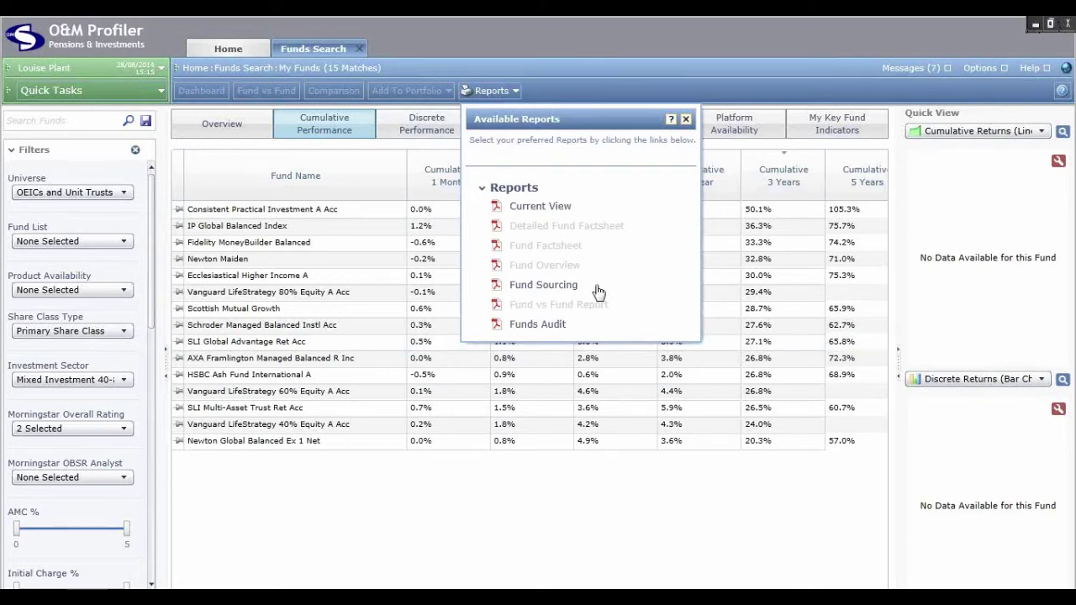
left_click(565, 328)
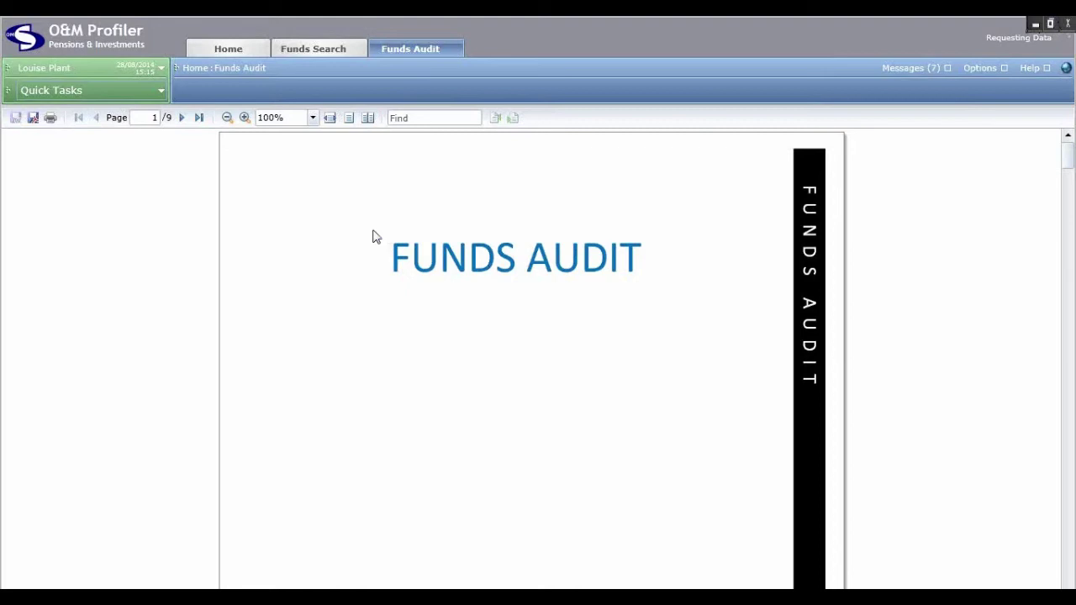
left_click(299, 54)
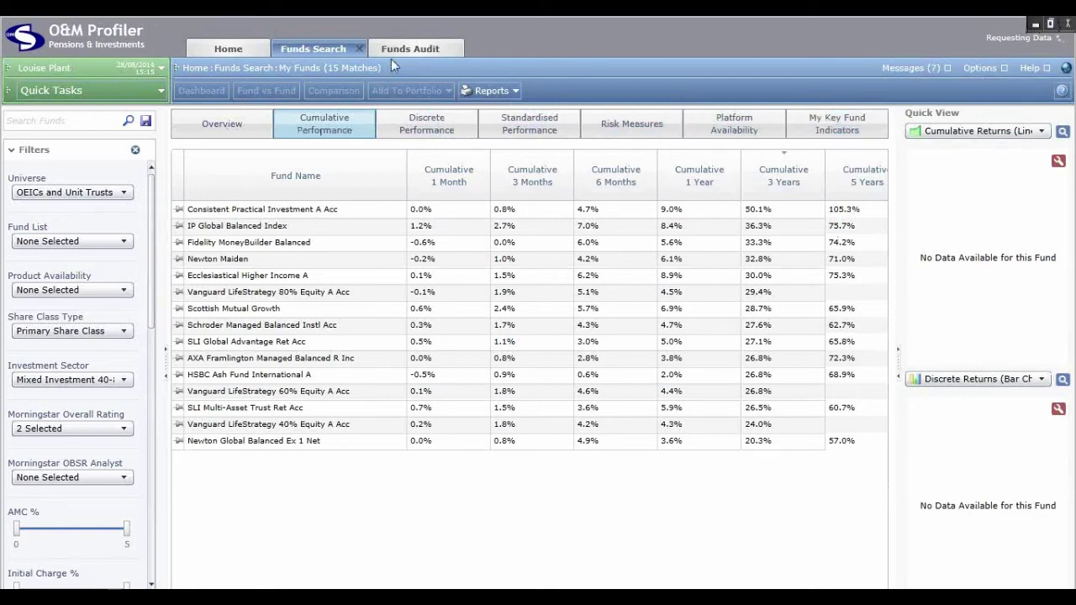
left_click(391, 50)
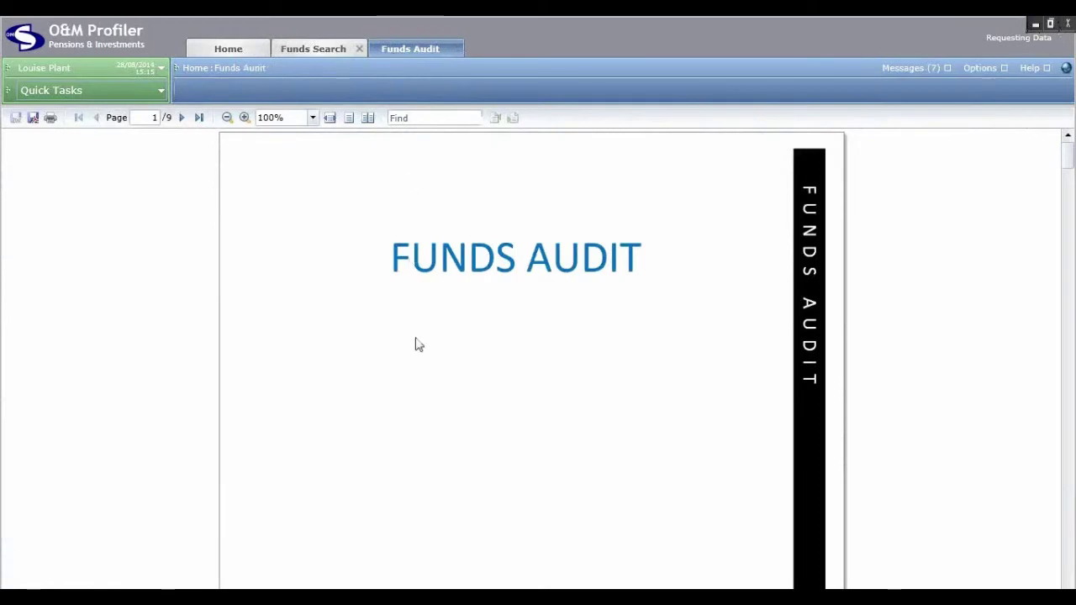
- Review the Funds Audit report from the sourcing criteria through to My Key Fund Indicators, and close the report
left_click(182, 118)
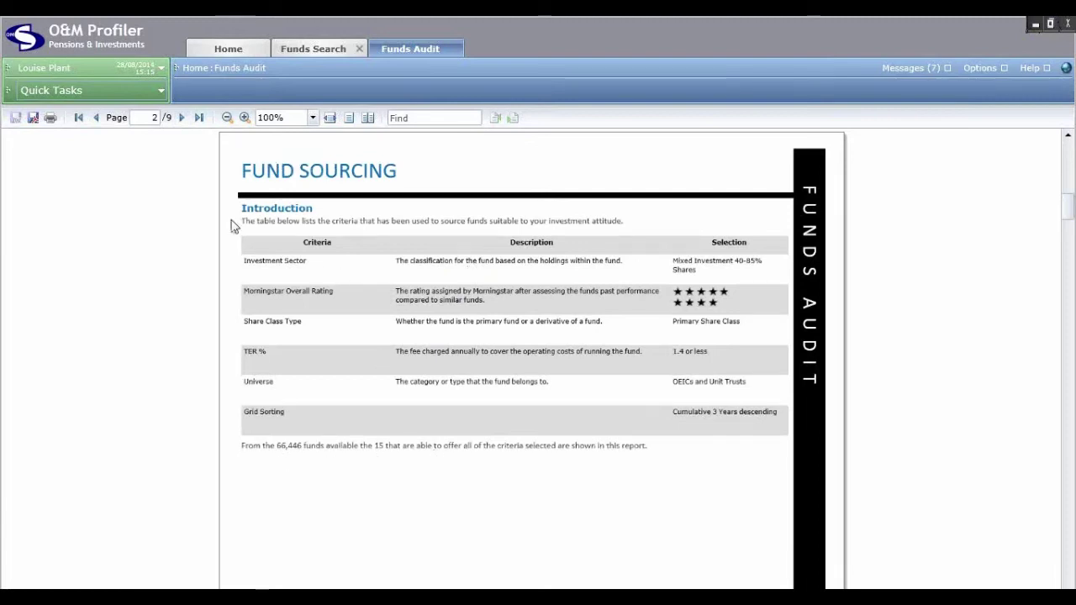
left_click(181, 118)
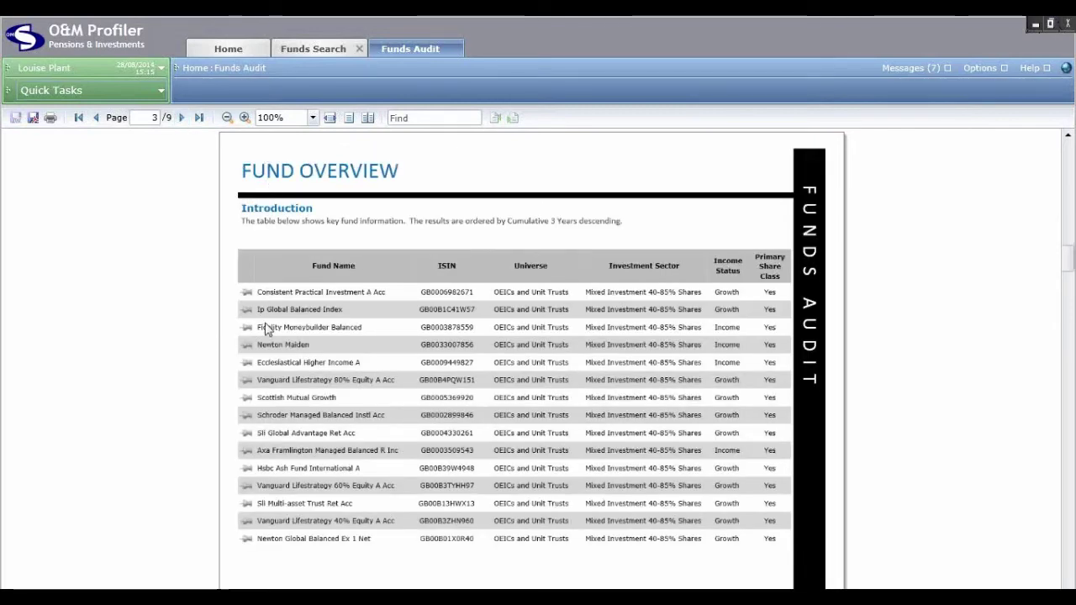
left_click(181, 118)
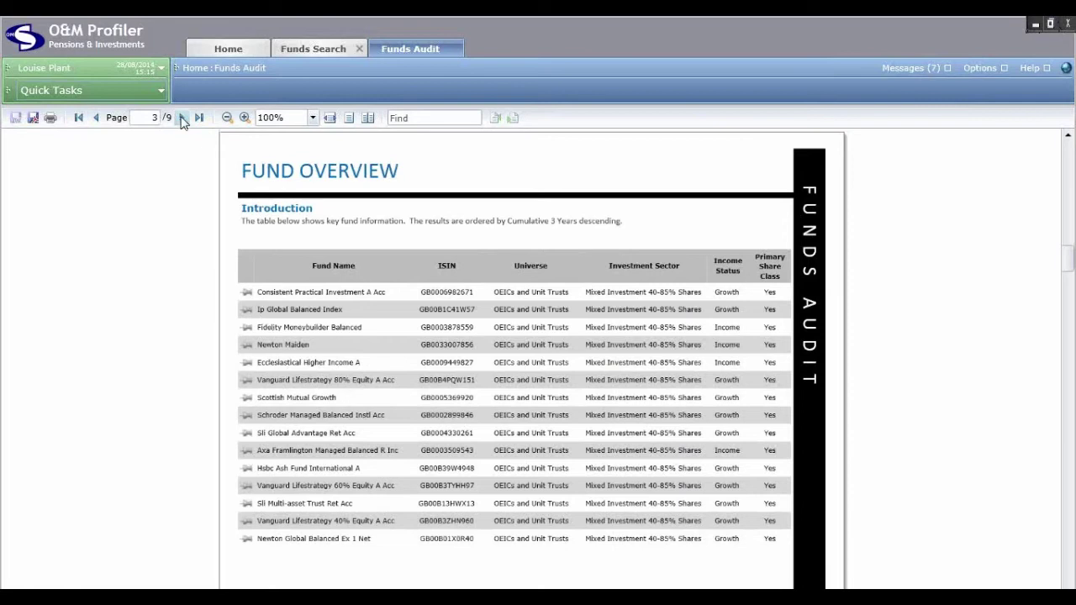
left_click(180, 118)
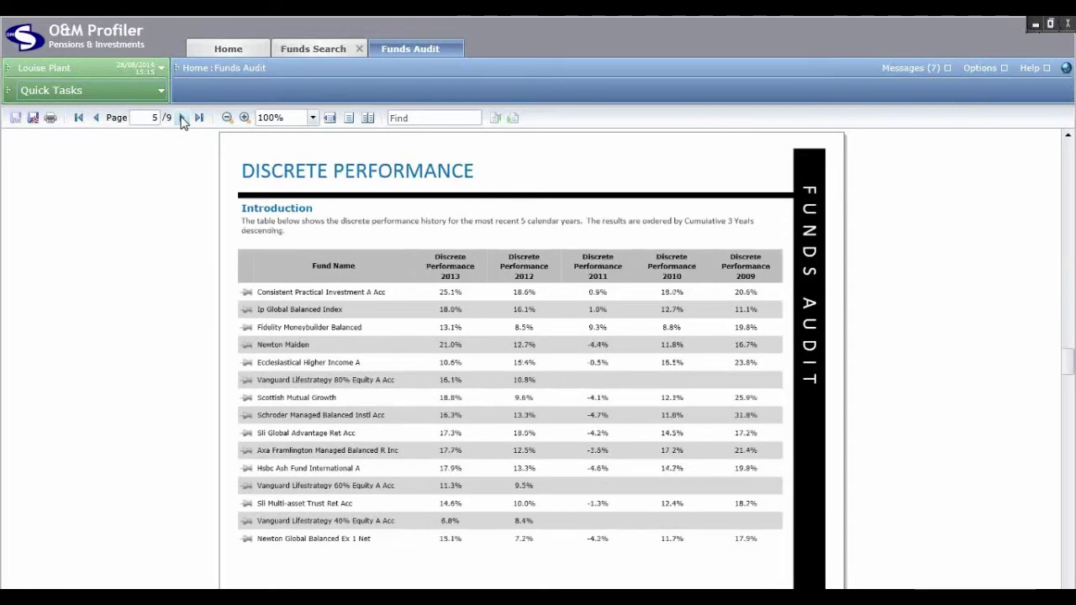
left_click(181, 117)
left_click(181, 118)
left_click(180, 117)
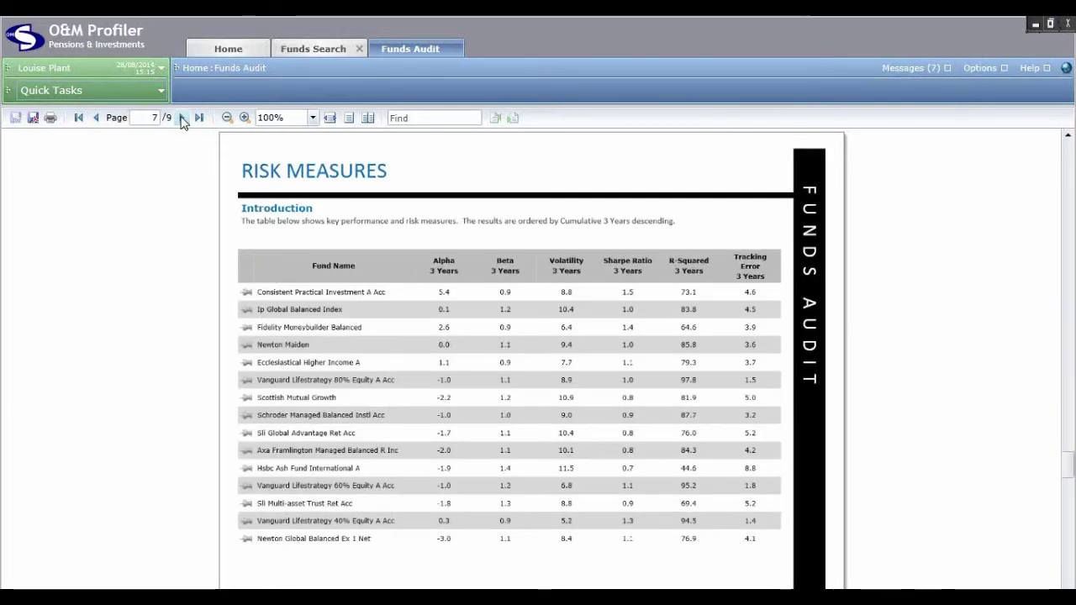
left_click(181, 118)
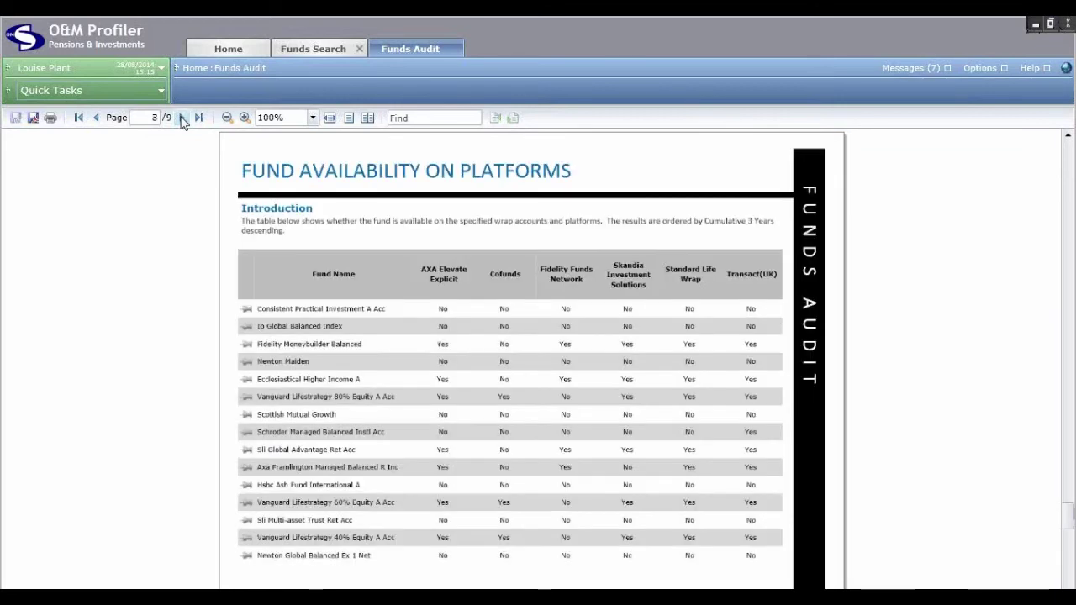
left_click(182, 119)
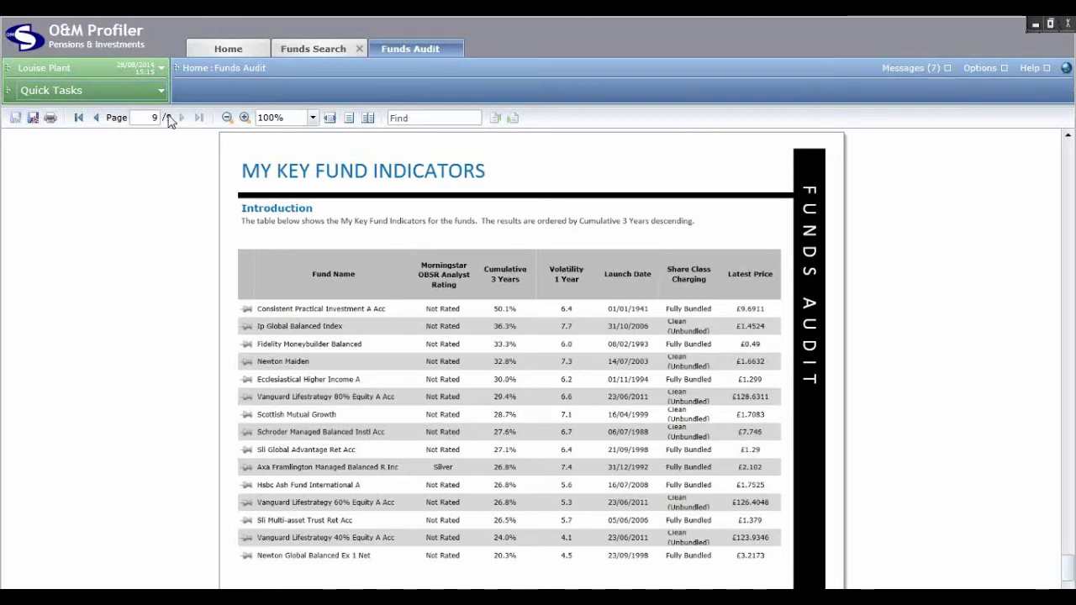
left_click(456, 50)
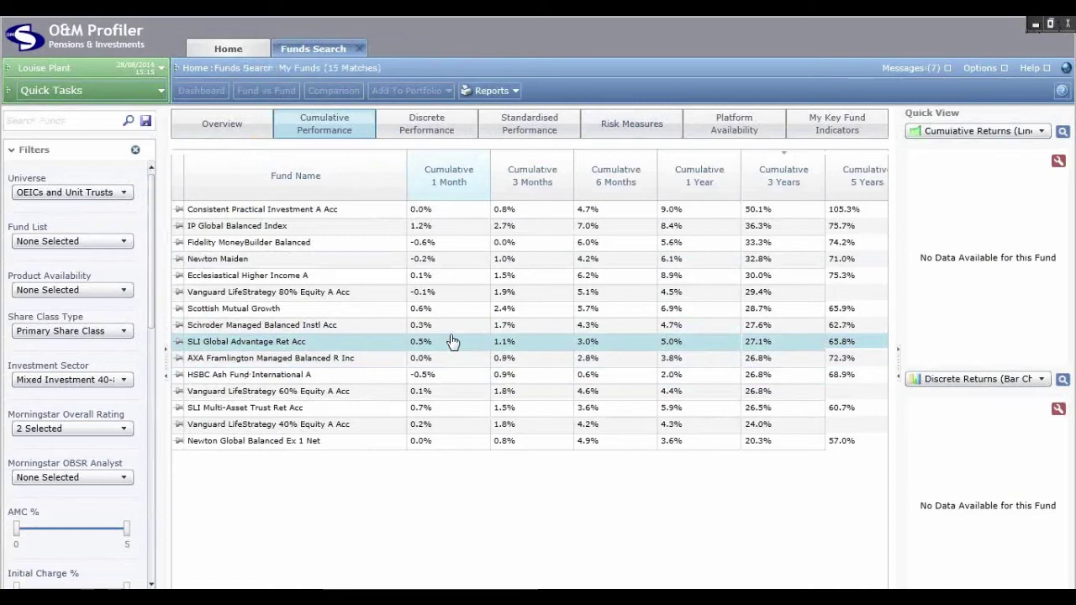
- View the Quick View charts for Fidelity MoneyBuilder Balanced and look through the other charts and tables available in place of Discrete Returns
left_click(362, 247)
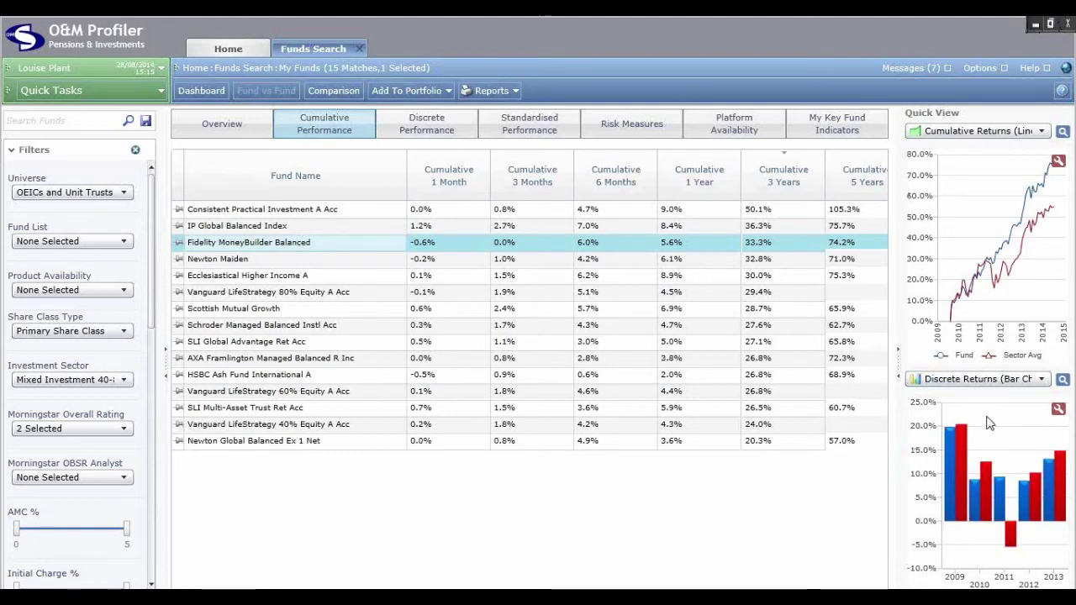
left_click(939, 385)
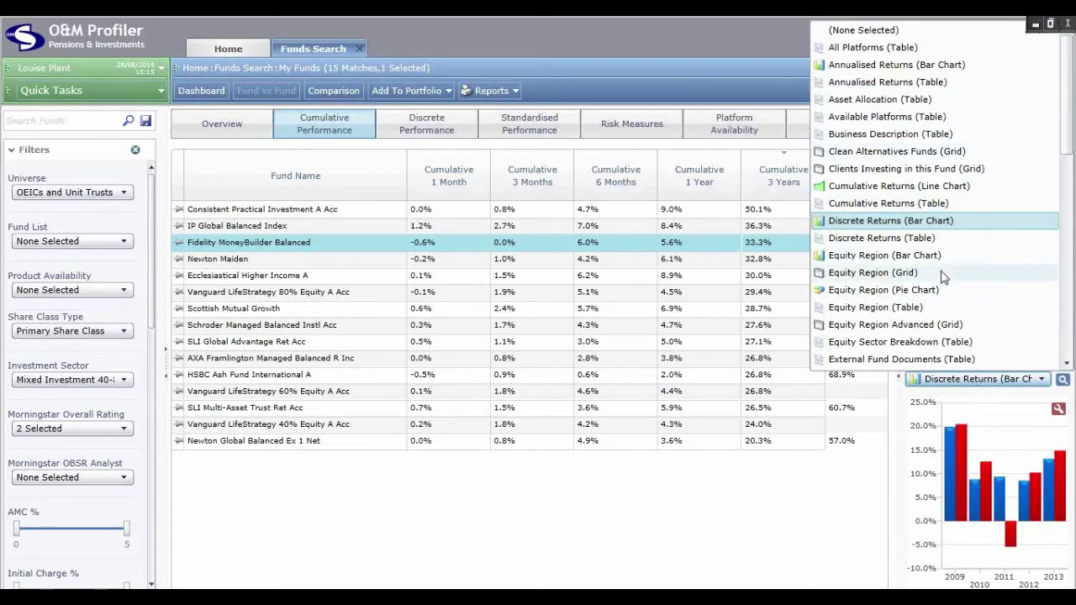
scroll(942, 278, "down", 5)
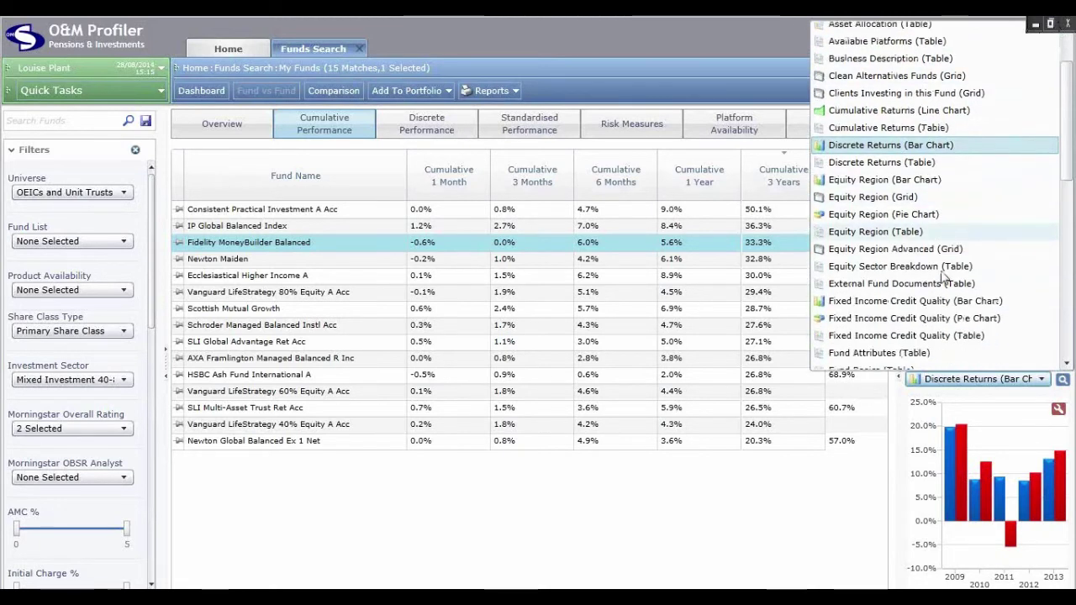
scroll(942, 278, "down", 7)
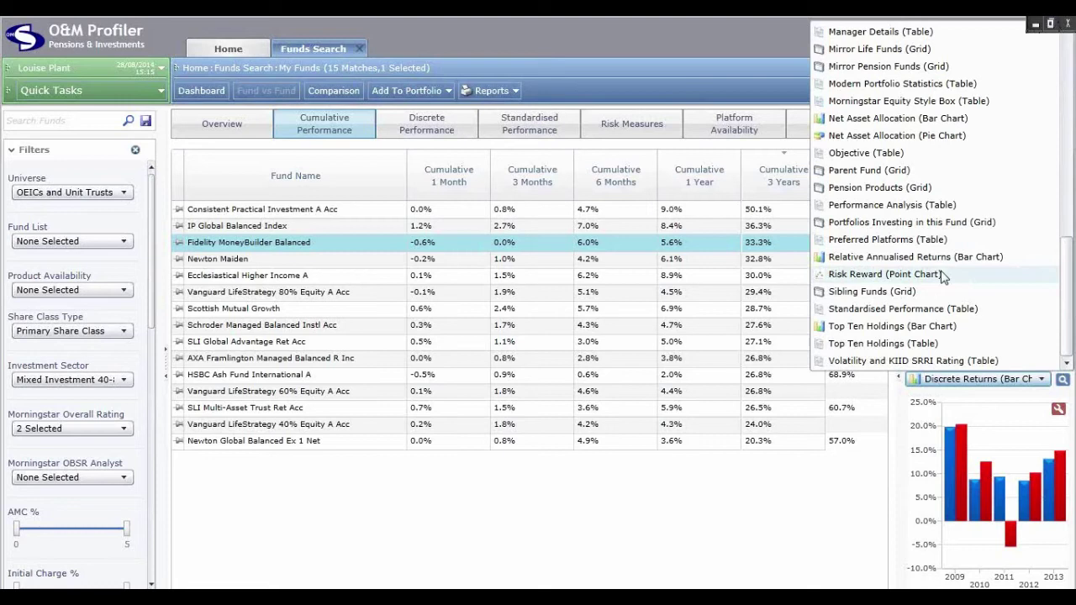
left_click(826, 496)
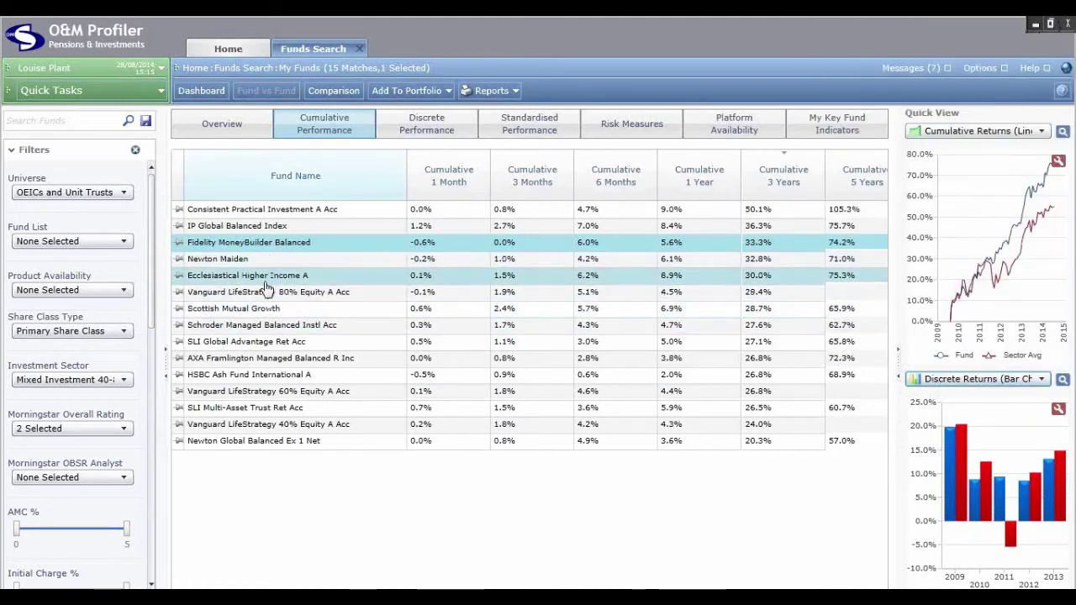
- Enlarge the Discrete Returns bar chart for AXA Framlington Managed Balanced R Inc, check its JPEG export without saving, and close the chart
left_click(265, 361)
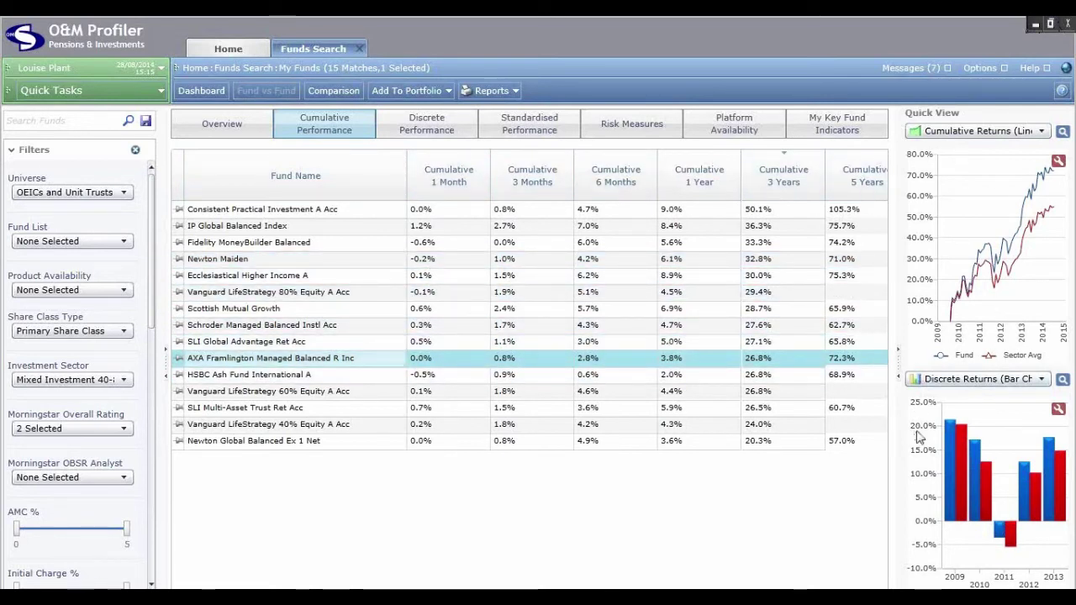
left_click(1063, 382)
left_click(1063, 382)
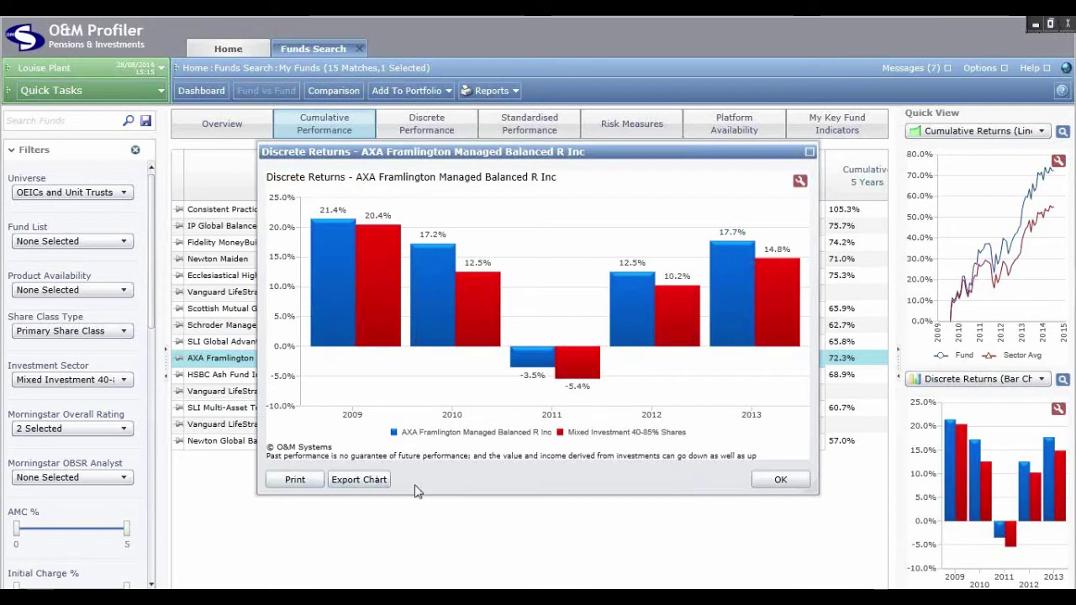
left_click(342, 484)
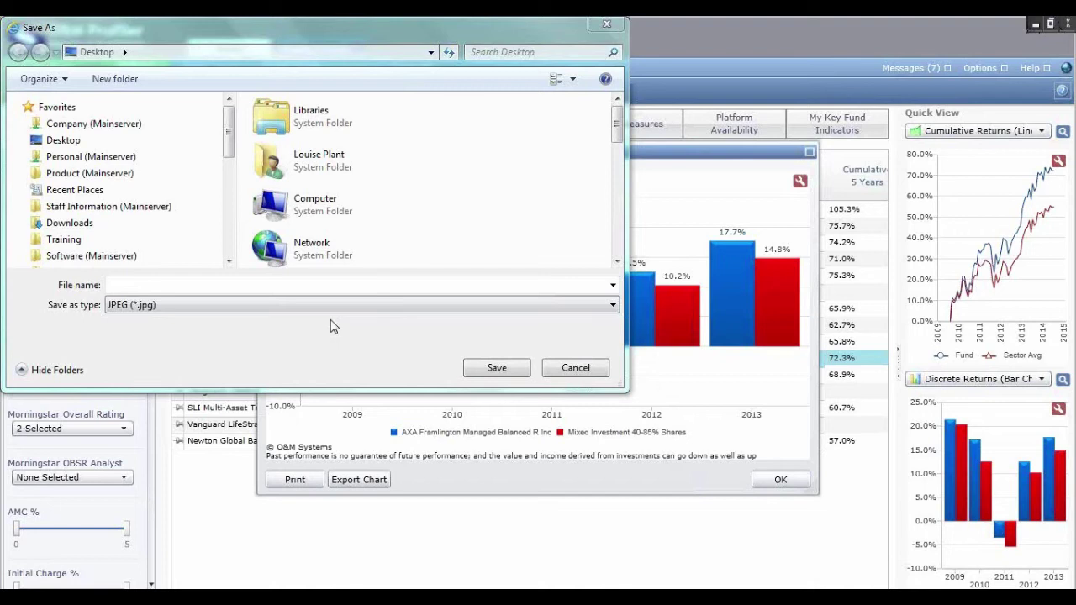
left_click(576, 369)
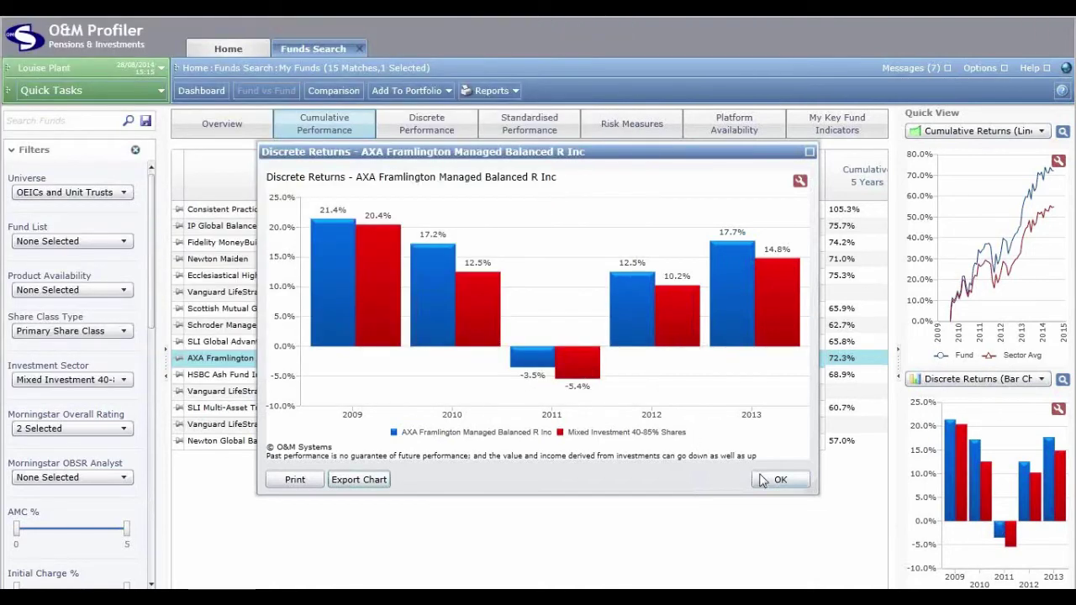
left_click(768, 479)
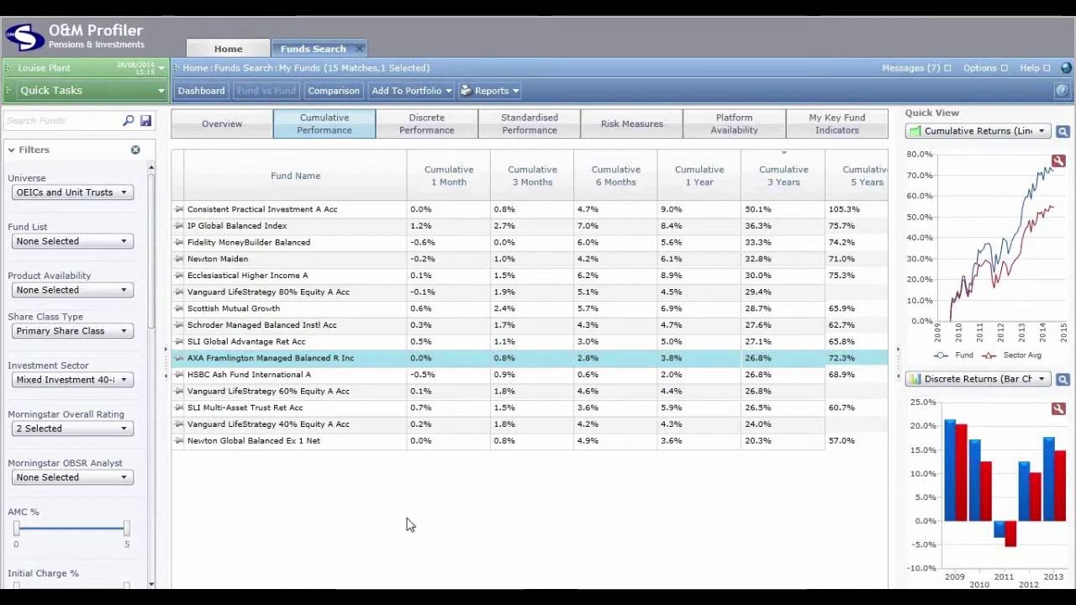
- Open the fund dashboard for Fidelity MoneyBuilder Balanced and load the existing Performance and Risk dashboard
left_click(345, 247)
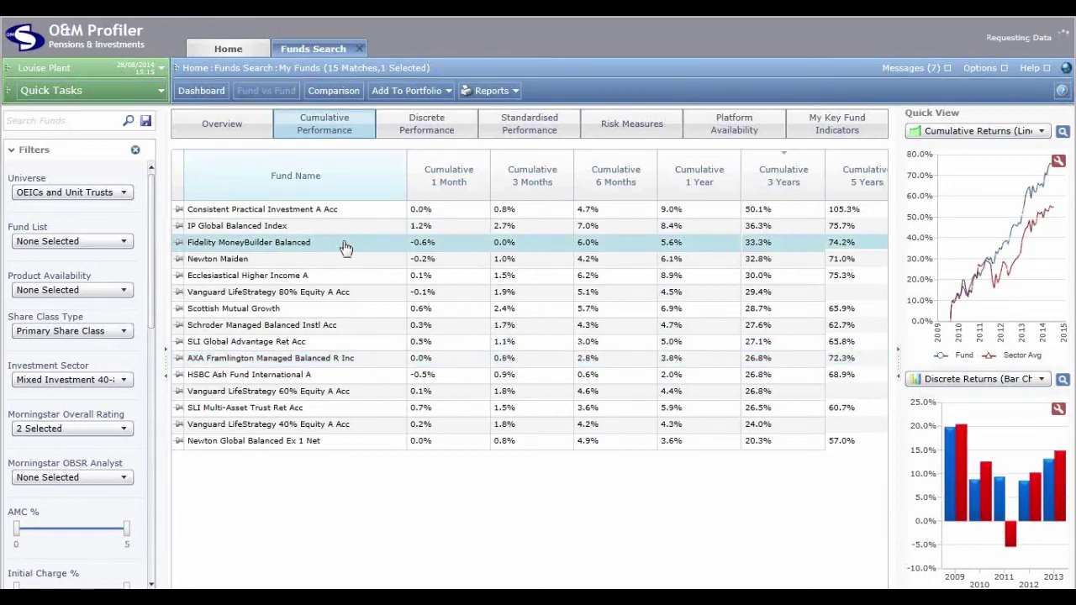
left_click(203, 92)
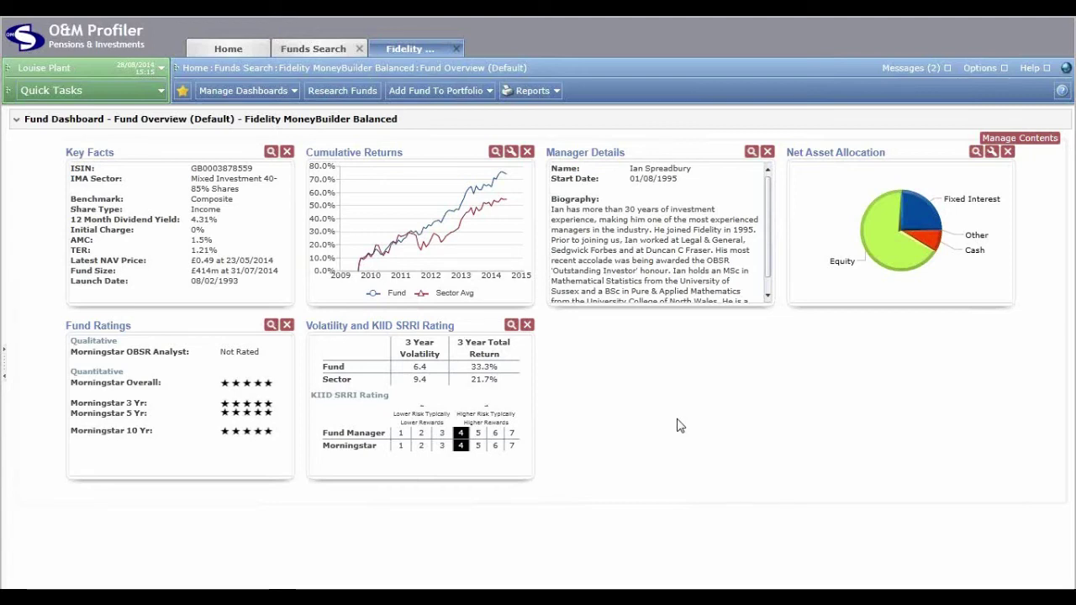
left_click(261, 98)
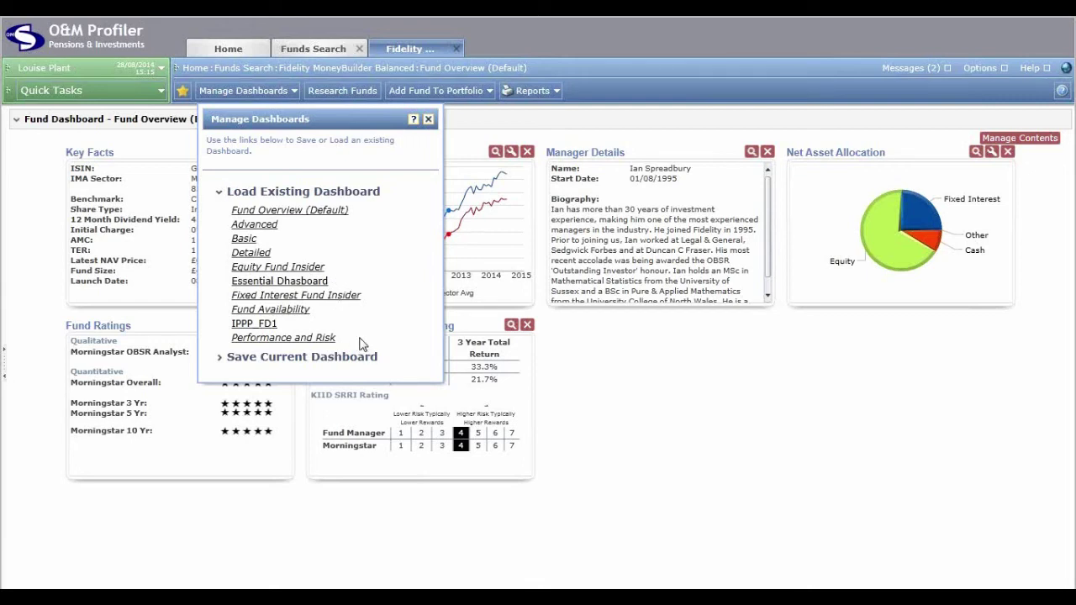
left_click(296, 339)
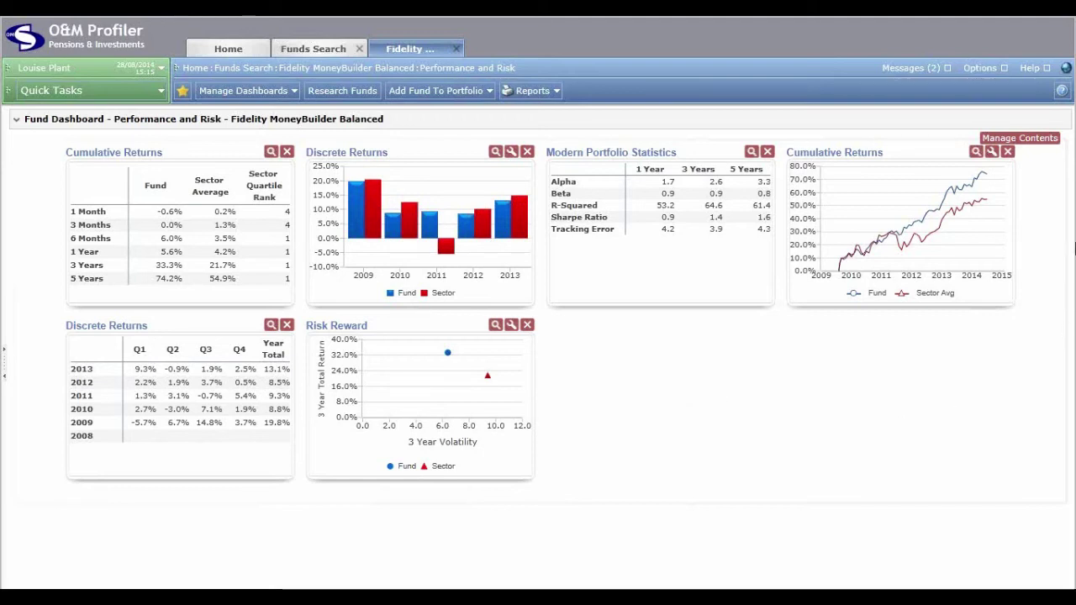
- Look through the available fund panels and add Annualised Returns (Bar Chart) to the Performance and Risk dashboard
left_click(1045, 143)
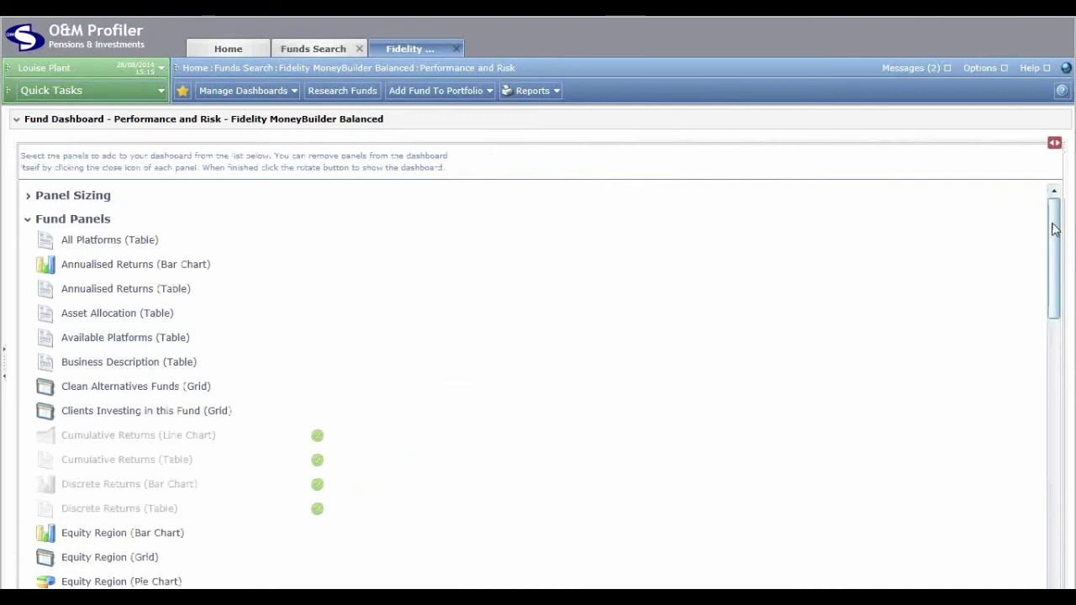
scroll(1049, 278, "down", 1)
scroll(1049, 282, "down", 5)
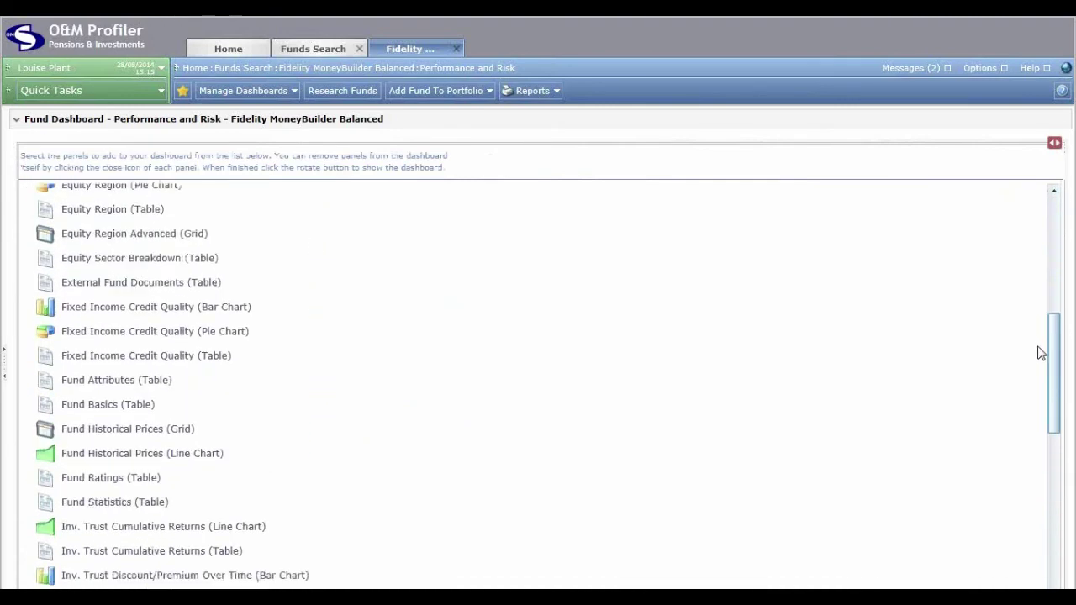
scroll(1040, 384, "down", 5)
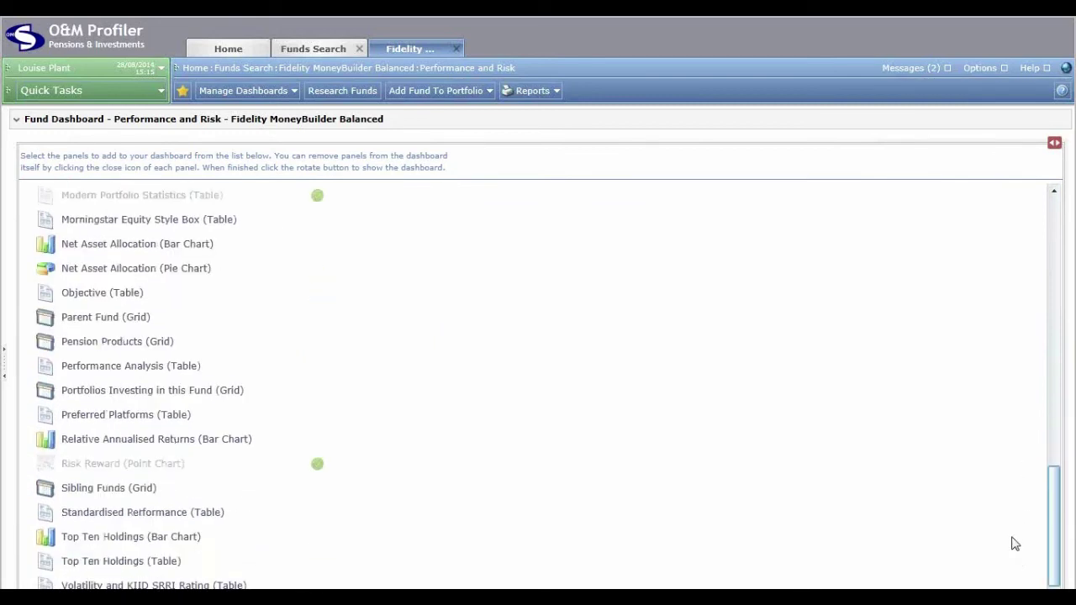
scroll(984, 408, "up", 10)
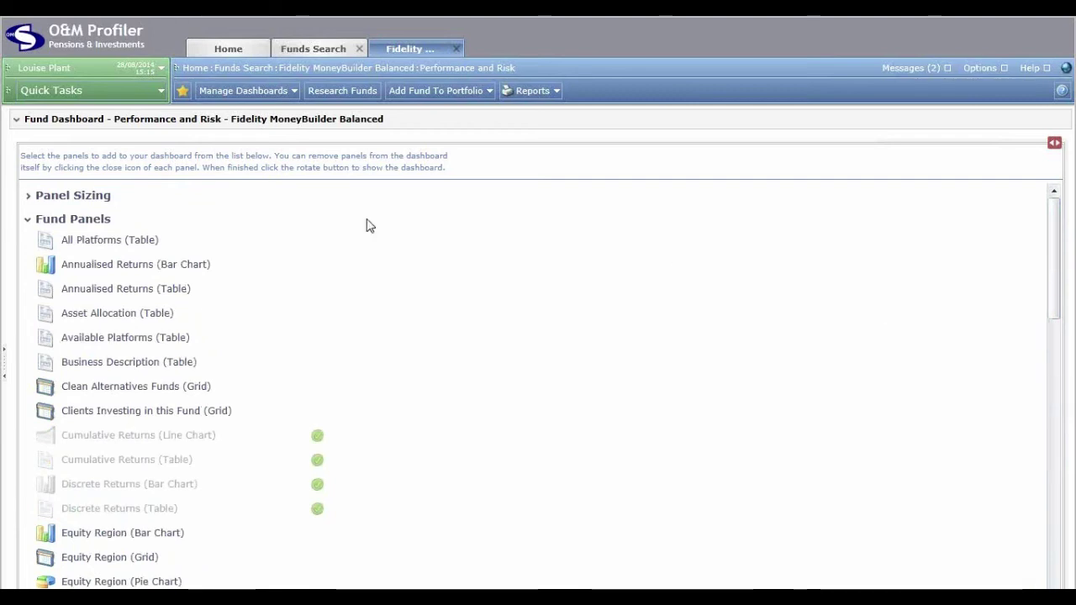
mouse_move(156, 267)
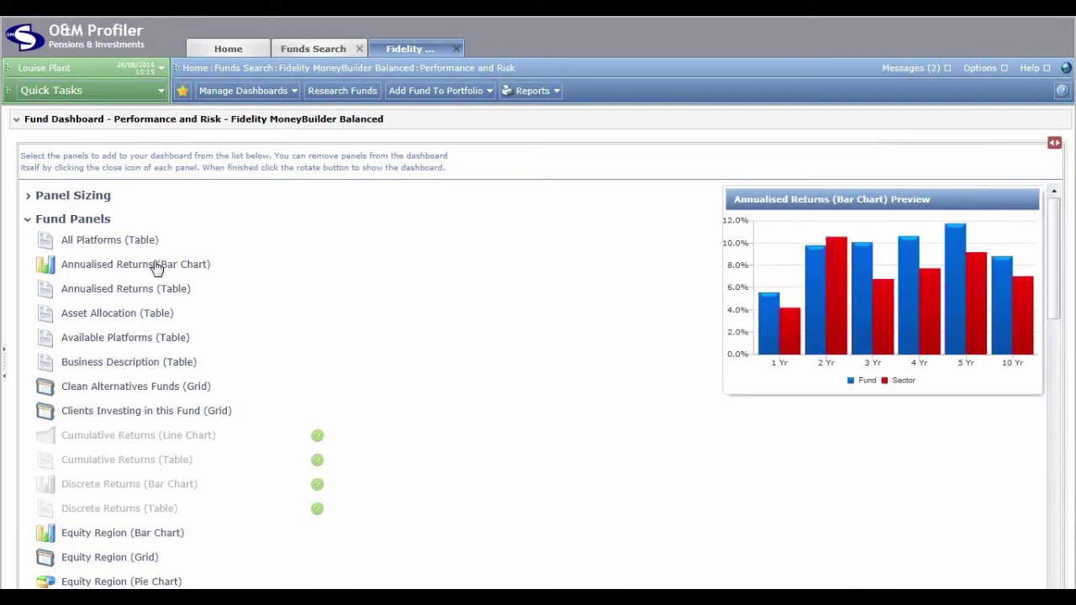
left_click(155, 267)
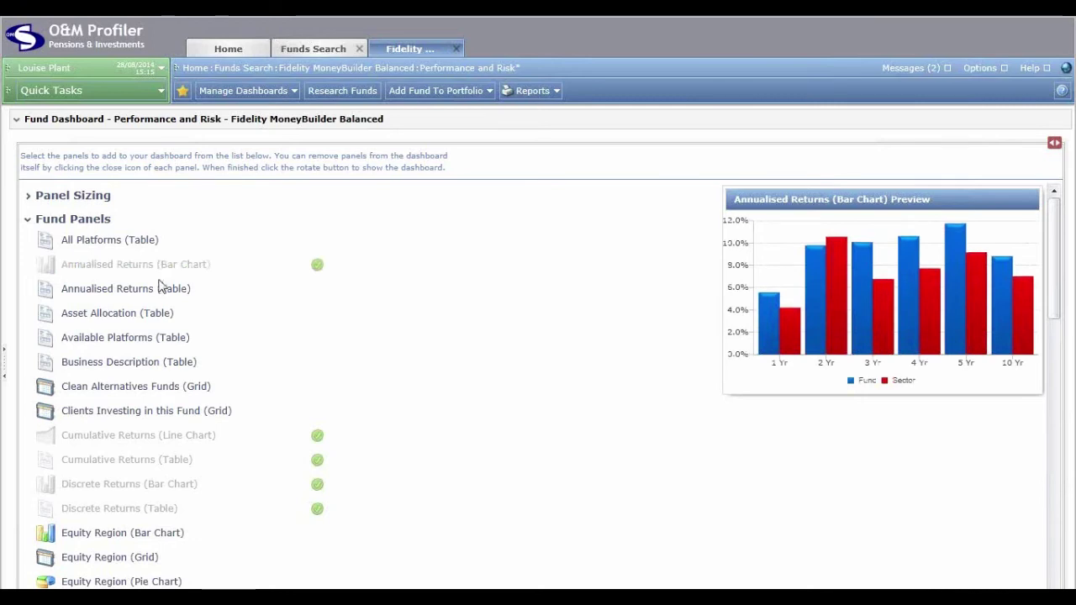
- Remove the Cumulative Returns (Table) panel from the dashboard contents
mouse_move(147, 463)
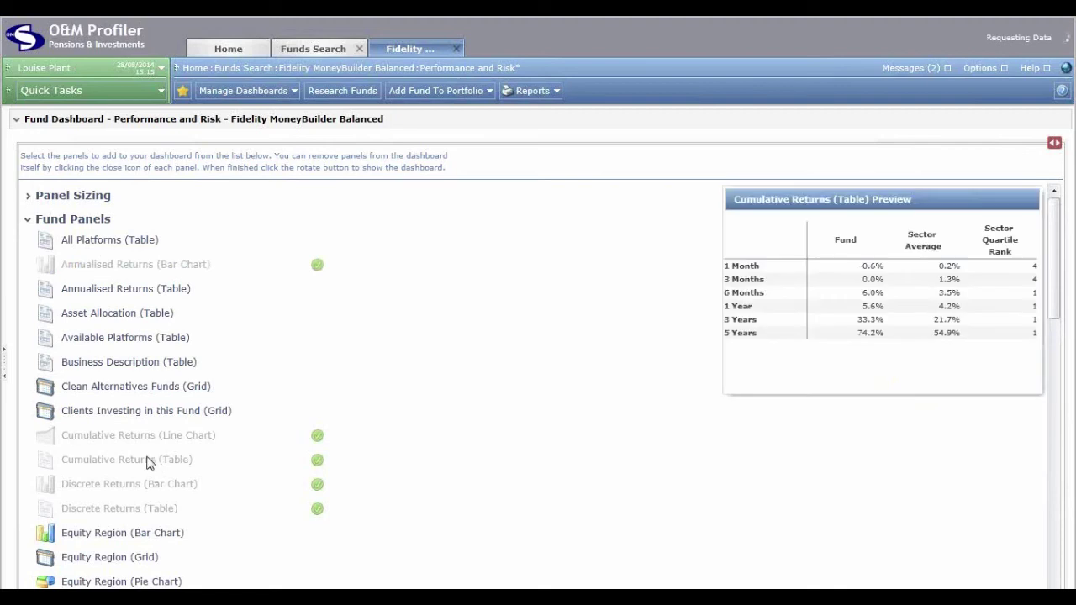
left_click(148, 461)
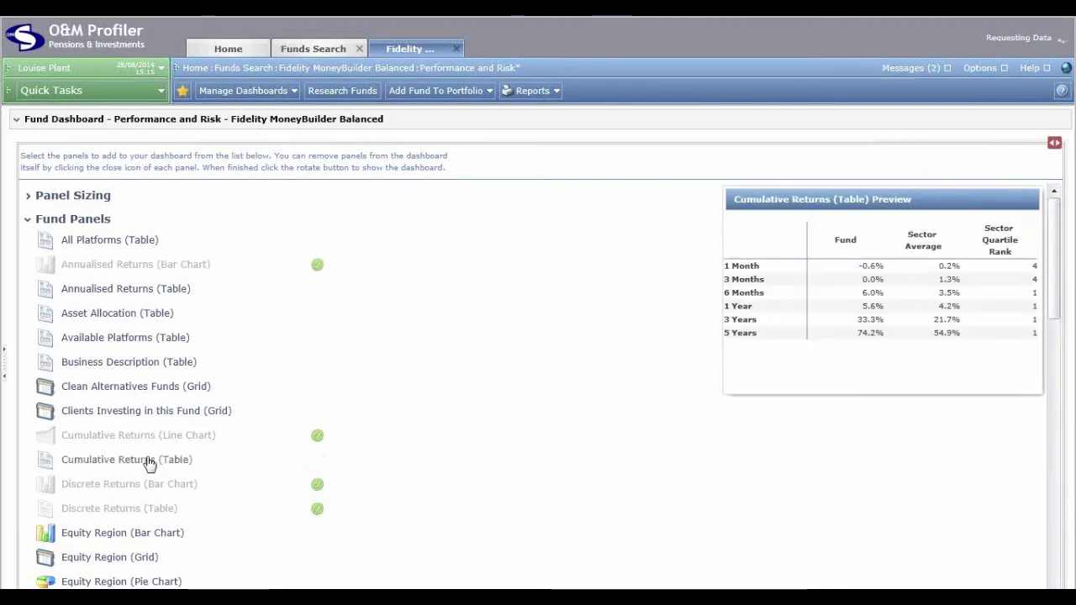
scroll(148, 462, "down", 3)
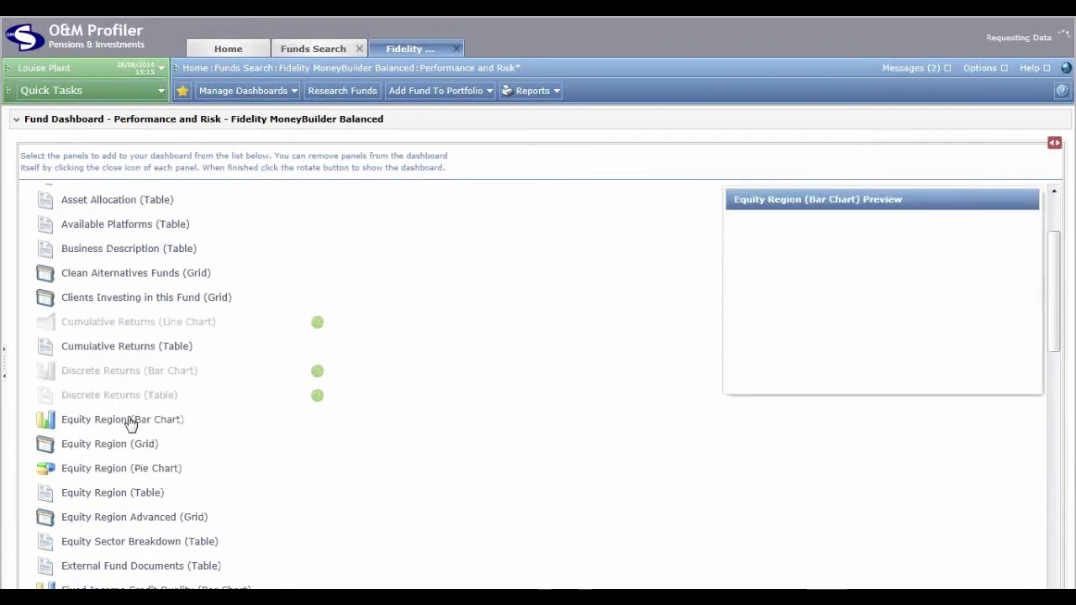
- Add the Equity Region (Bar Chart) and Fixed Income Credit Quality (Pie Chart) panels to the dashboard
left_click(130, 424)
scroll(132, 429, "down", 2)
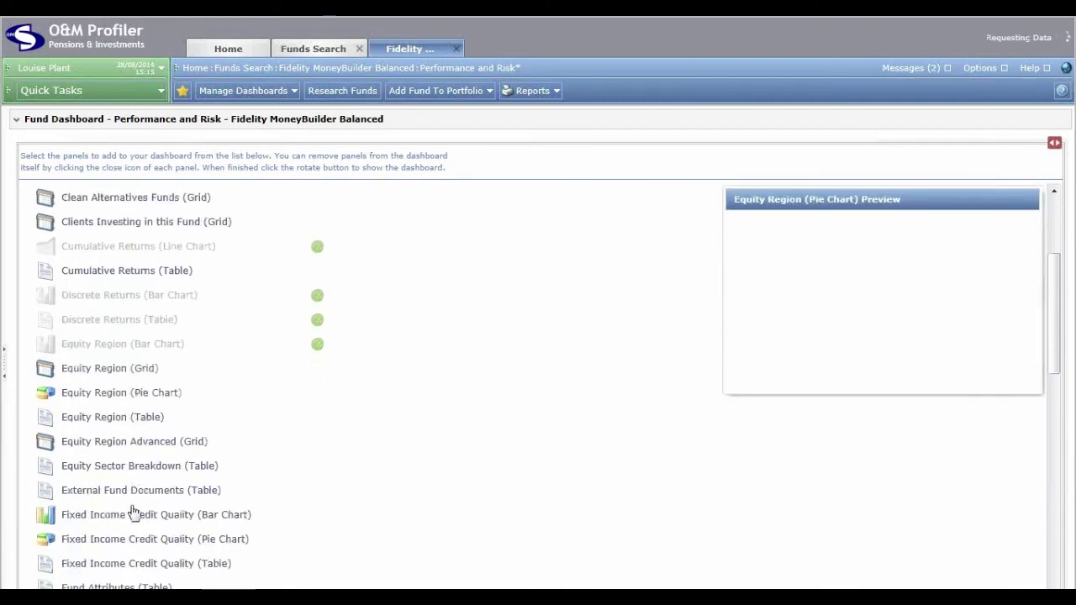
left_click(141, 543)
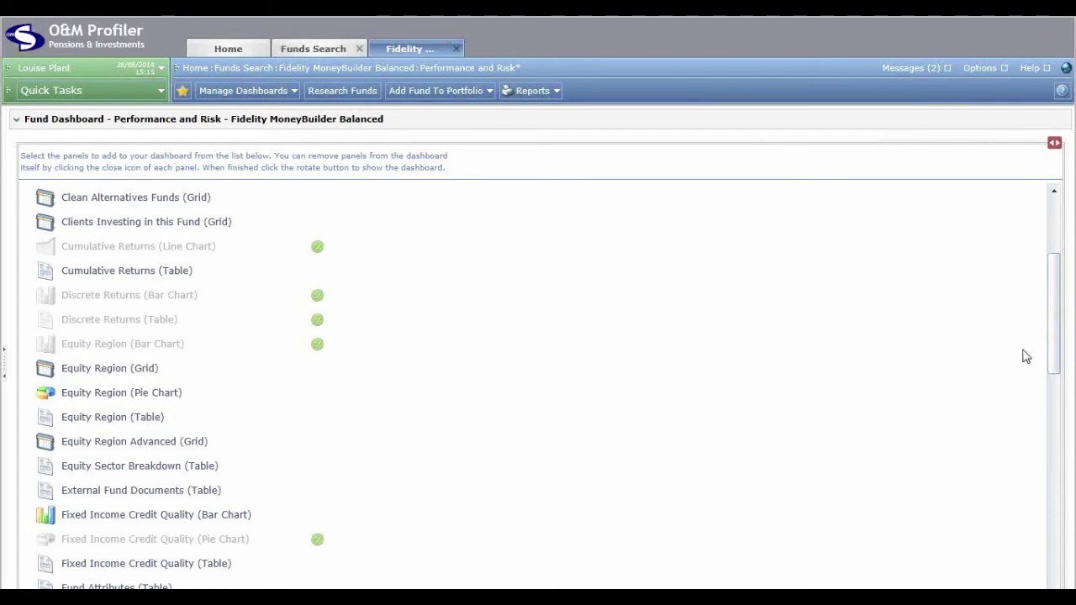
- Set the panel sizing to Medium Panels and return to the dashboard to review all its panels
left_click_drag(1050, 328, 1050, 202)
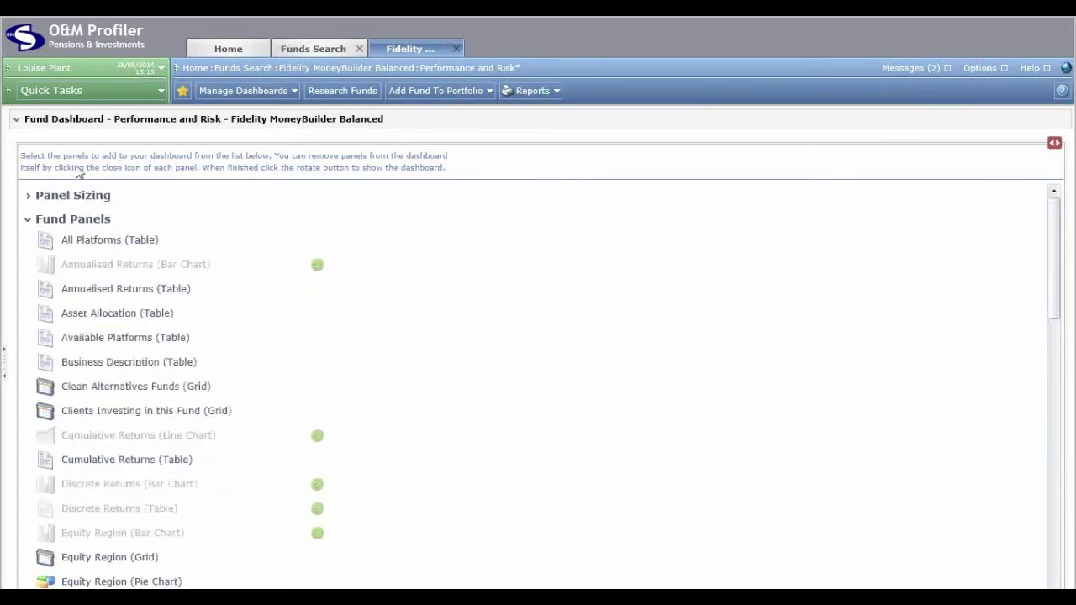
left_click(46, 206)
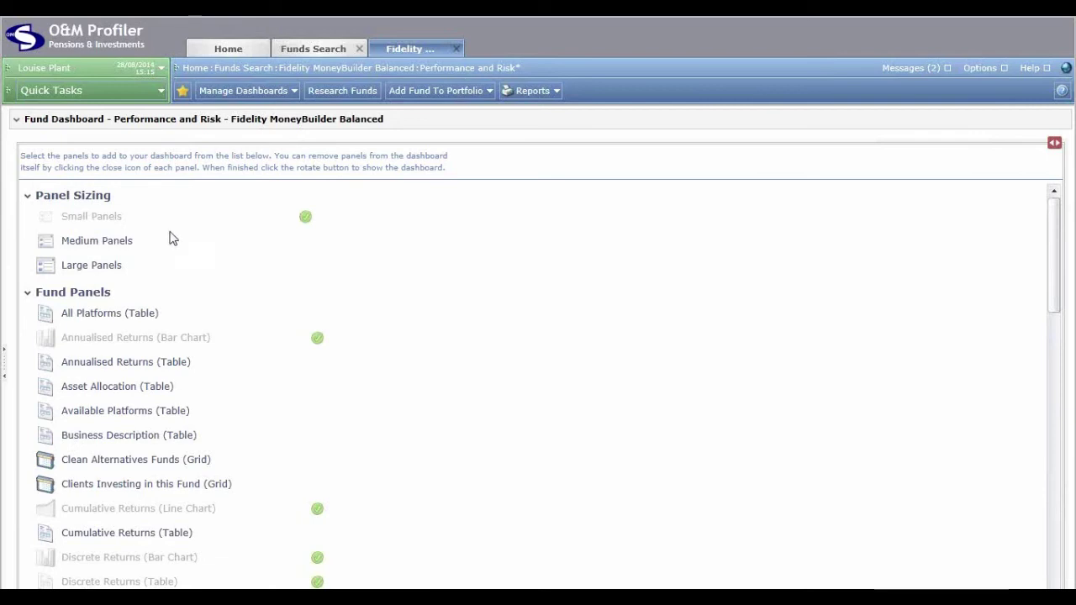
left_click(97, 243)
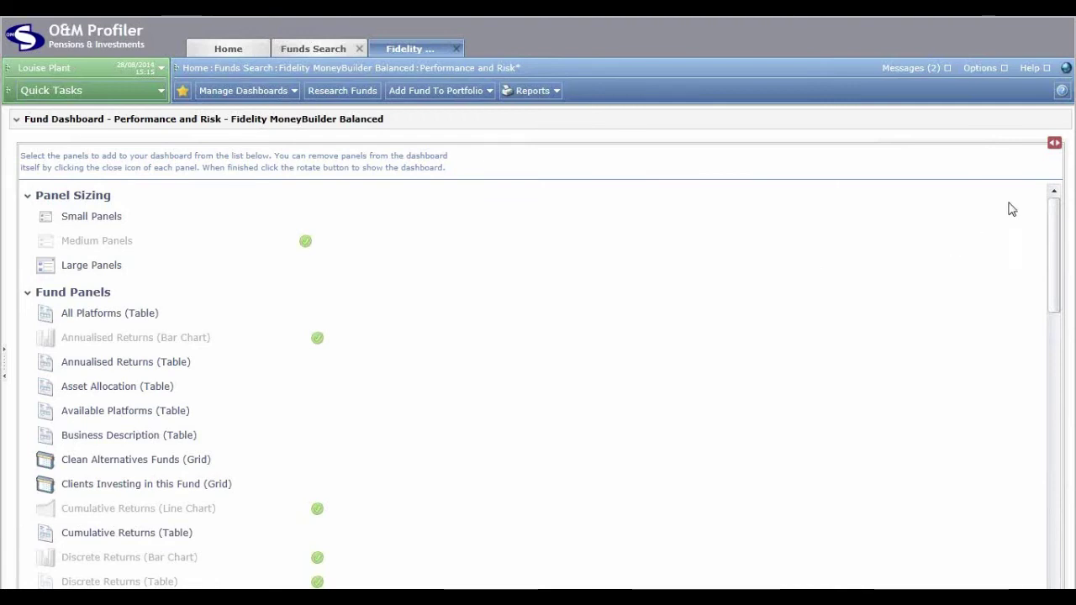
left_click(1054, 144)
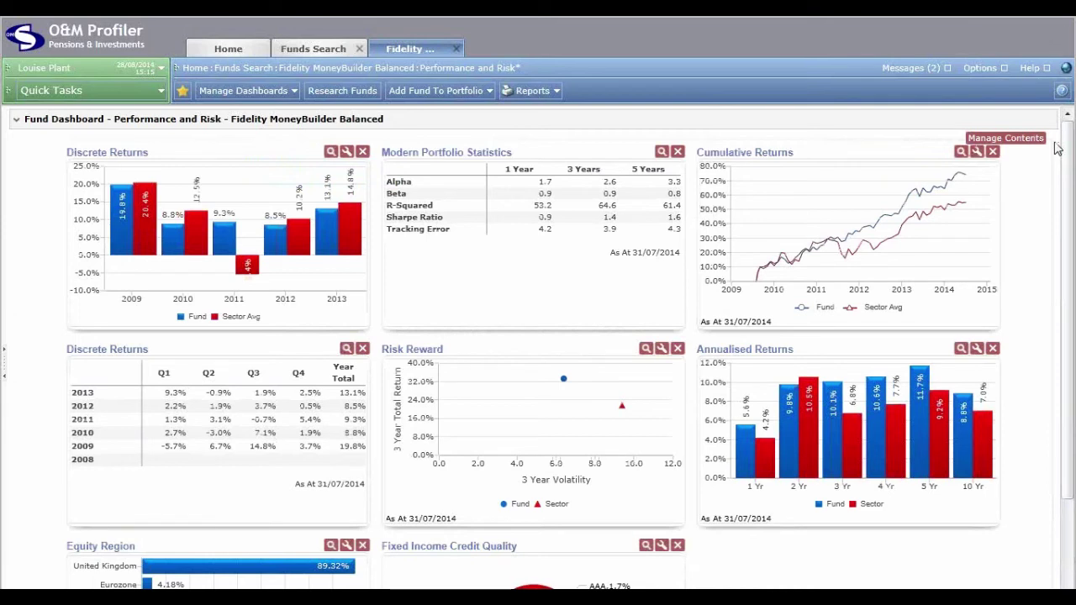
left_click_drag(1069, 156, 1061, 241)
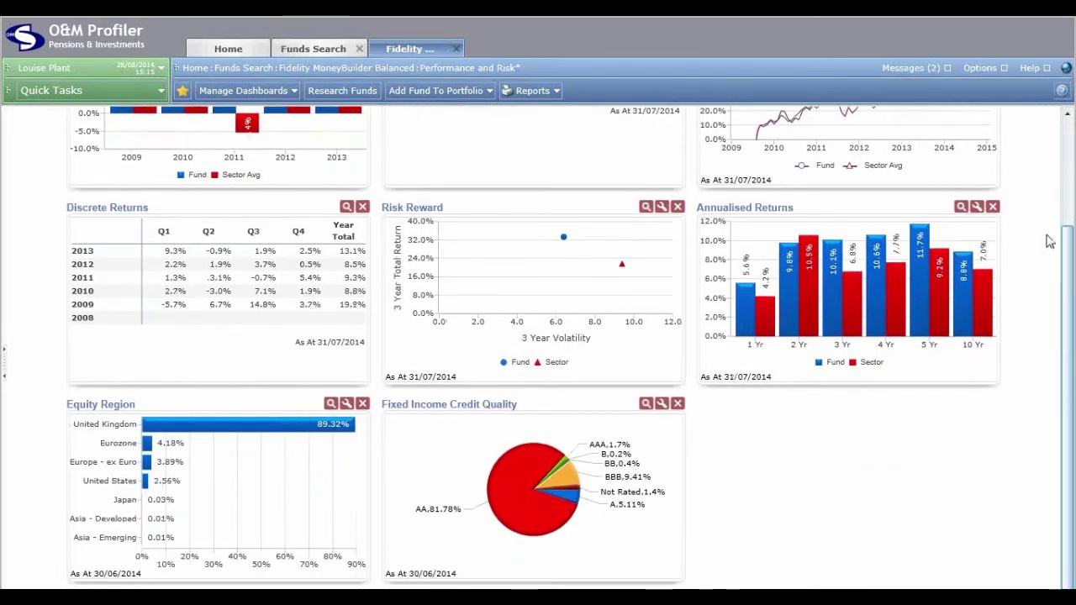
scroll(1049, 242, "up", 3)
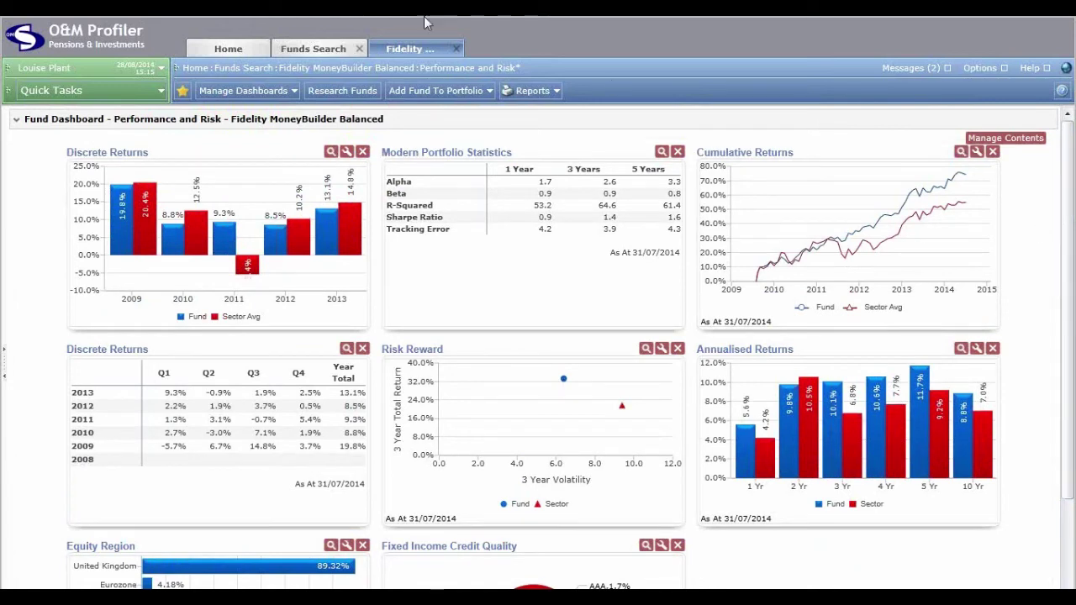
- Save the current dashboard under the name IFA LTD
left_click(237, 93)
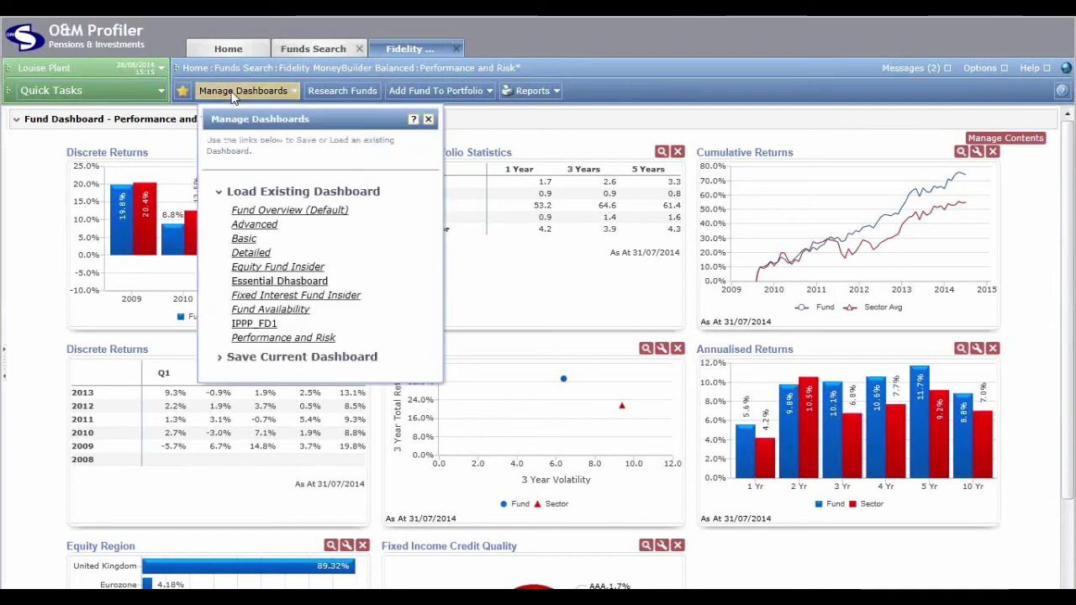
left_click(319, 359)
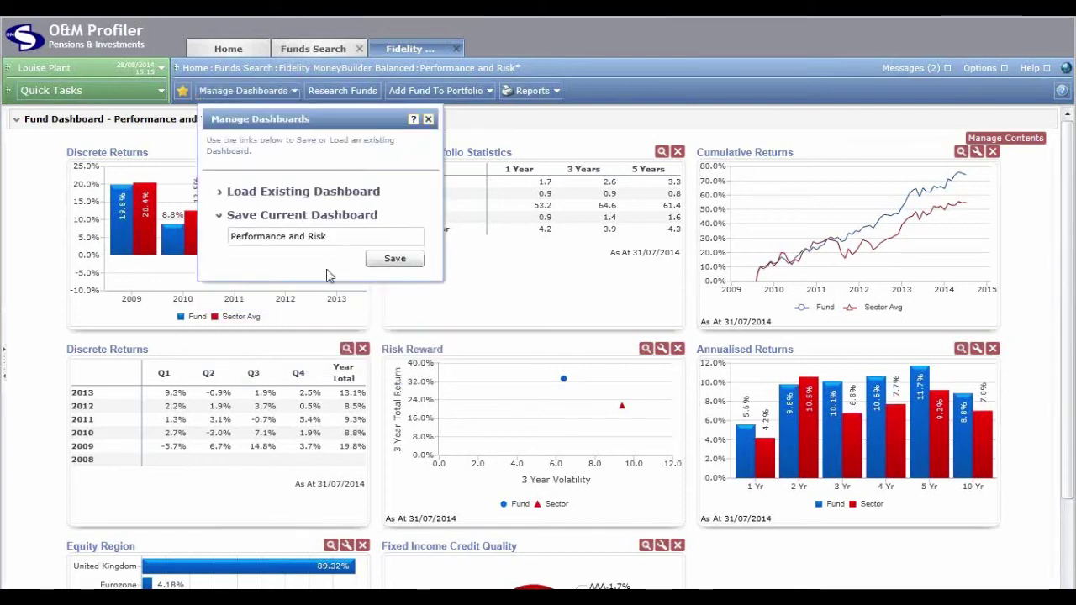
left_click_drag(357, 234, 138, 217)
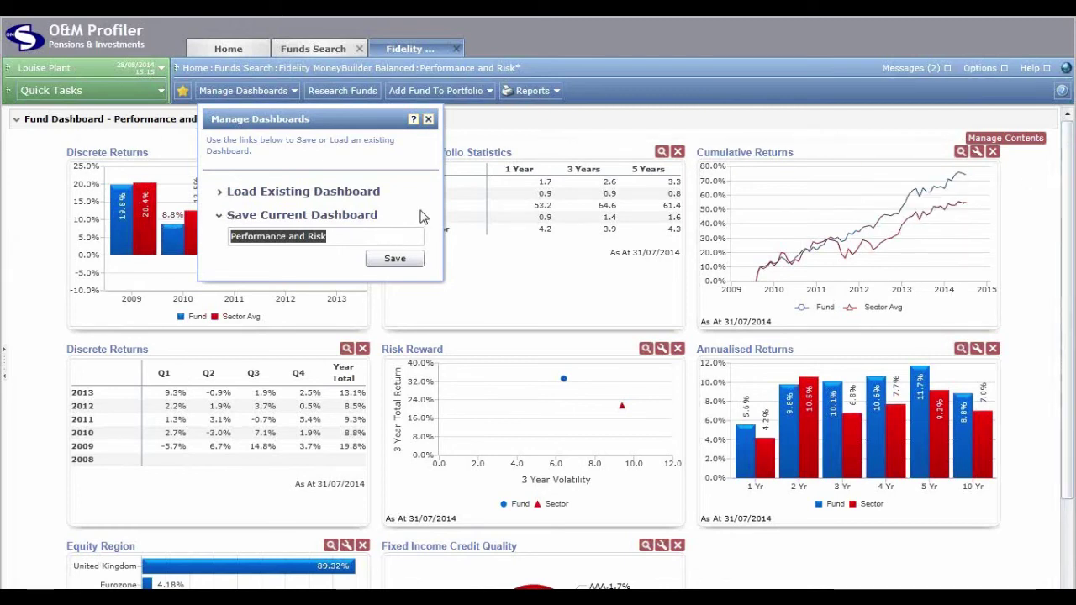
type("I")
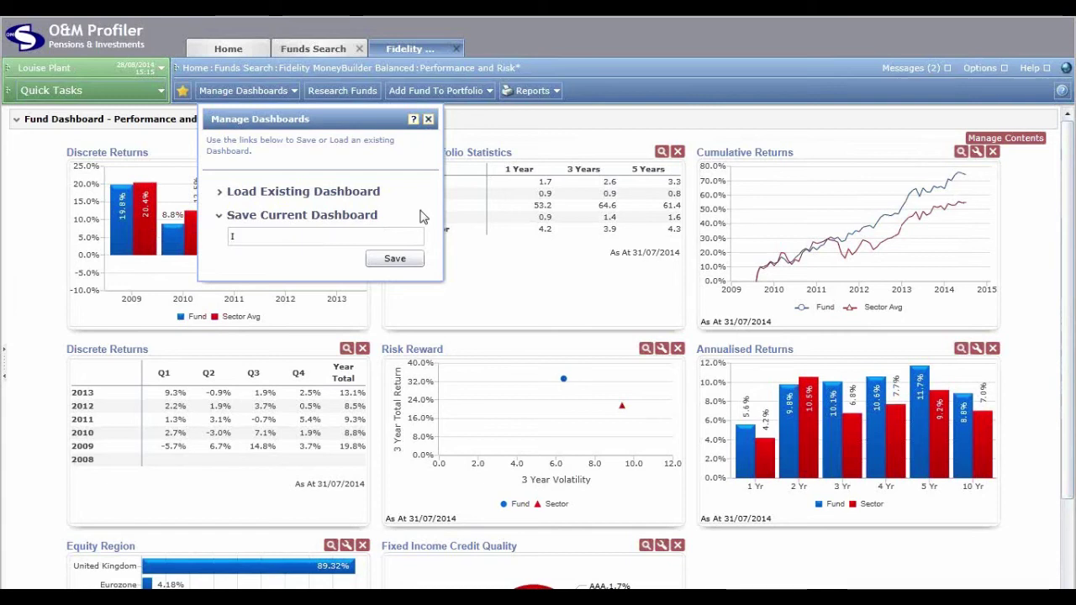
type("FA LT")
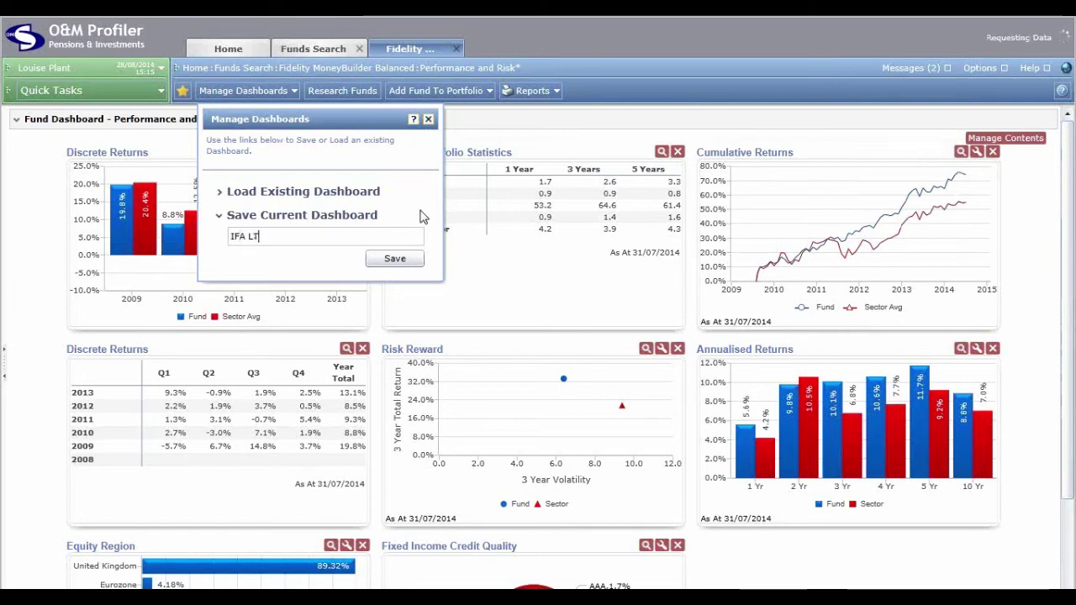
type("D")
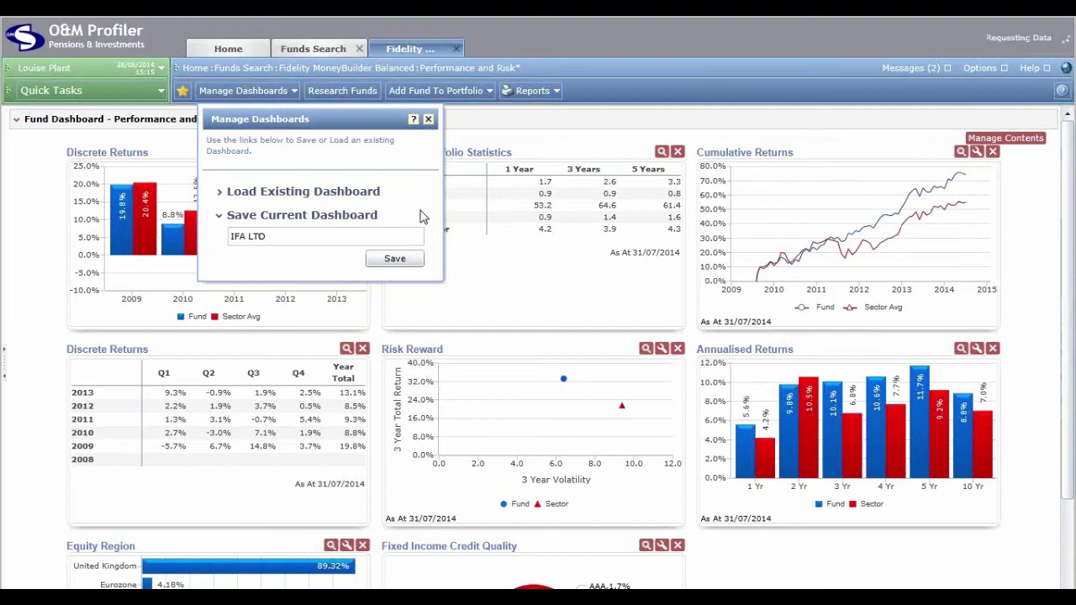
left_click(394, 259)
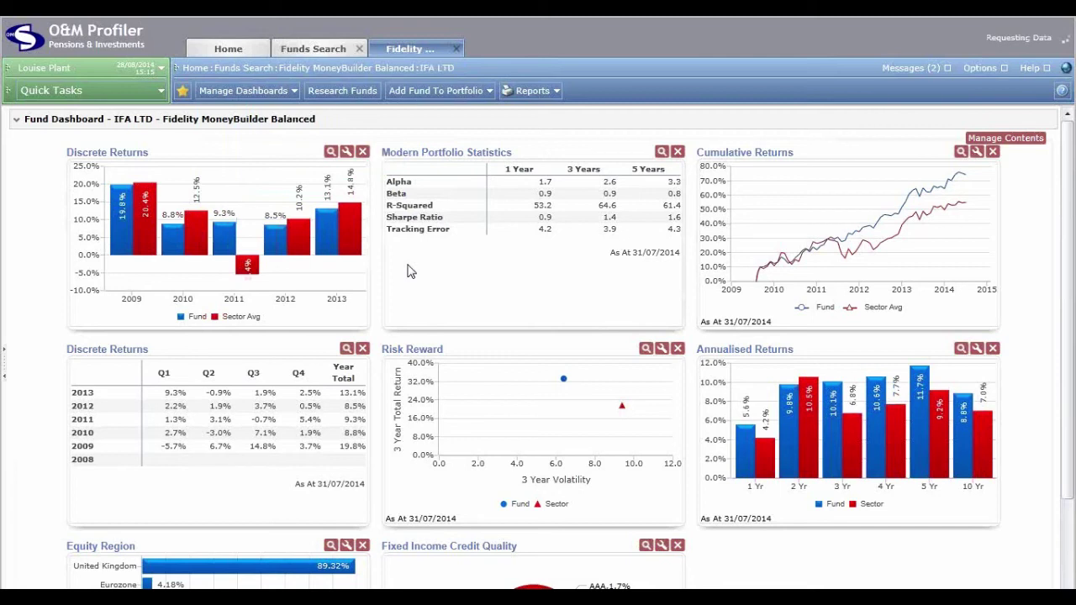
- Check the list of existing dashboards for the saved IFA LTD dashboard, then close it
left_click(293, 95)
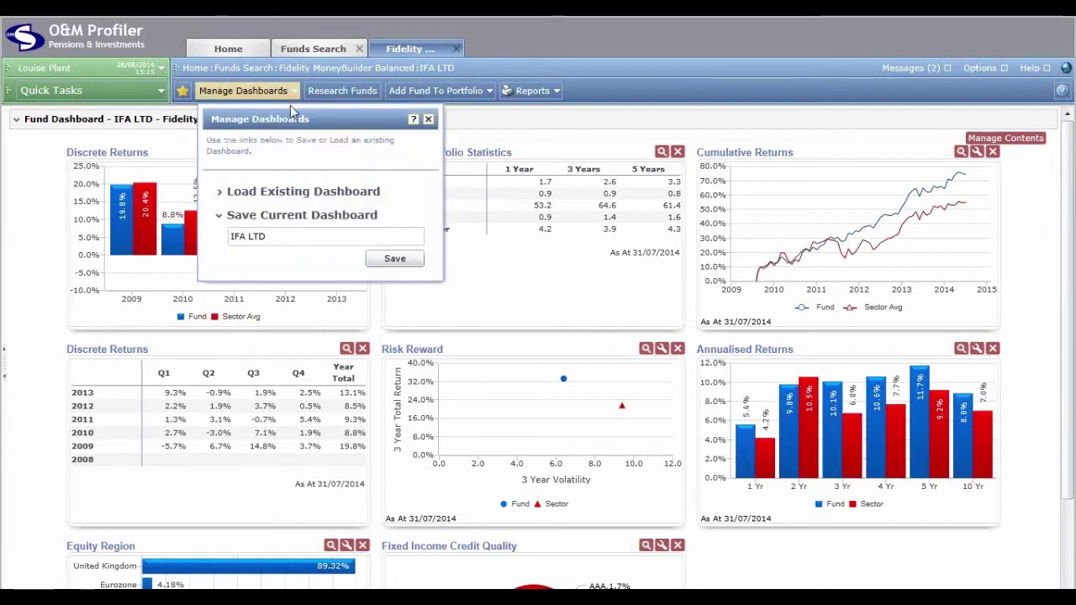
left_click(304, 194)
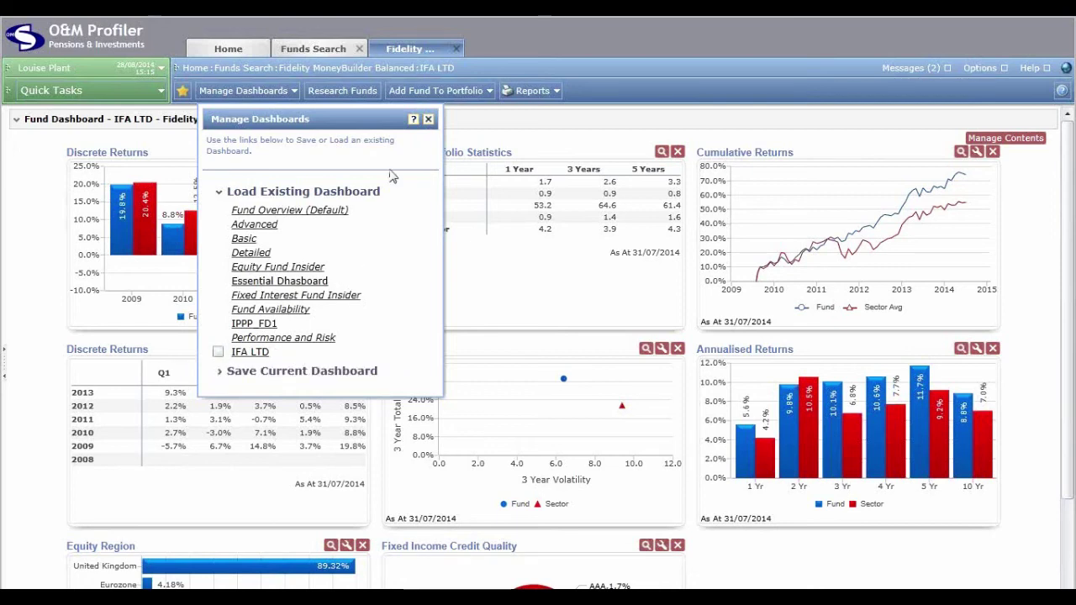
left_click(427, 119)
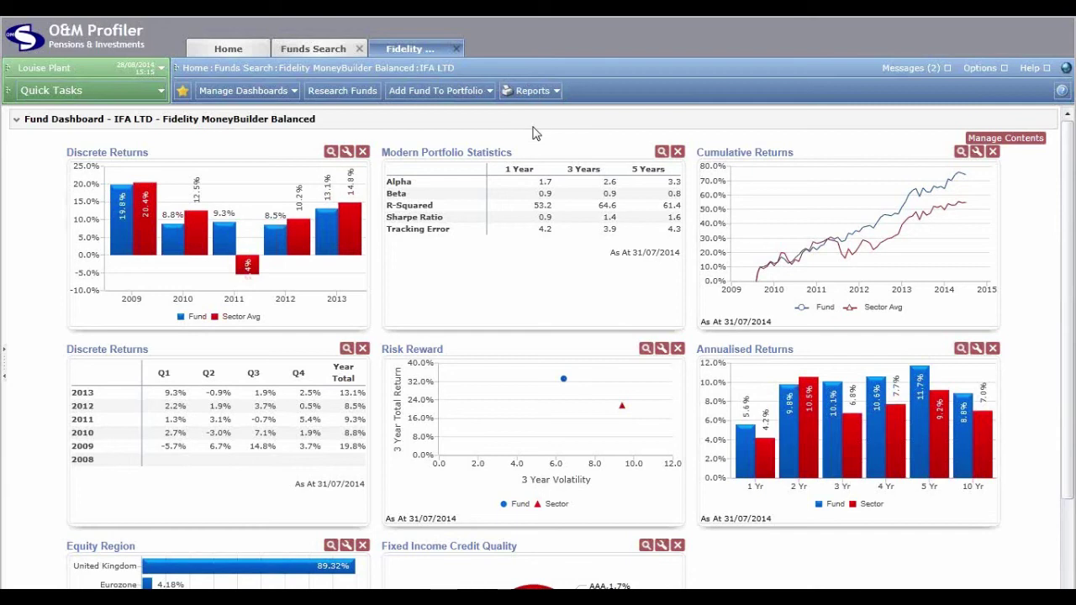
- Produce the Current View report of the IFA LTD dashboard, view it and close the report
left_click(535, 98)
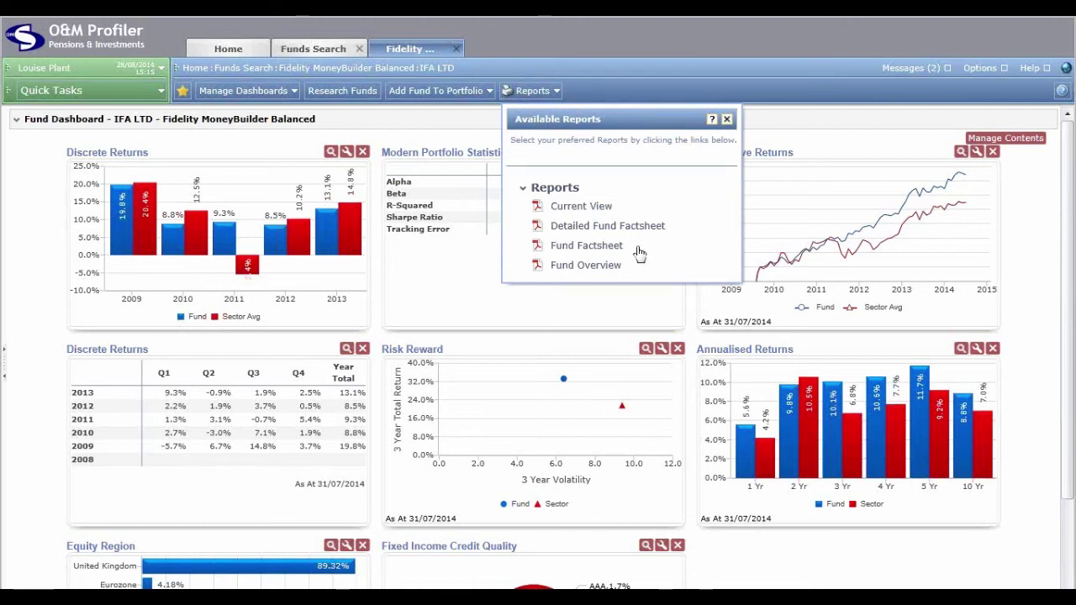
left_click(590, 209)
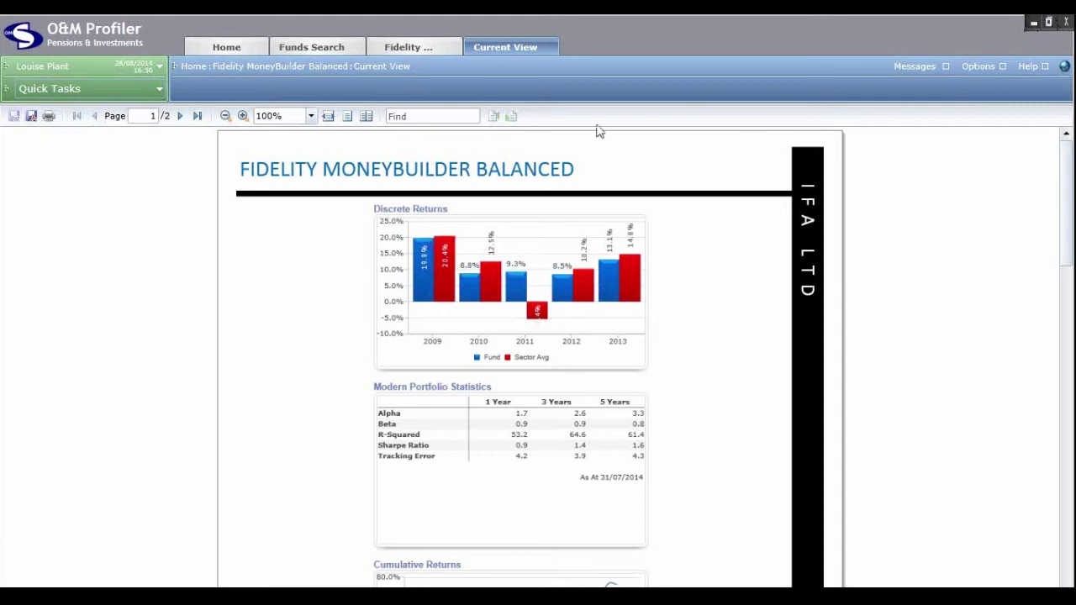
left_click(553, 49)
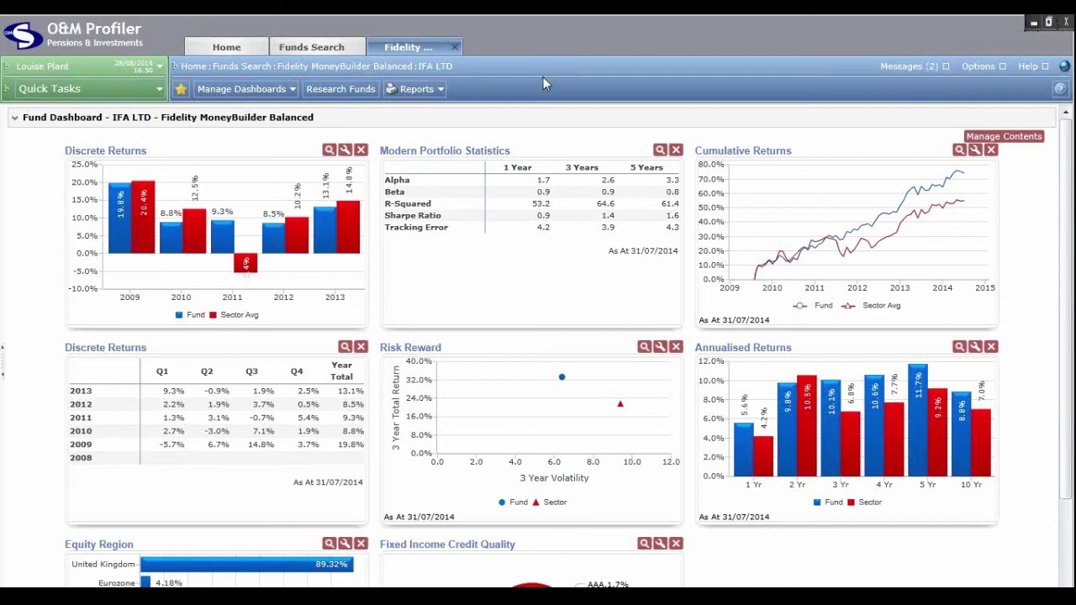
- Close the fund dashboard and open a comparison of Fidelity MoneyBuilder Balanced, AXA Framlington Managed Balanced R Inc and Newton Global Balanced Ex 1 Net
left_click(454, 48)
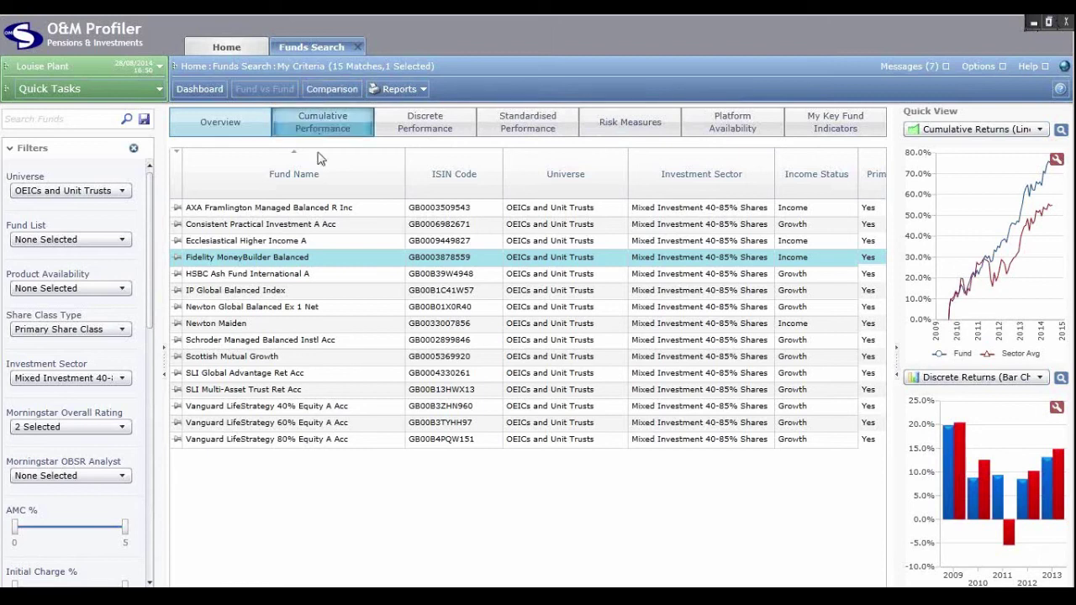
right_click(332, 268)
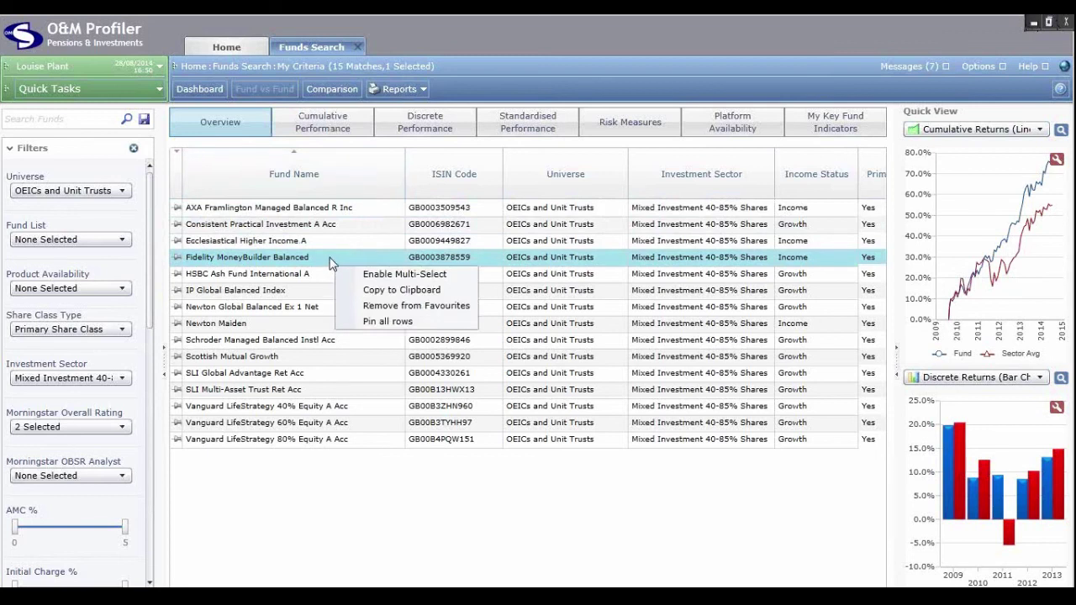
left_click(330, 261)
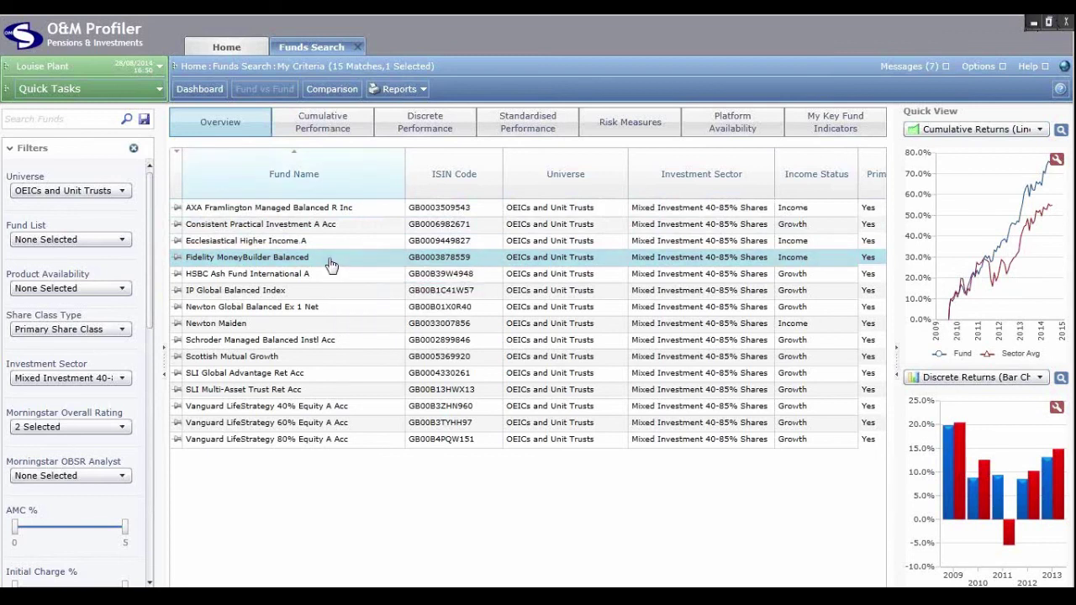
left_click(344, 210)
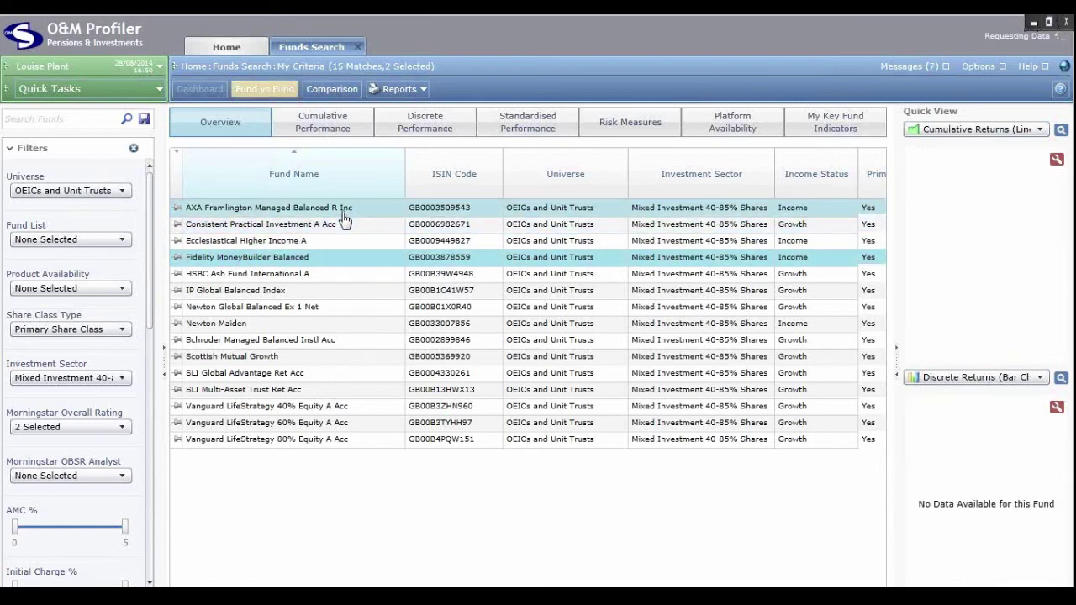
left_click(361, 309)
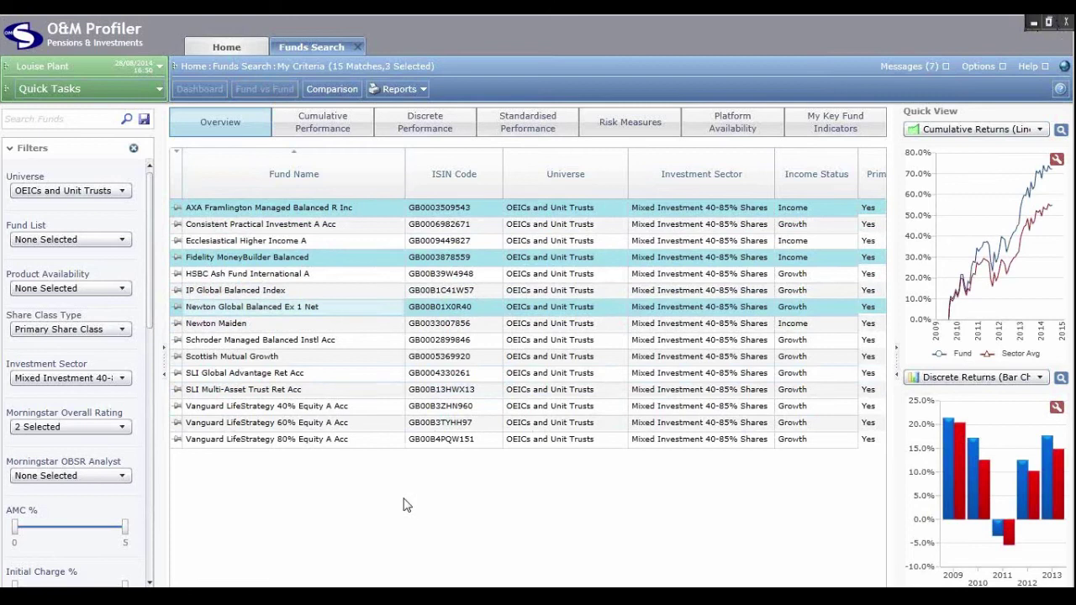
left_click(340, 90)
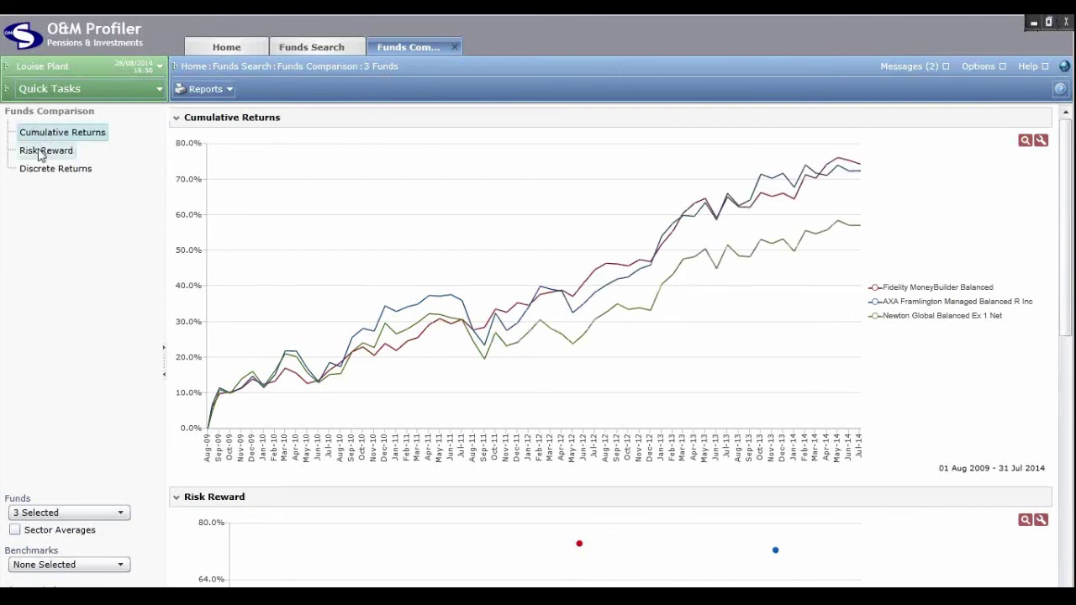
- Review the Risk Reward and Discrete Returns charts of the comparison and go back to Cumulative Returns
left_click(40, 153)
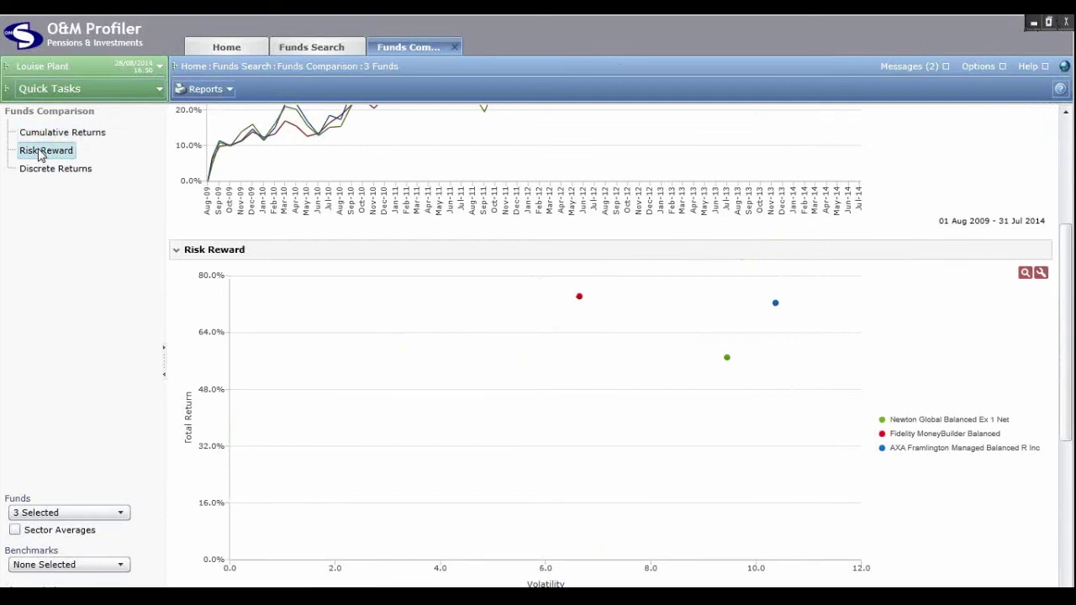
left_click(46, 173)
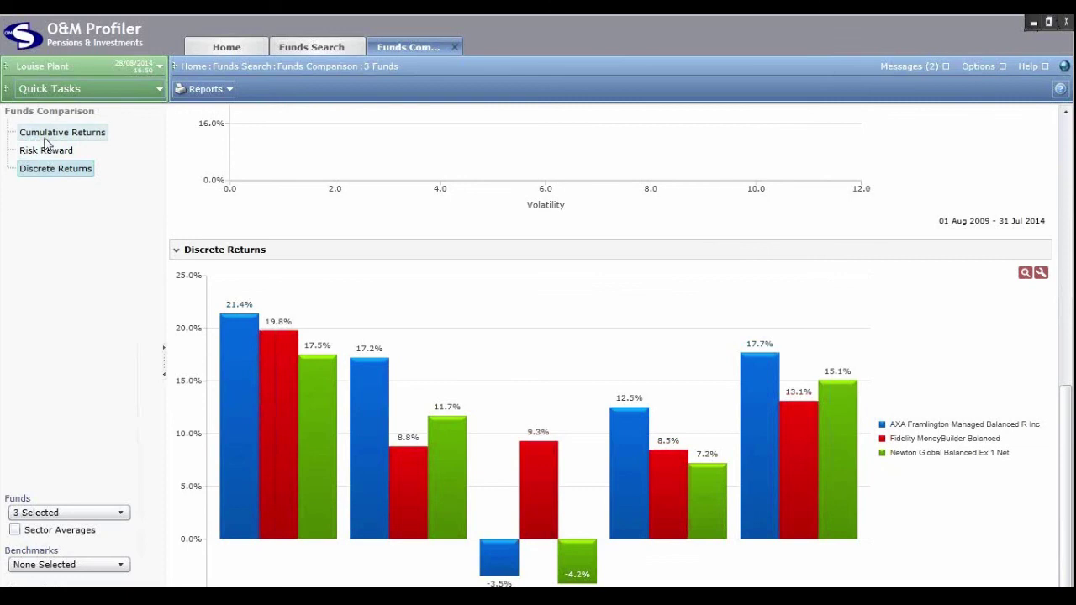
left_click(45, 139)
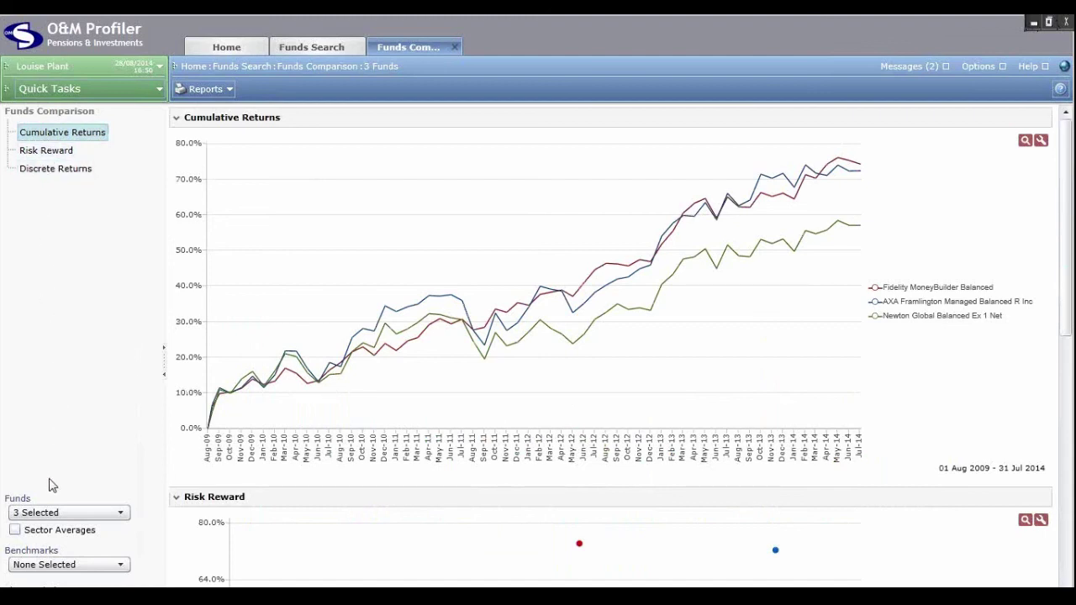
- Add the sector averages and the FTSE 100 TR GBP benchmark to the funds comparison
left_click(15, 532)
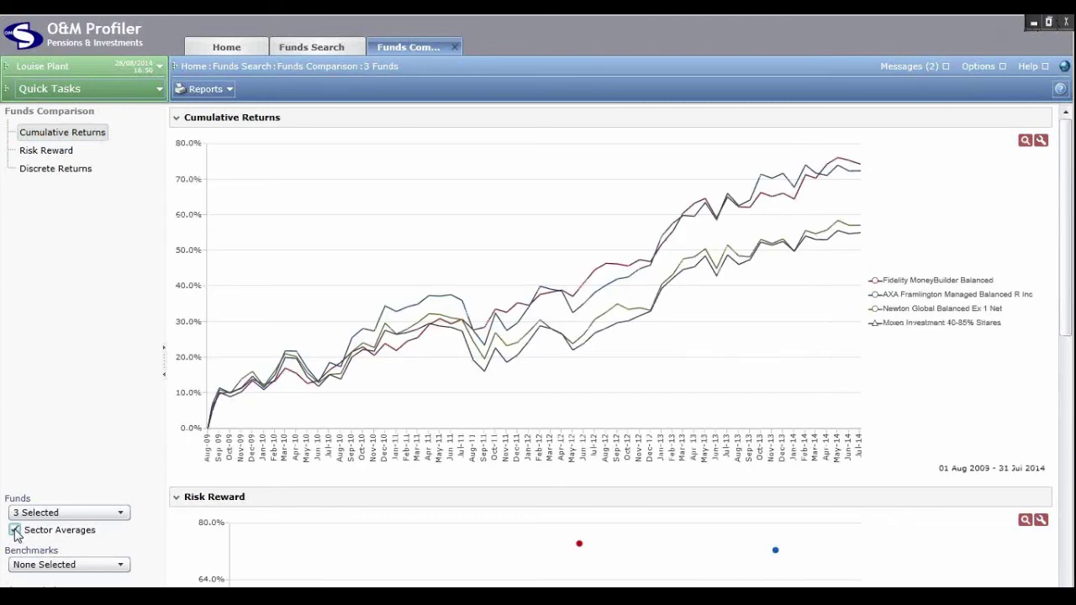
left_click(122, 568)
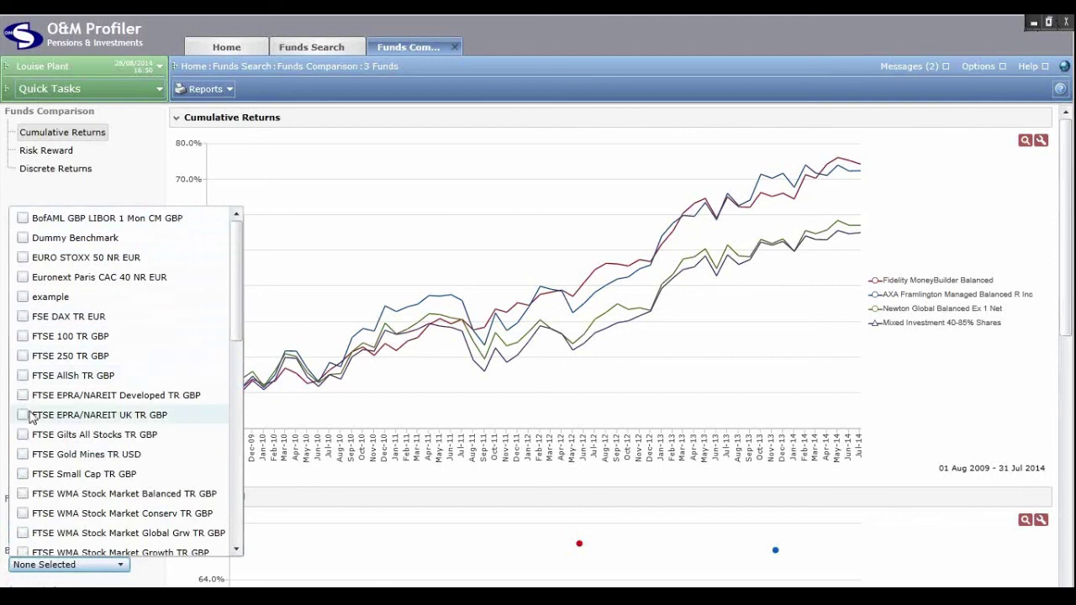
left_click(23, 336)
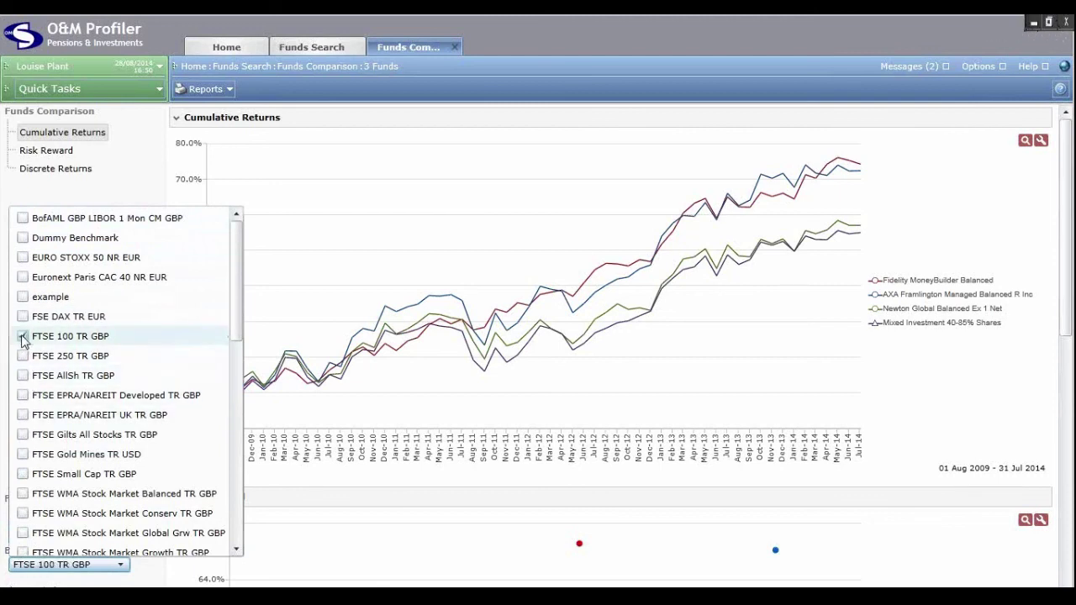
left_click(74, 581)
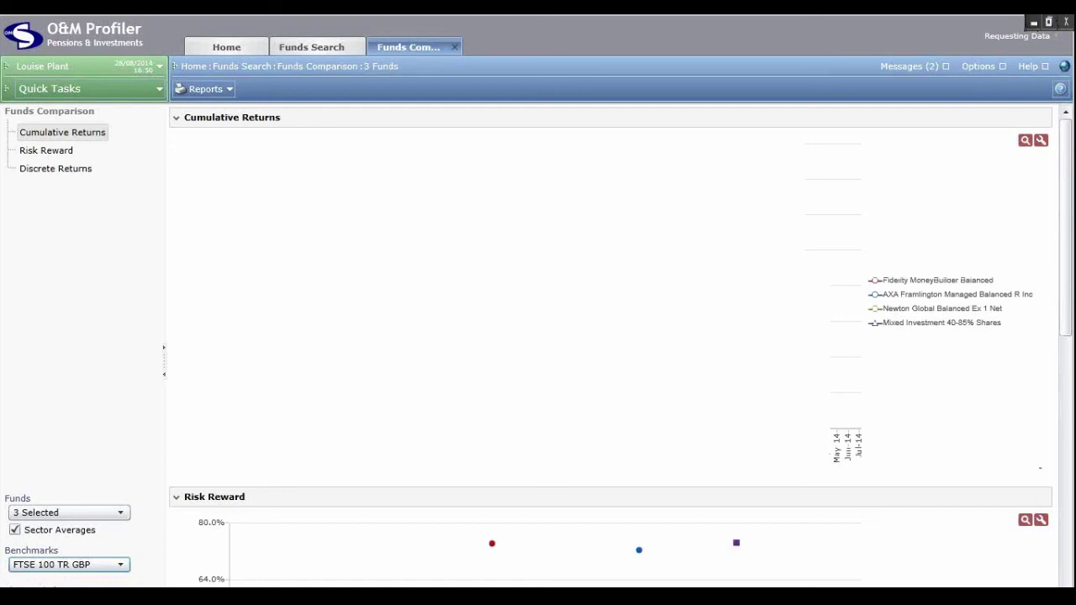
- Look through the time period options and the available reports of the funds comparison
left_click(84, 587)
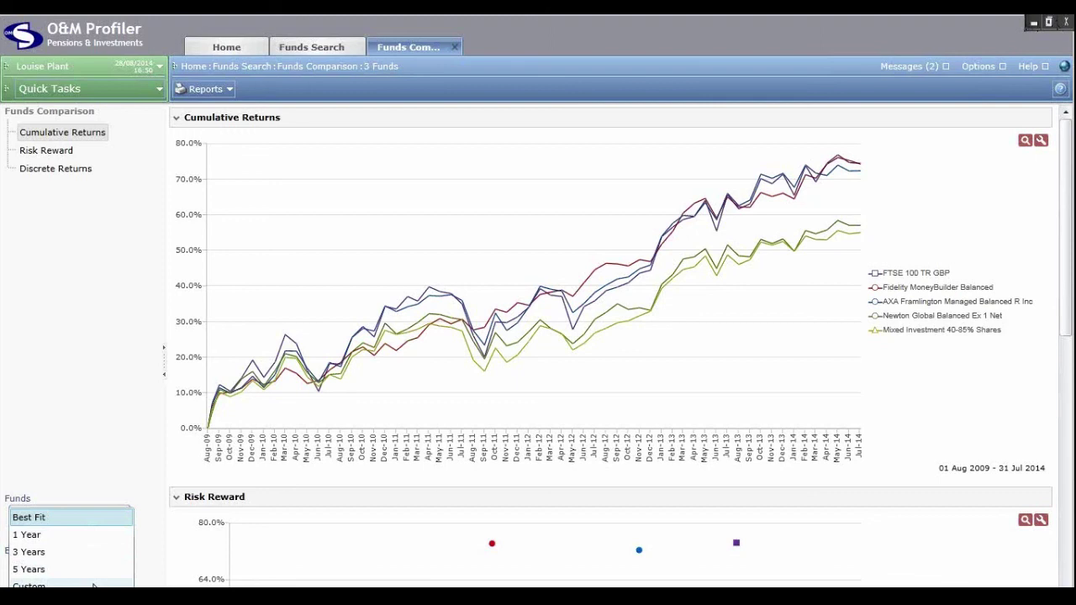
left_click(76, 442)
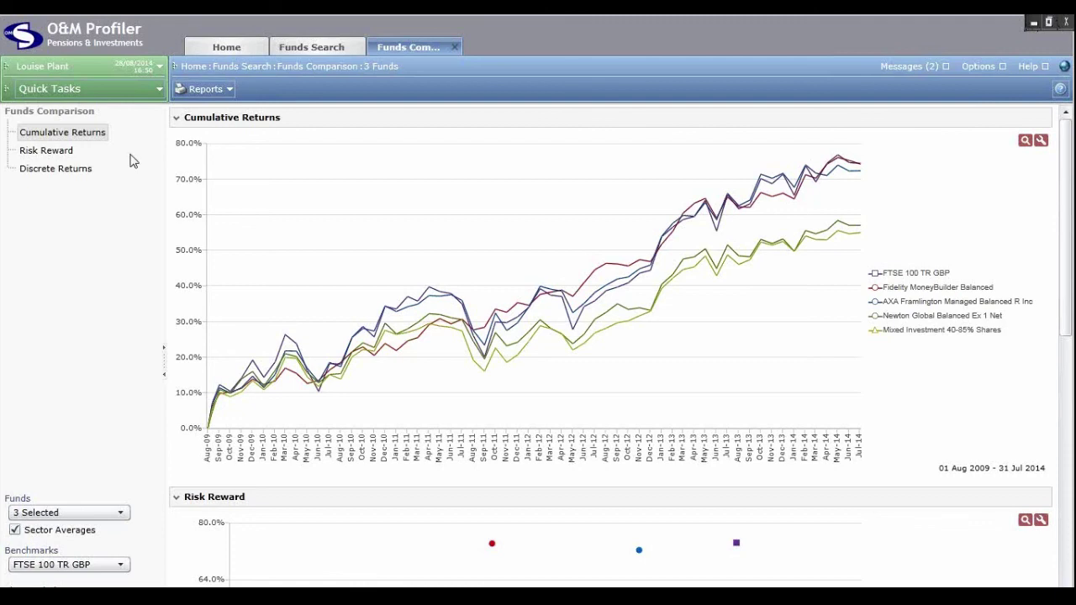
left_click(209, 89)
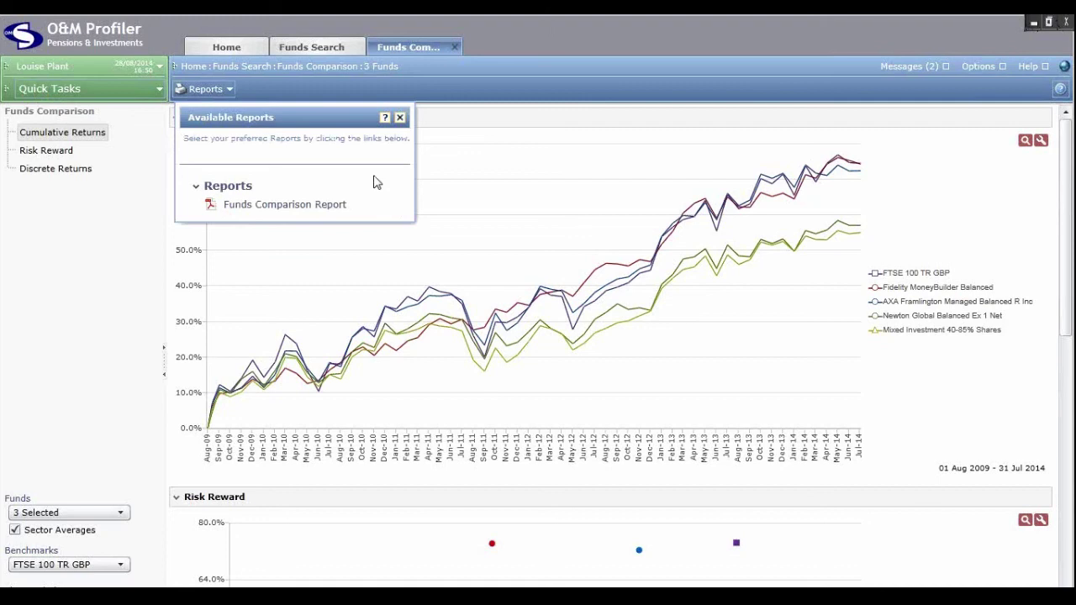
left_click(399, 118)
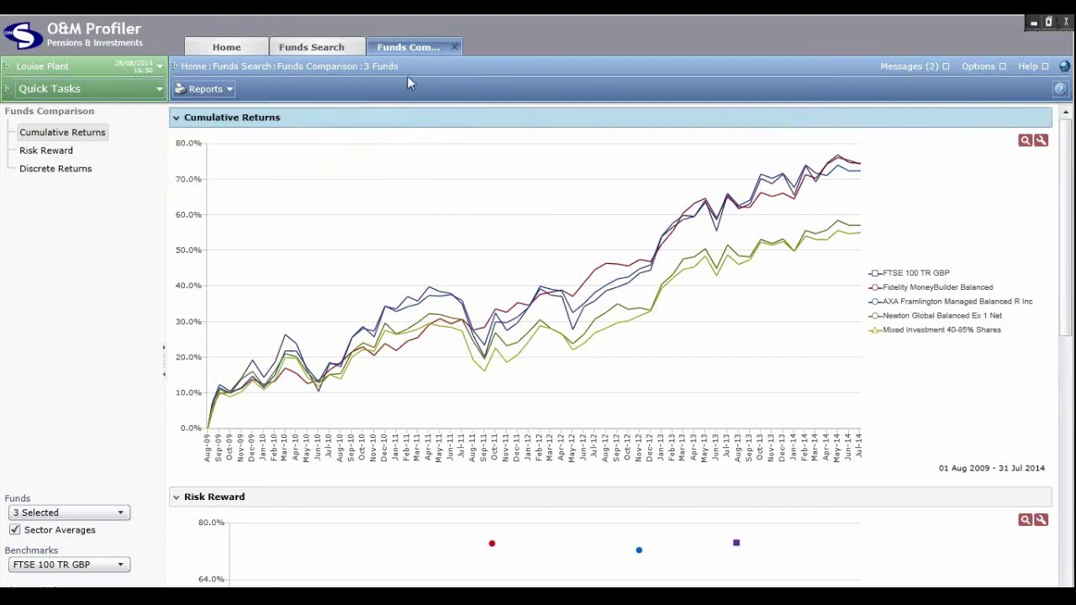
- Close the funds comparison and open a Fund vs Fund view of AXA Framlington Managed Balanced R Inc and Fidelity MoneyBuilder Balanced
left_click(456, 50)
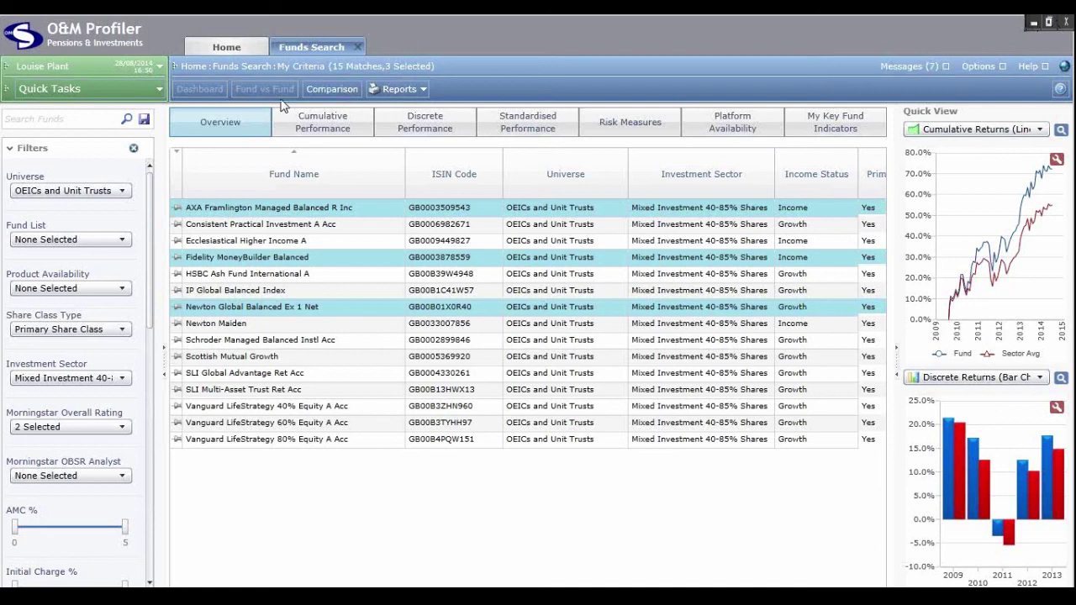
left_click(301, 215)
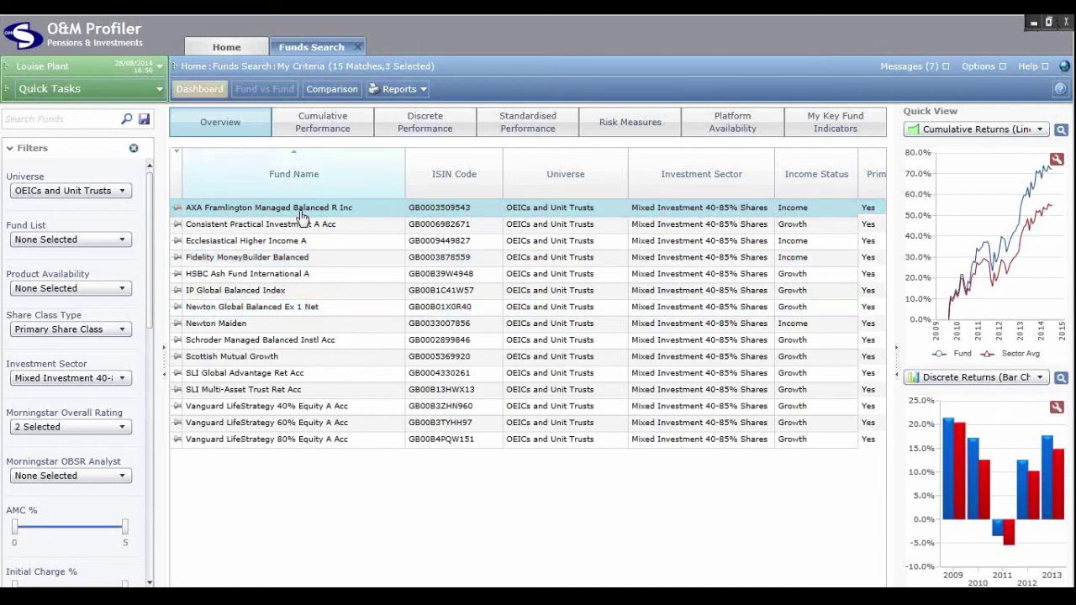
left_click(305, 260, "ctrl")
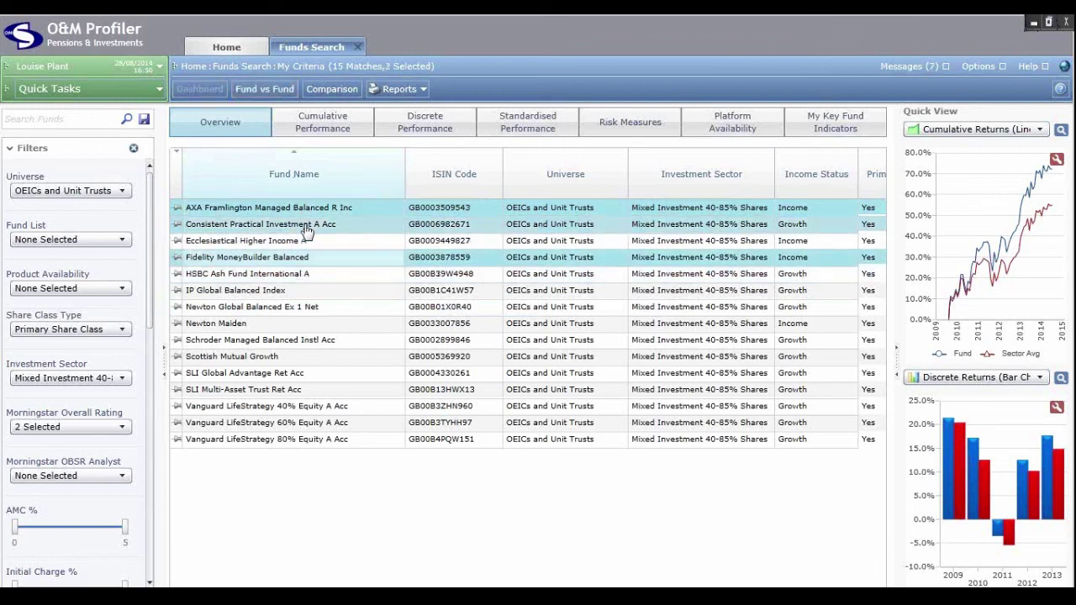
left_click(262, 93)
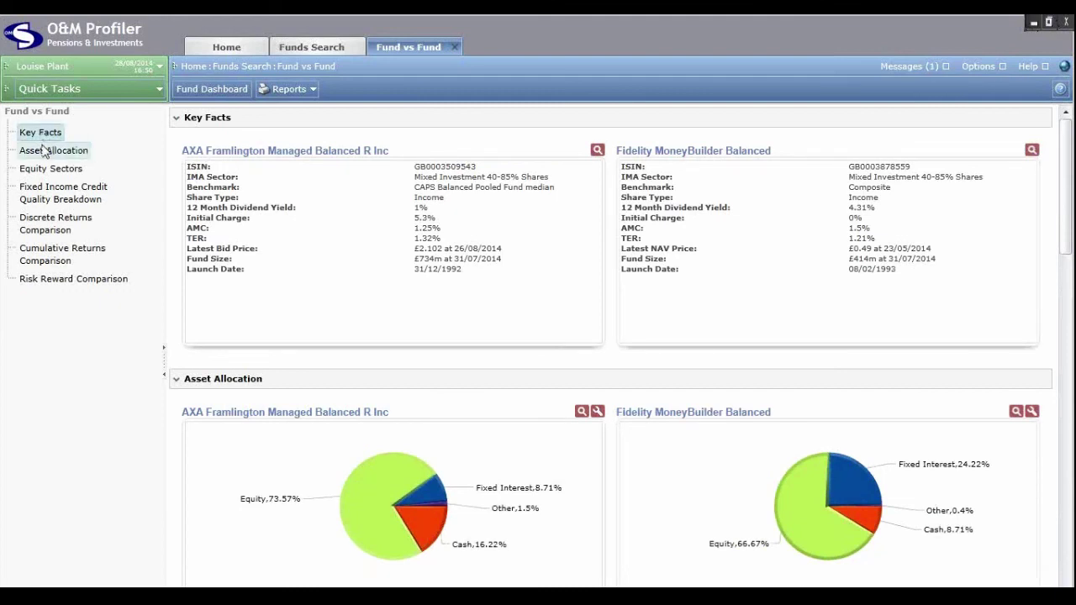
- Review the Fund vs Fund sections from Asset Allocation through the credit quality and returns comparisons to Risk Reward Comparison
left_click(48, 153)
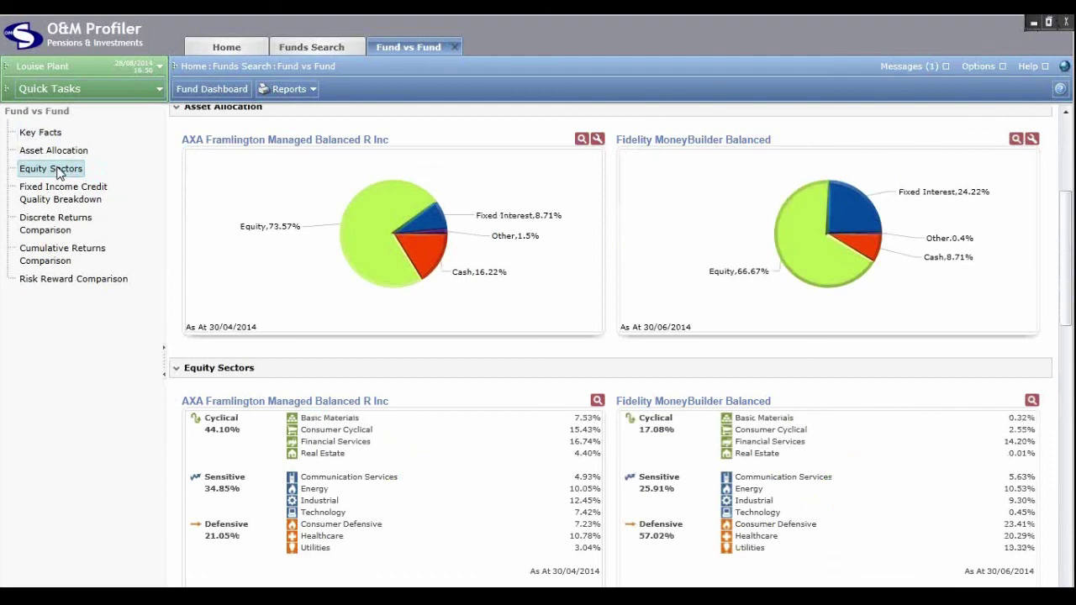
left_click(65, 203)
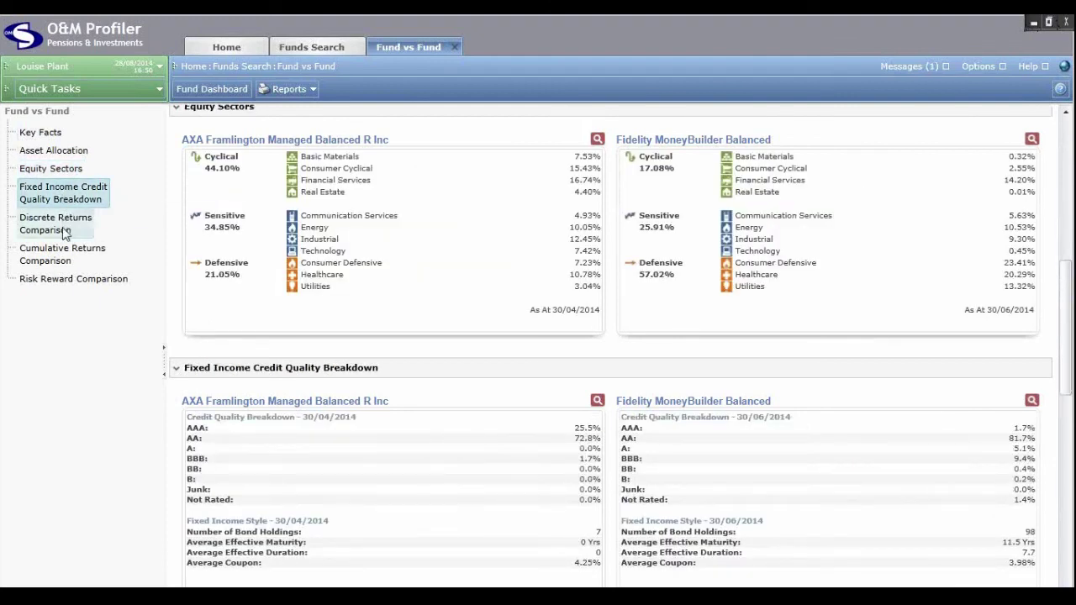
left_click(65, 233)
left_click(67, 258)
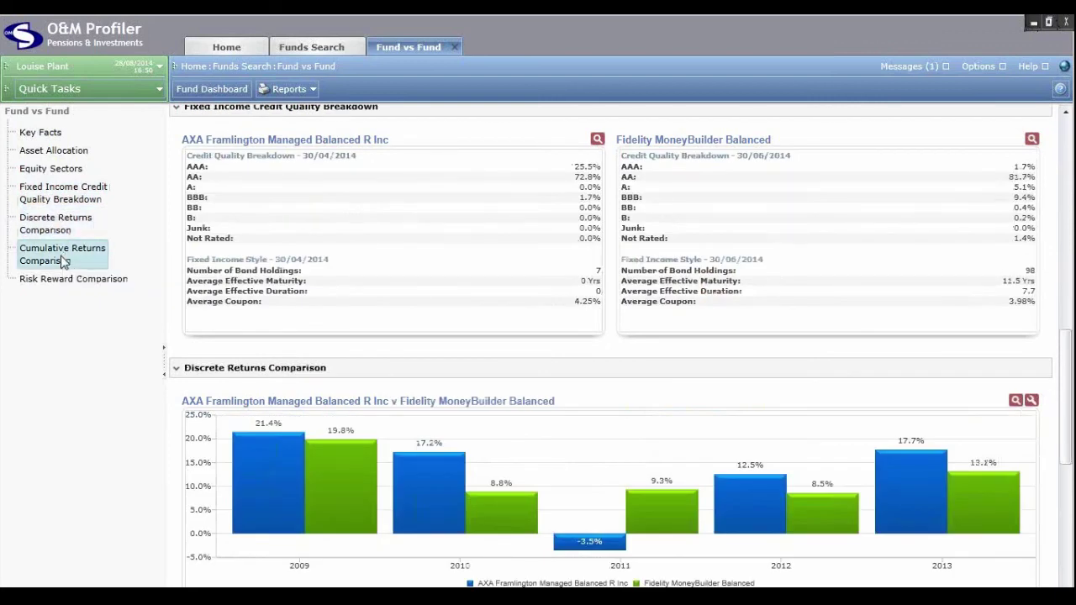
left_click(80, 282)
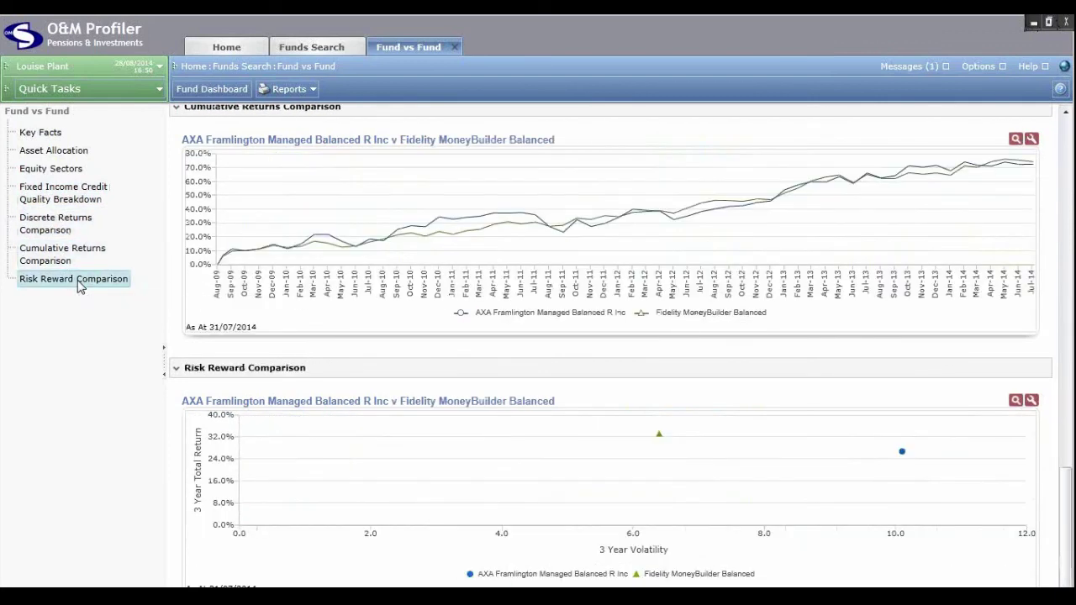
- Check which reports are available for the Fund vs Fund view, then close the view
left_click(283, 89)
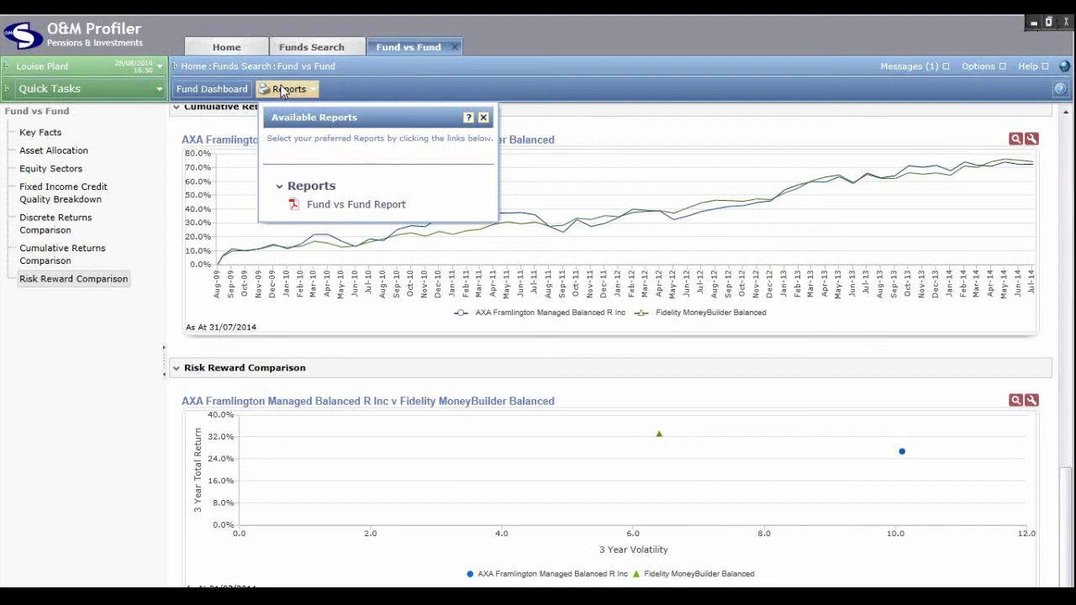
left_click(484, 118)
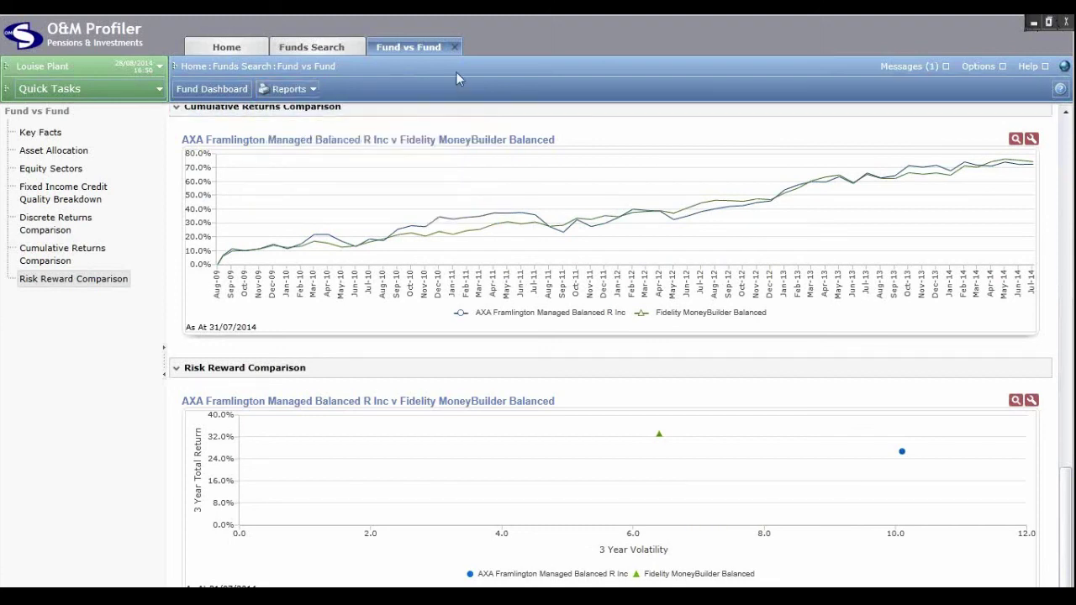
left_click(455, 48)
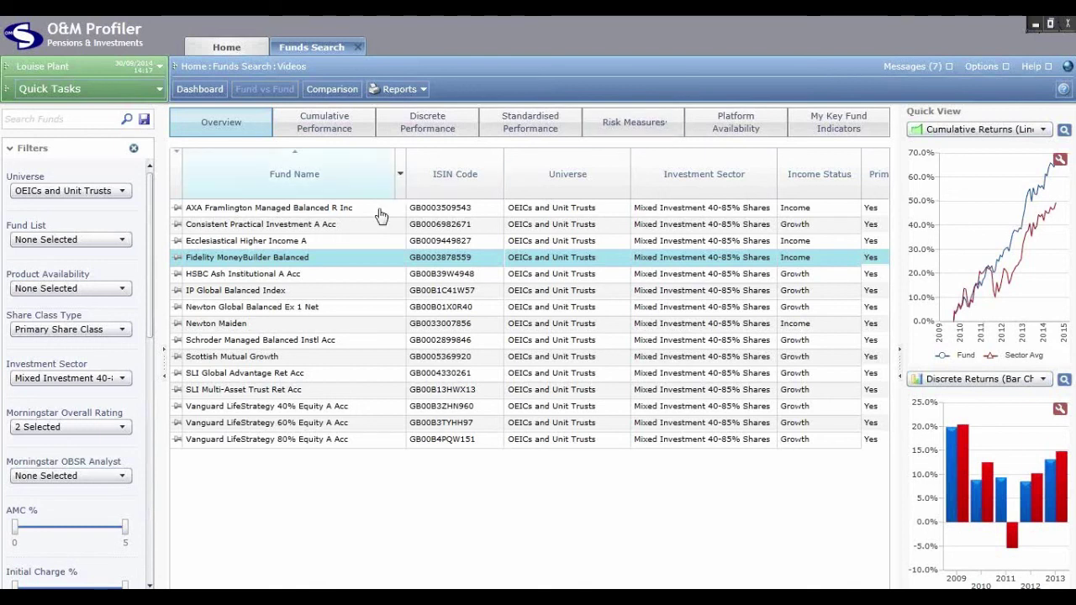
- Select AXA Framlington Managed Balanced R Inc and IP Global Balanced Index alongside Fidelity MoneyBuilder Balanced and view the first Quick View's chart options
left_click(346, 210, "ctrl")
left_click(354, 296, "ctrl")
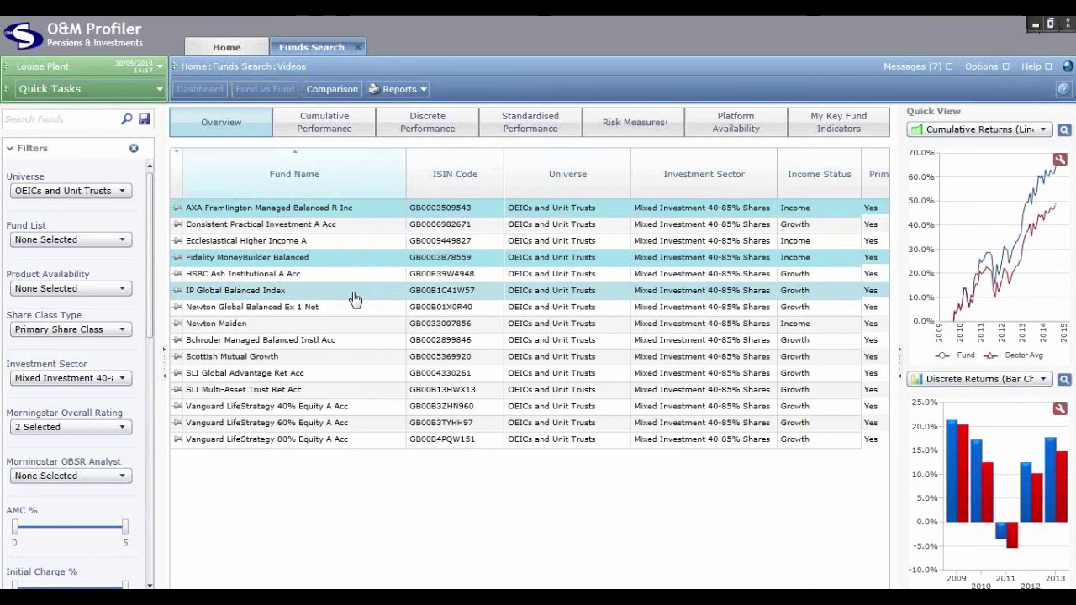
left_click(947, 133)
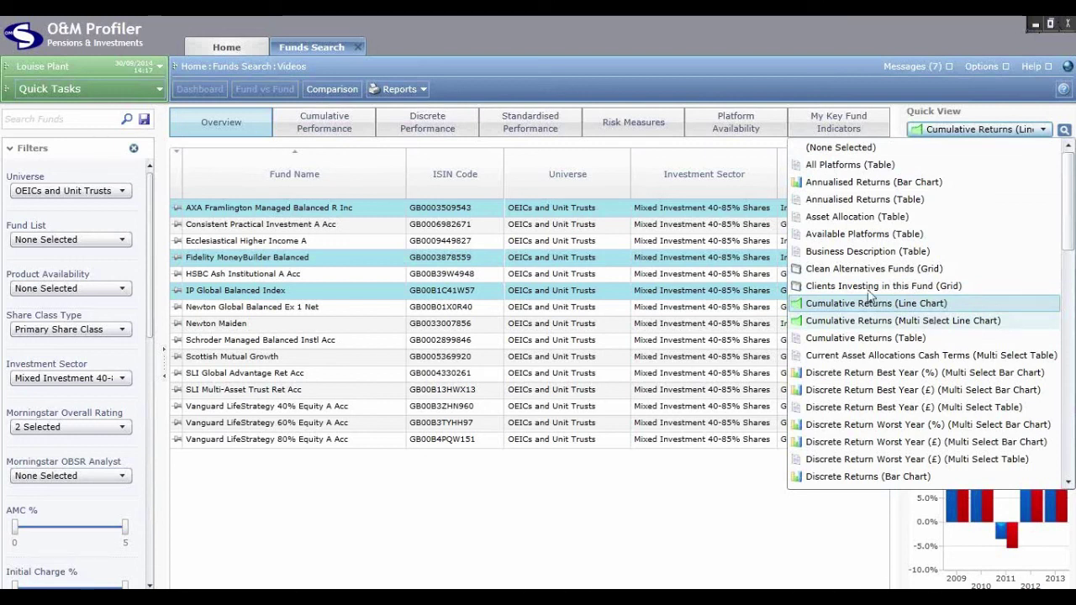
left_click(690, 85)
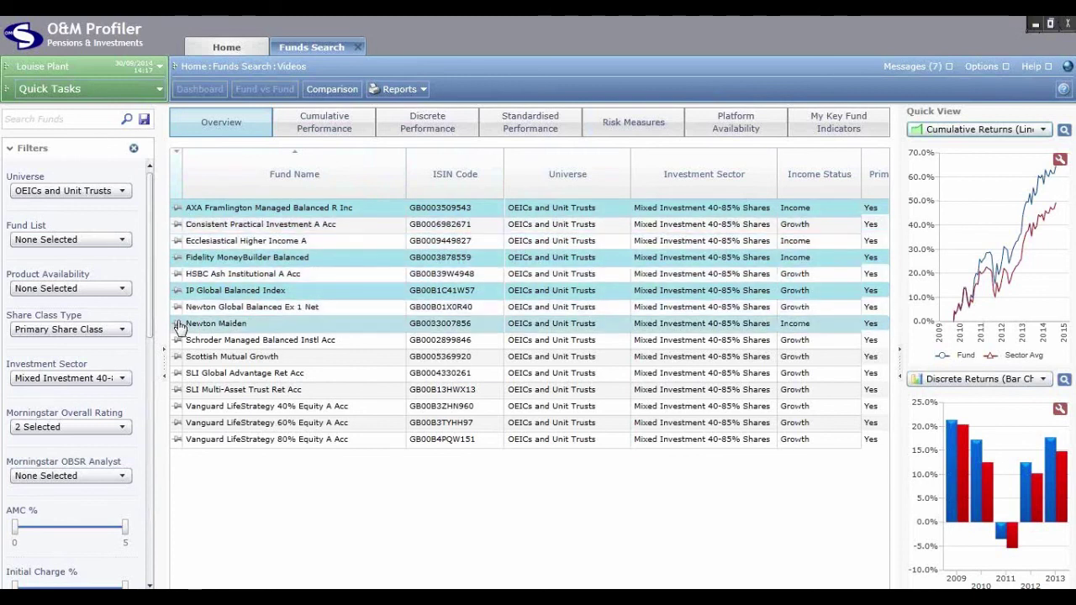
- Select only IP Global Balanced Index and pin it to the top of the search results
left_click(200, 292)
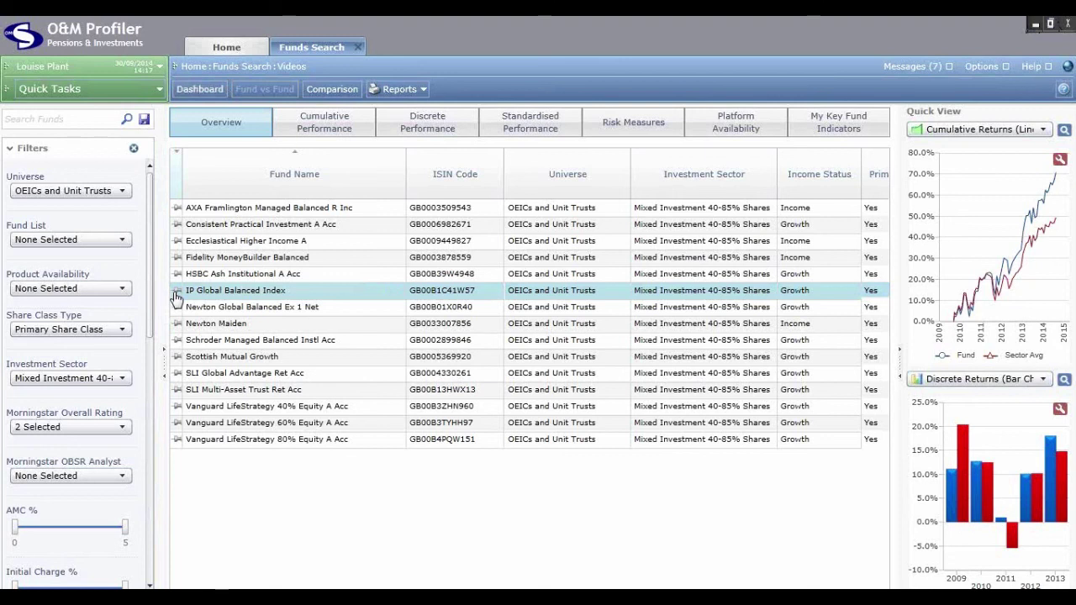
left_click(177, 291)
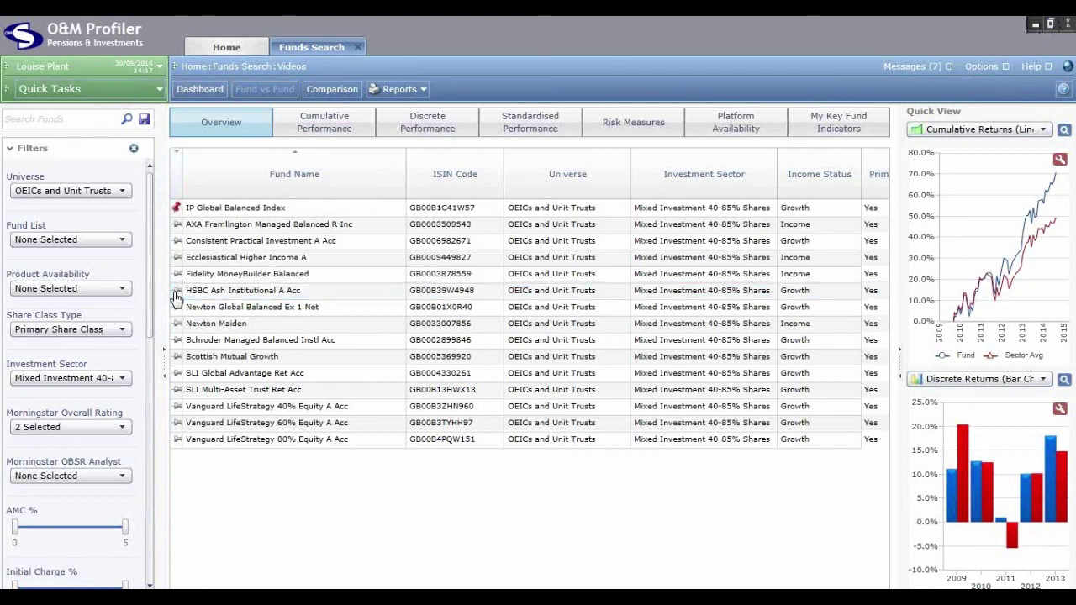